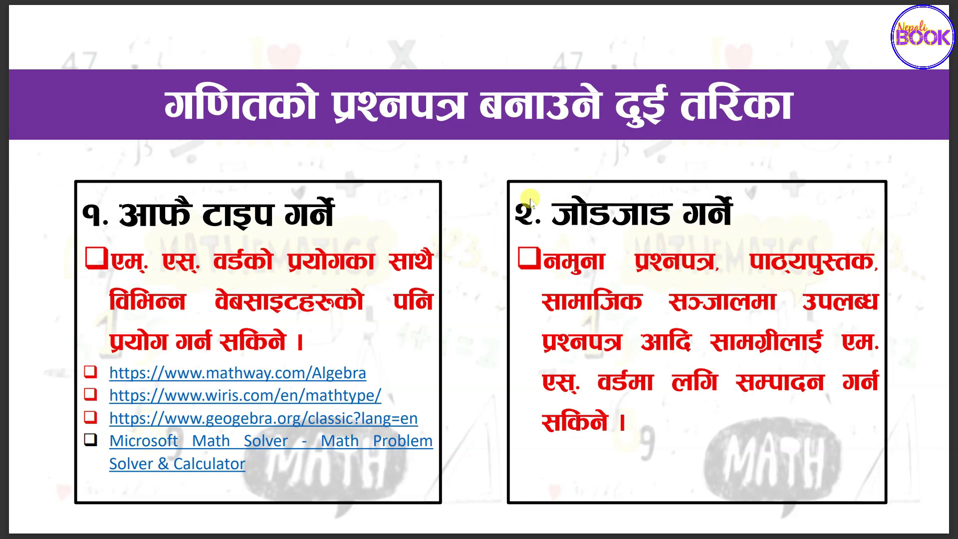
Advance the Math method.pdf slides to the one about Word tutorial videos
click(587, 253)
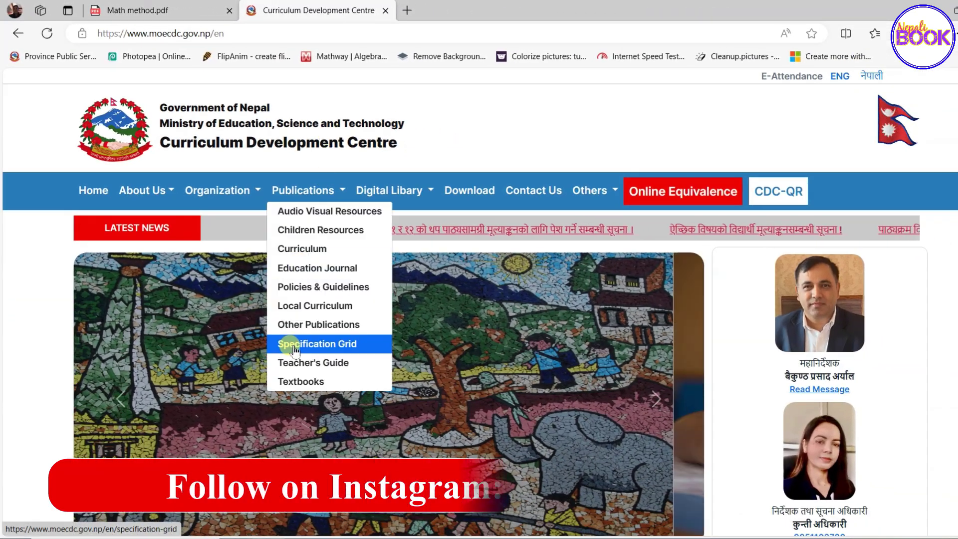
Open the Specification Grid resources page from the site's resource cards
scroll(470, 342, down, 8)
scroll(413, 250, down, 2)
scroll(393, 320, down, 6)
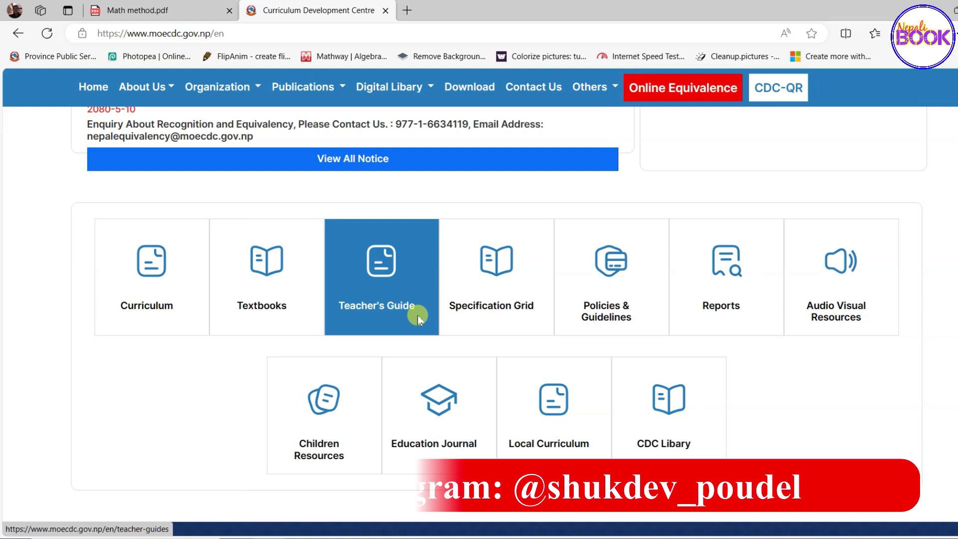
click(505, 312)
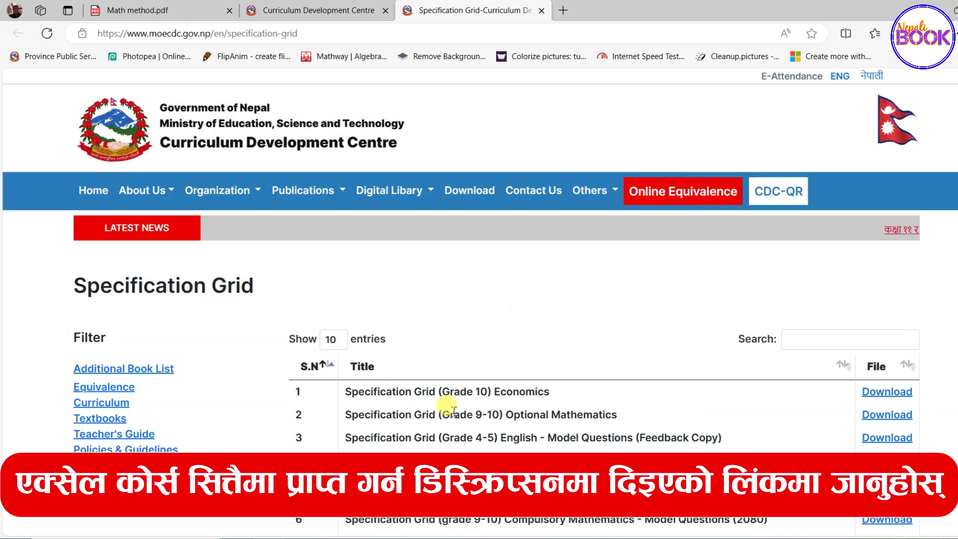
Download the Grade 9-10 Compulsory Mathematics specification grid (1689228983.pdf) from row 6
scroll(451, 394, down, 2)
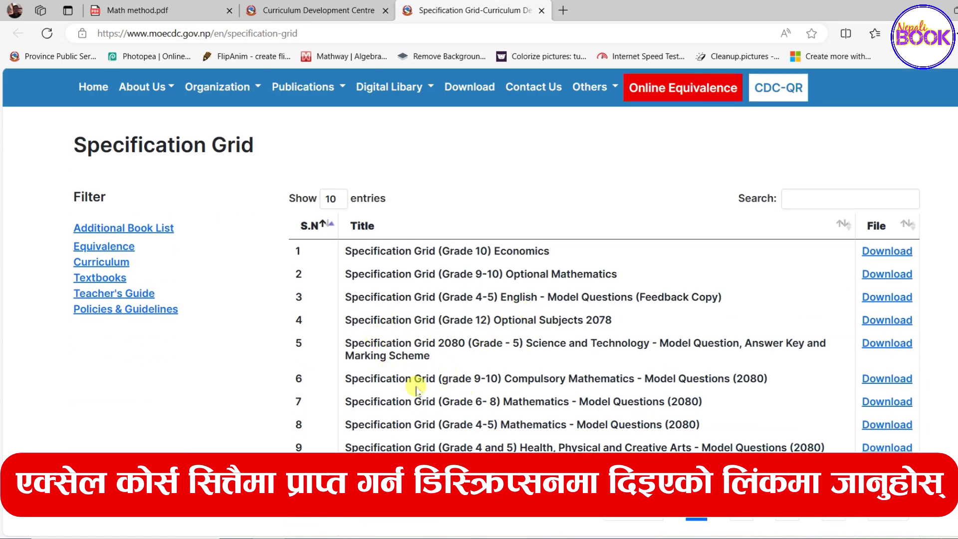
scroll(433, 394, down, 1)
scroll(438, 381, down, 1)
scroll(442, 376, up, 1)
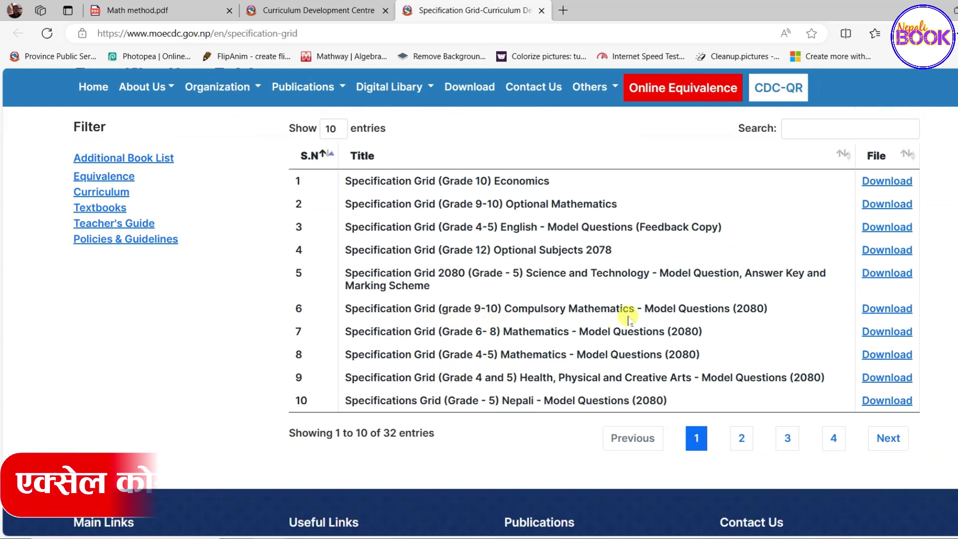
click(884, 309)
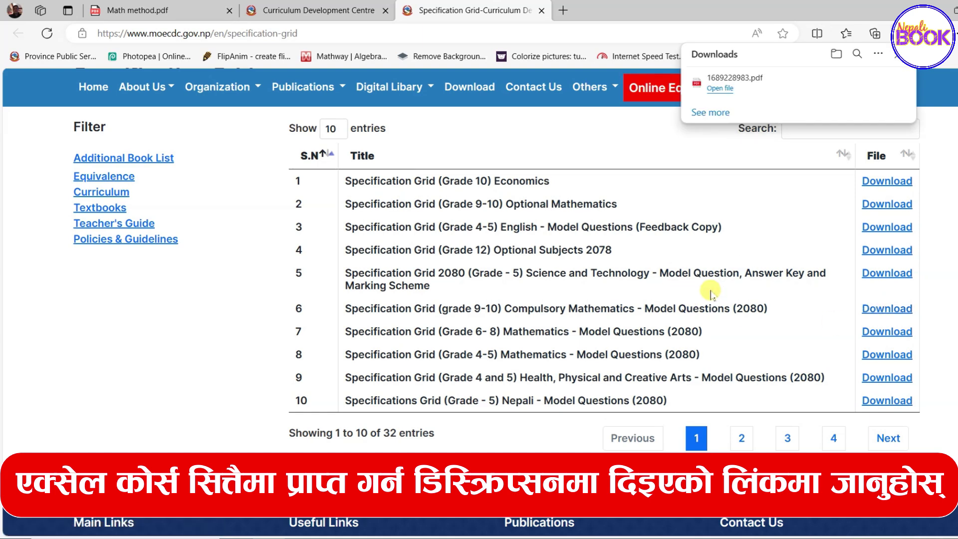
click(332, 13)
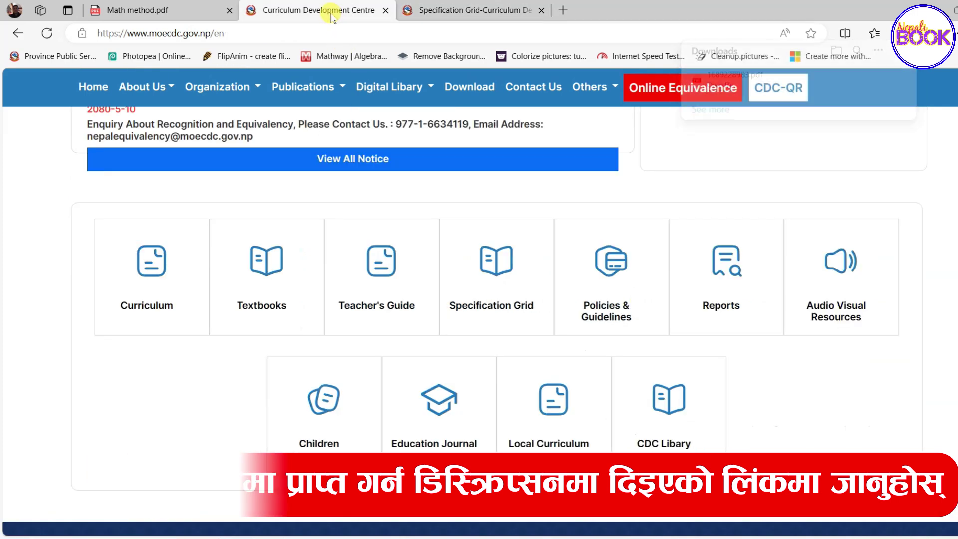
Open the Textbooks list in a new tab and scroll through the table
click(249, 313)
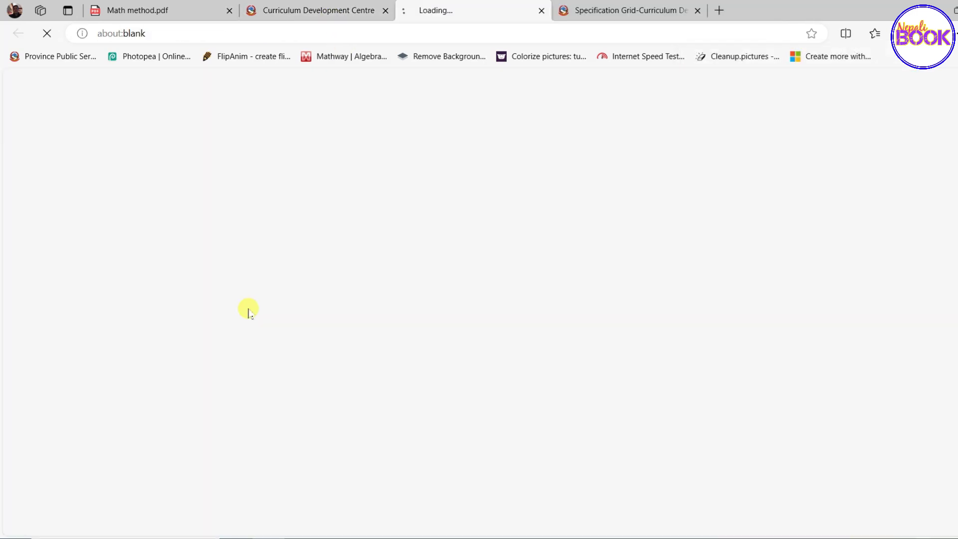
scroll(456, 294, down, 4)
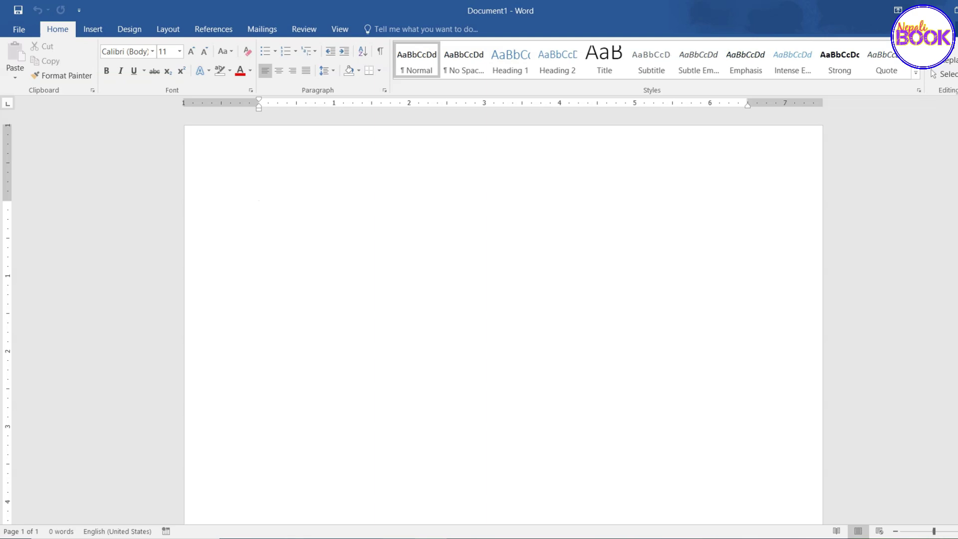
click(313, 246)
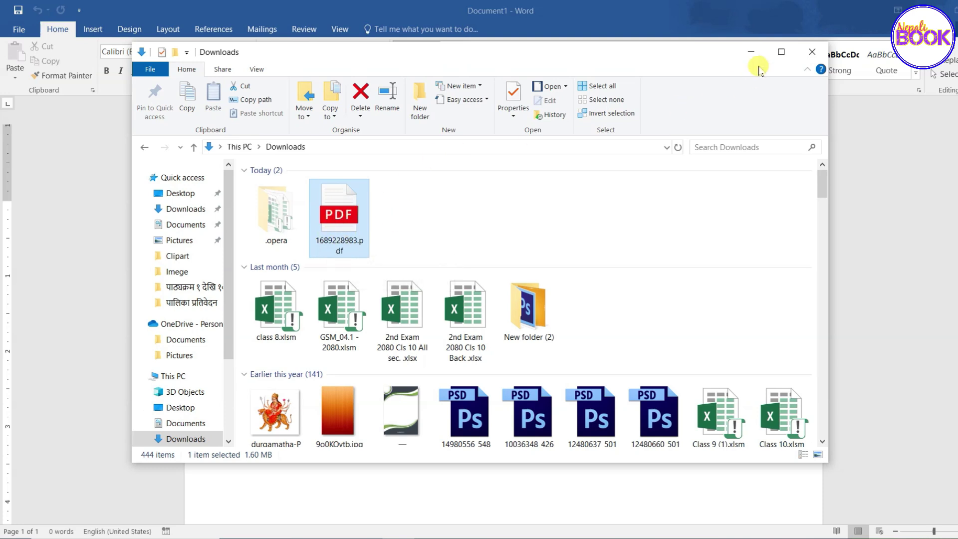
click(751, 50)
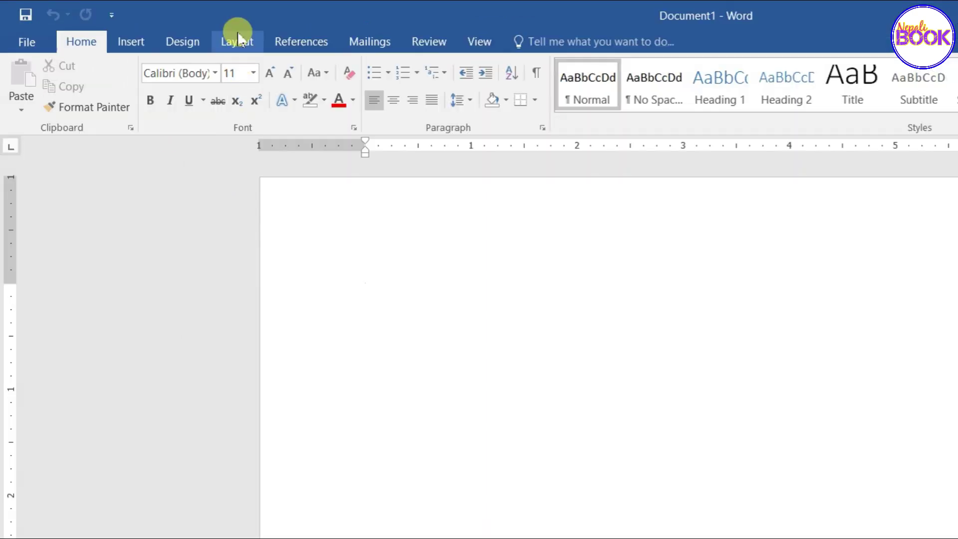
Set the page to A3 paper size with Narrow 0.5-inch margins
click(239, 43)
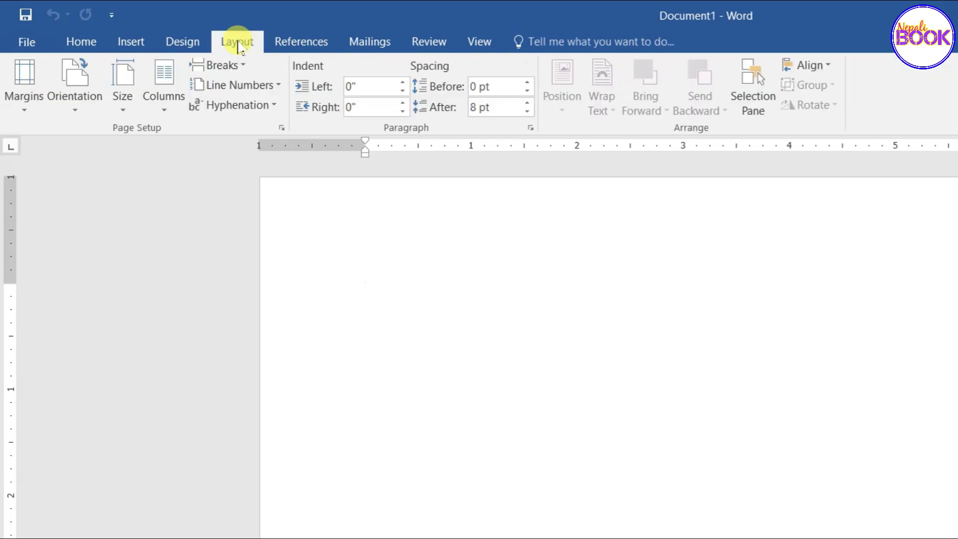
click(128, 107)
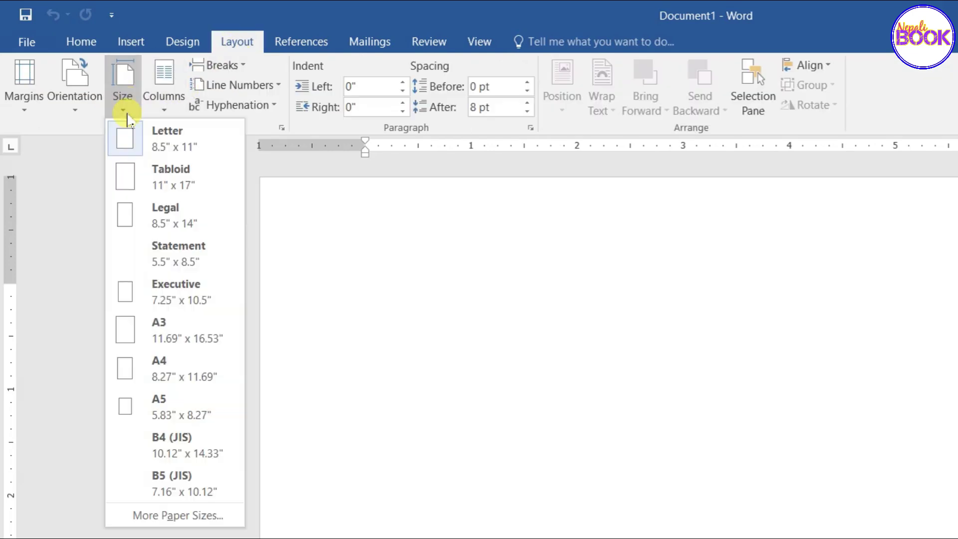
click(145, 337)
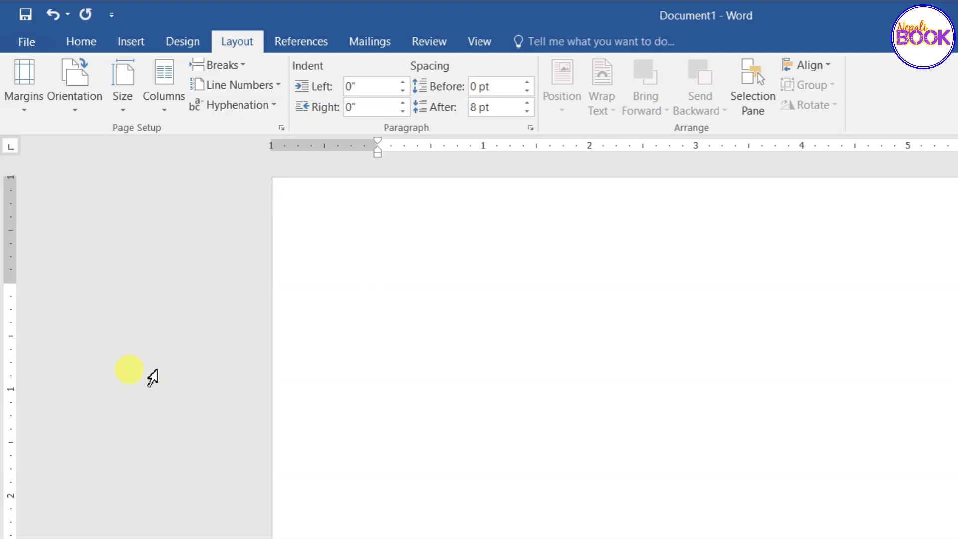
click(21, 102)
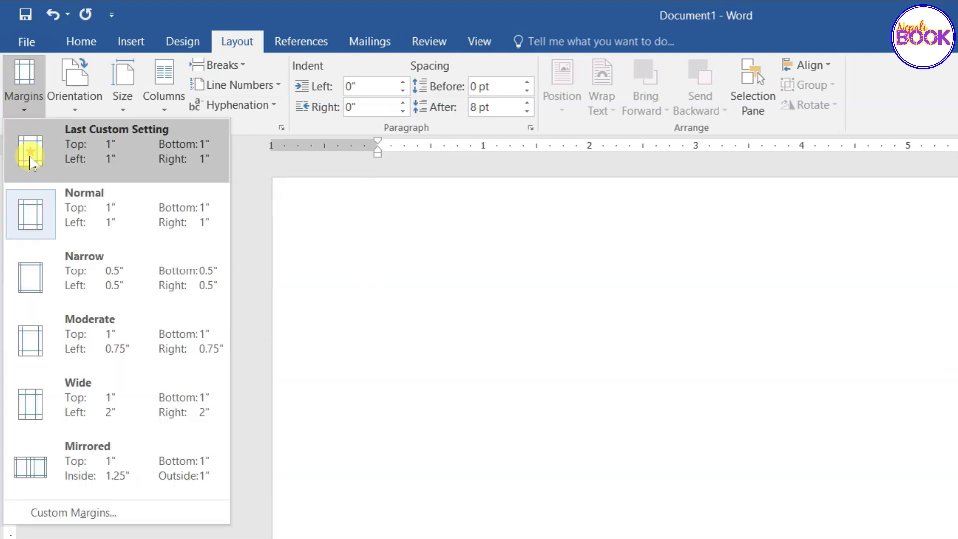
click(56, 282)
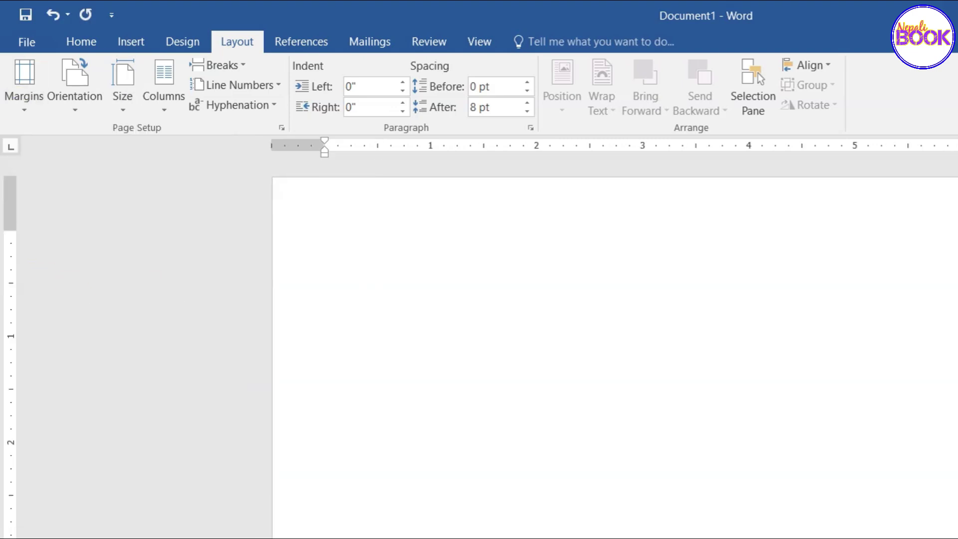
click(36, 45)
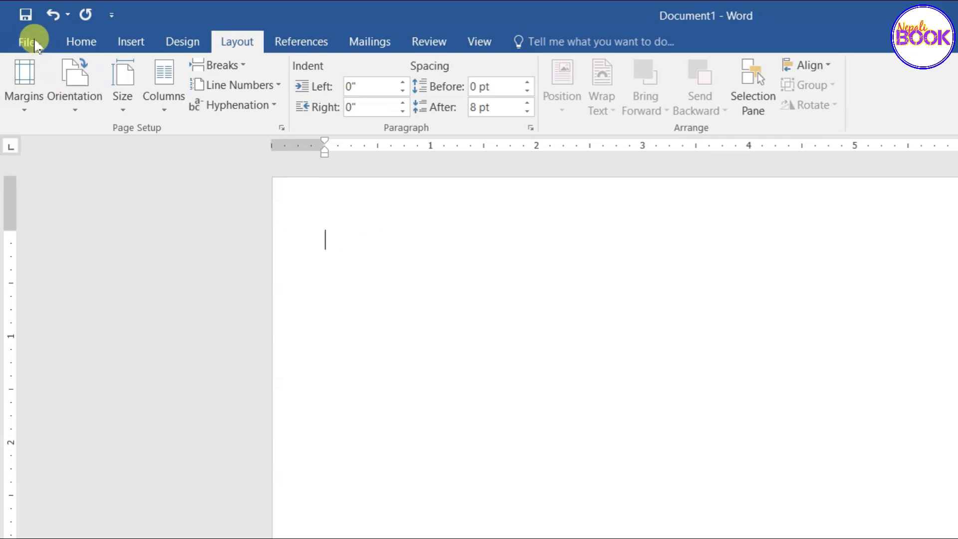
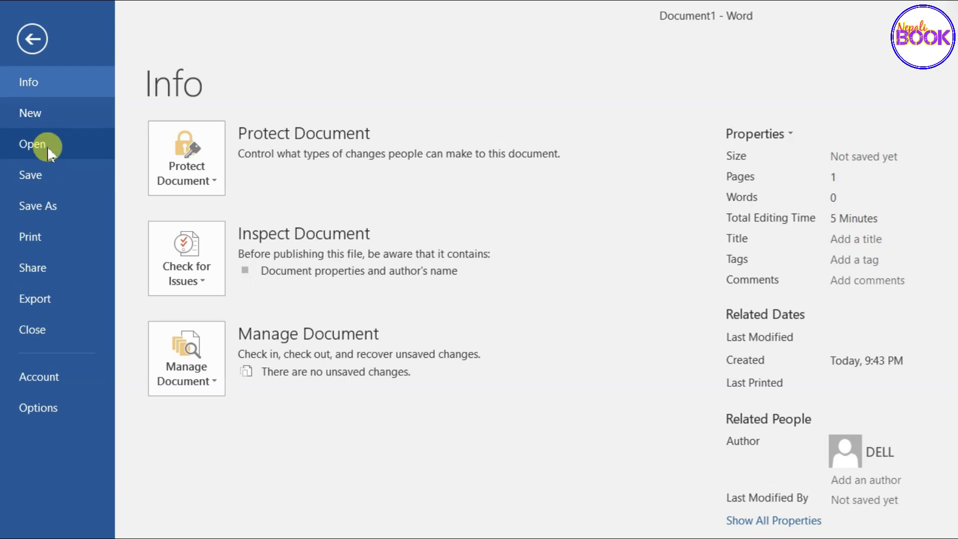
From the File backstage's Open page, choose Browse to bring up the Open file dialog
click(47, 146)
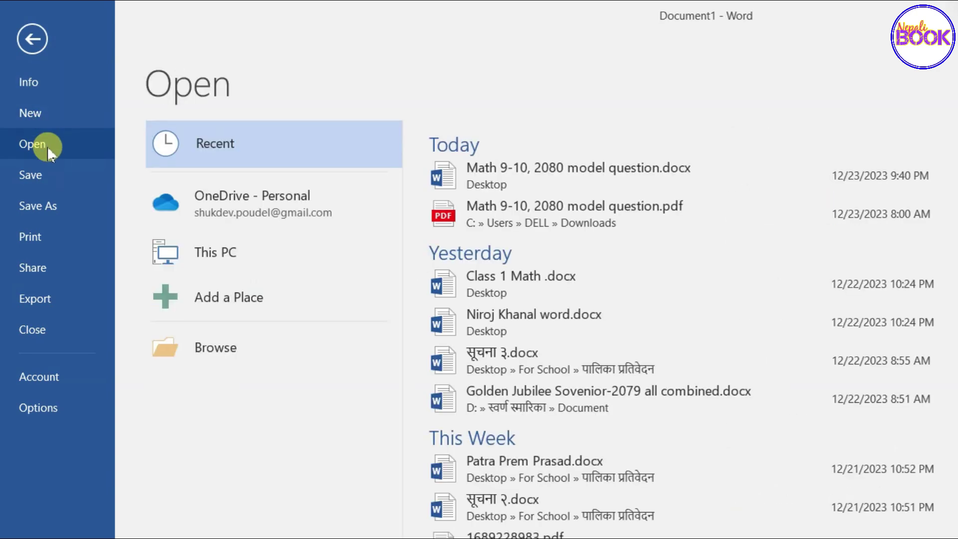
click(226, 366)
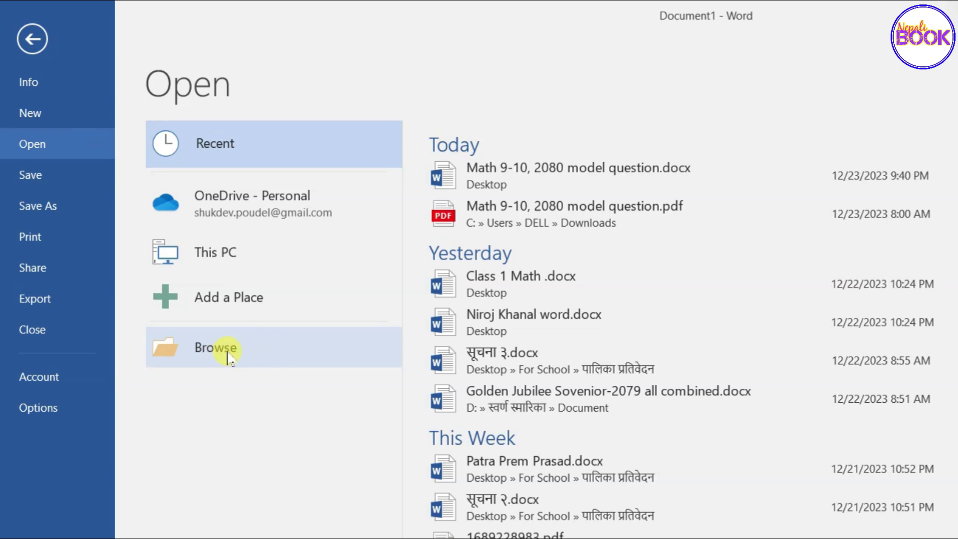
click(267, 344)
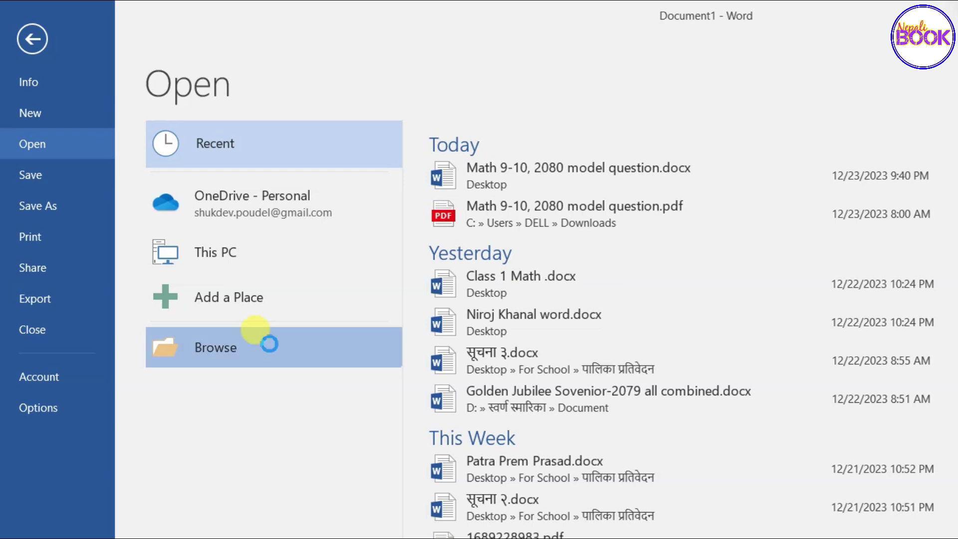
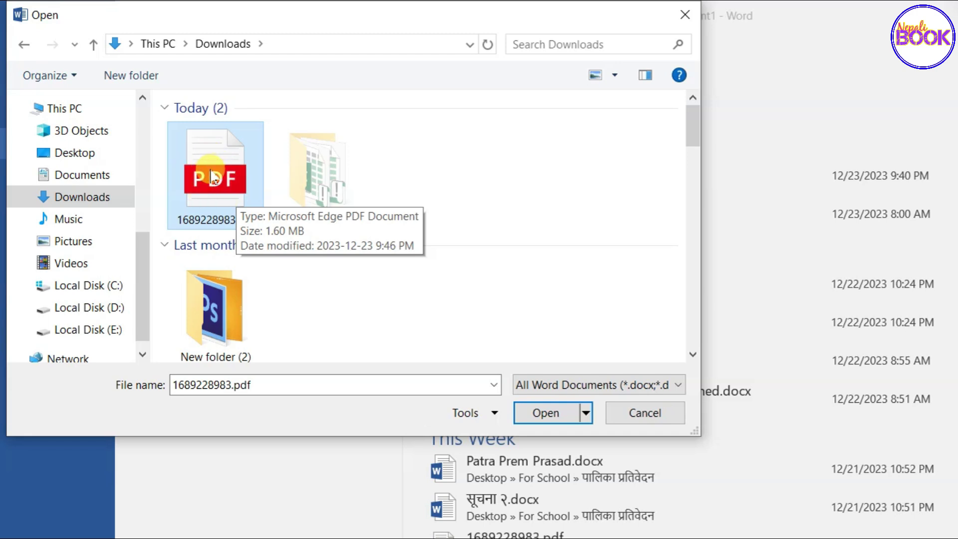
Open 1689228983.pdf in Word and accept converting it to an editable document
click(549, 414)
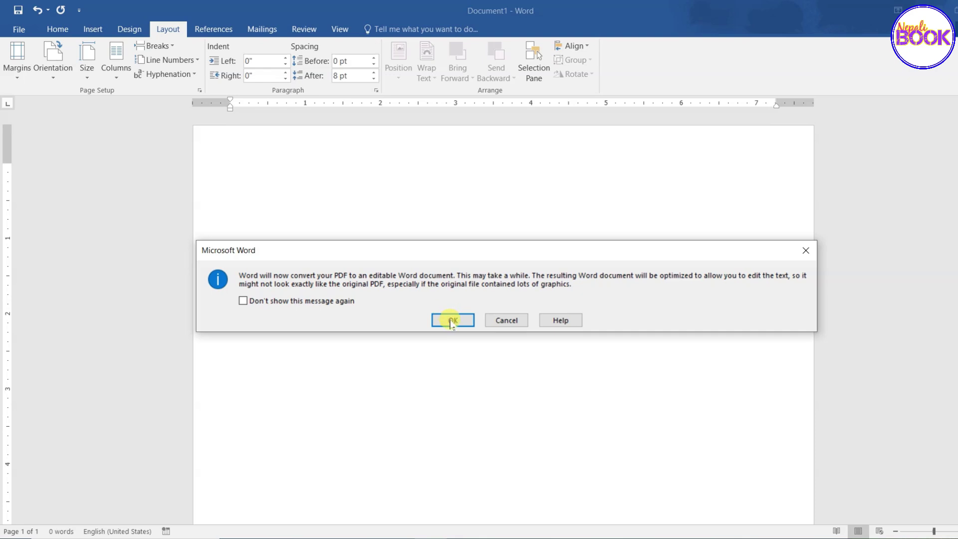
click(451, 321)
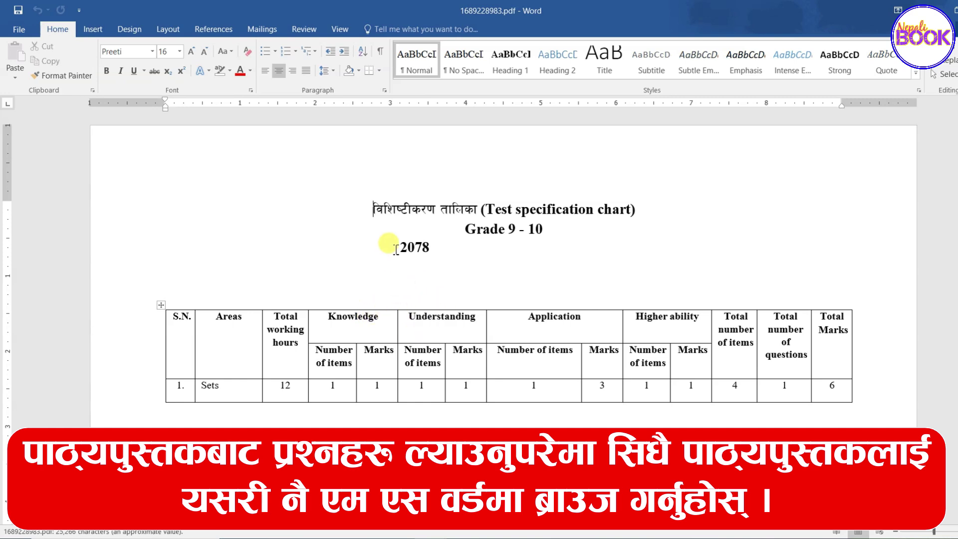
mouse_move(380, 316)
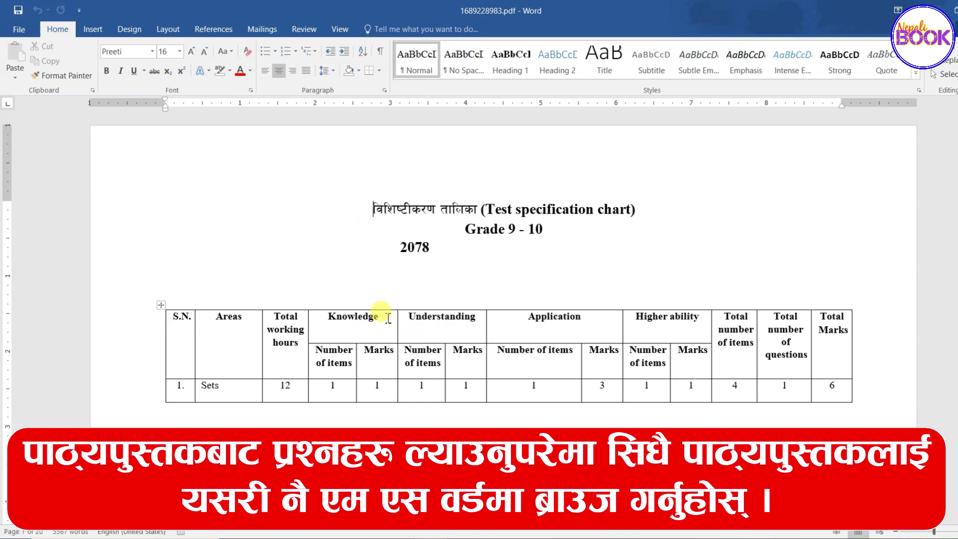
Scroll through the converted Test specification chart pages for Grade 9 - 10, 2078
scroll(381, 278, down, 3)
scroll(382, 278, up, 3)
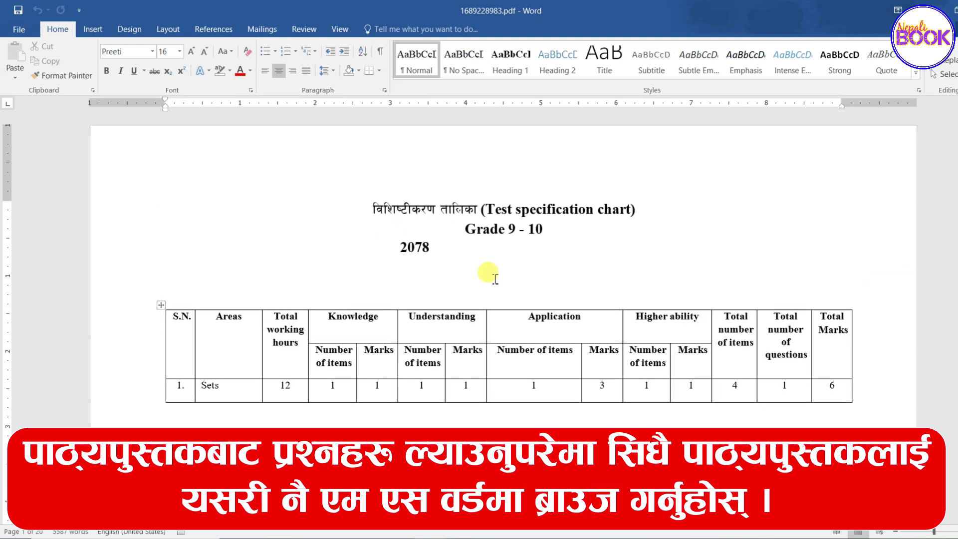
scroll(337, 278, down, 2)
scroll(344, 339, down, 5)
scroll(347, 345, up, 5)
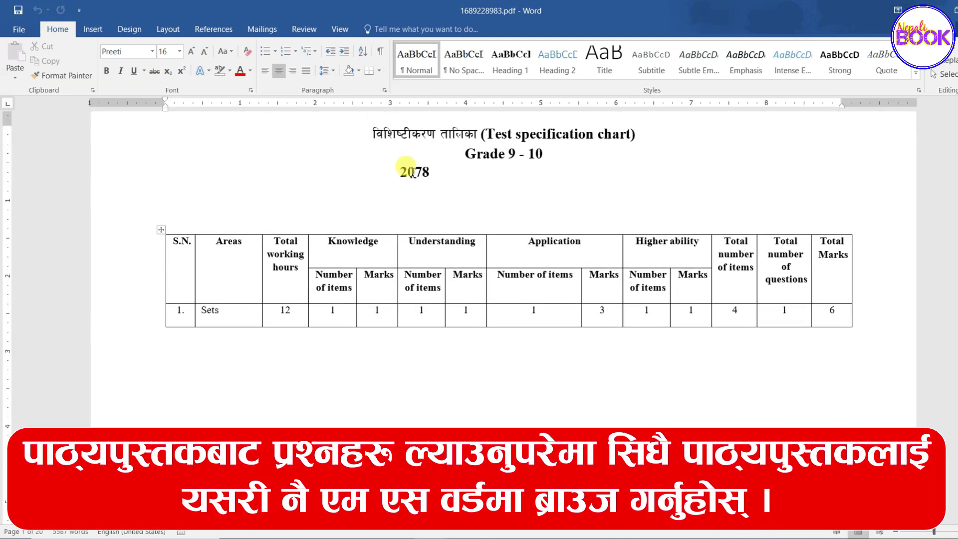
scroll(405, 250, down, 3)
scroll(406, 273, down, 3)
scroll(406, 273, down, 3)
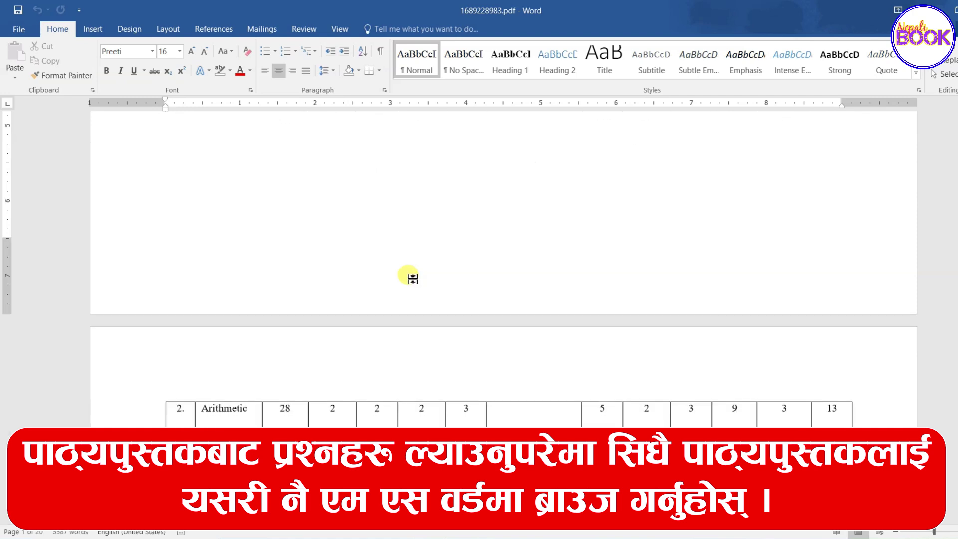
scroll(414, 280, down, 4)
scroll(414, 279, down, 4)
scroll(413, 279, down, 5)
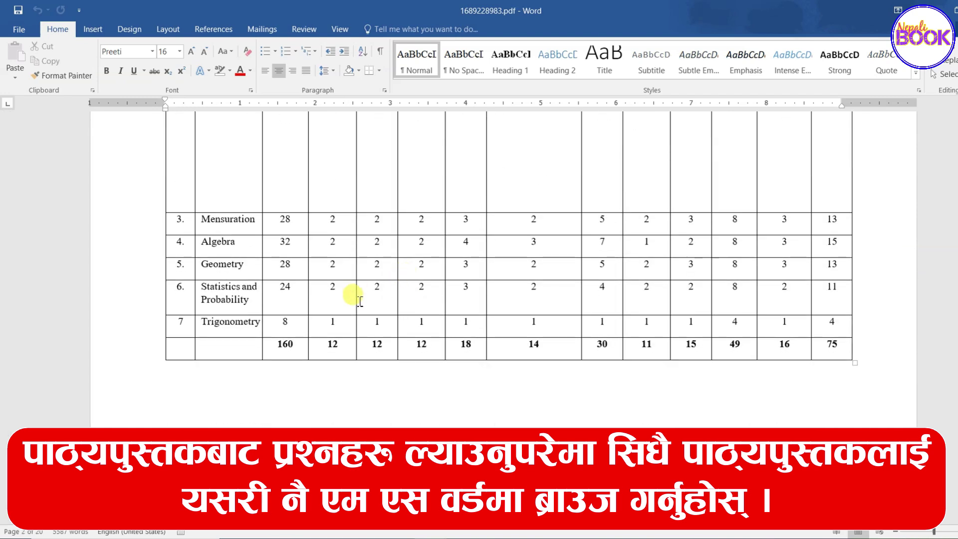
scroll(357, 296, down, 5)
scroll(352, 293, down, 1)
scroll(369, 284, down, 10)
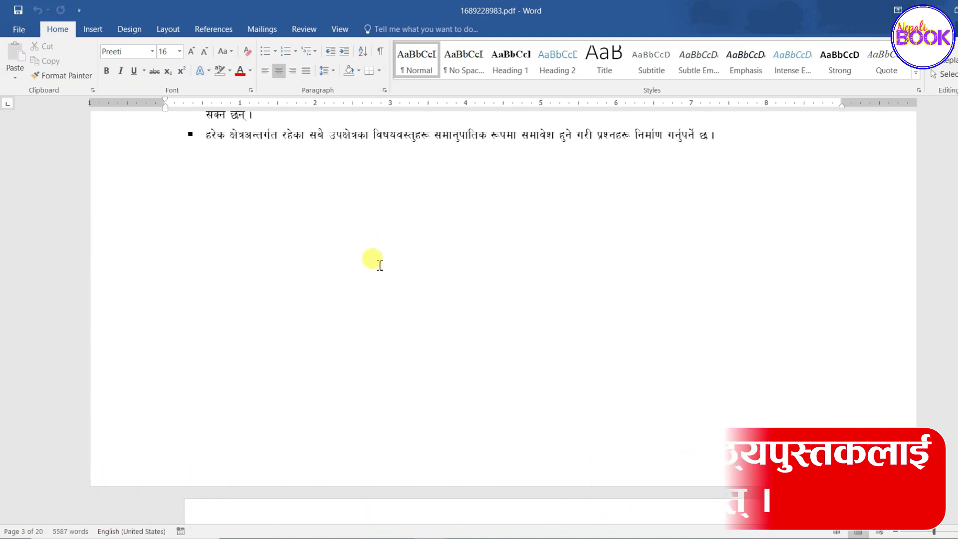
scroll(349, 263, up, 3)
Select and then deselect the bullet text near 'Higher', and continue down to the Model question page
click(279, 246)
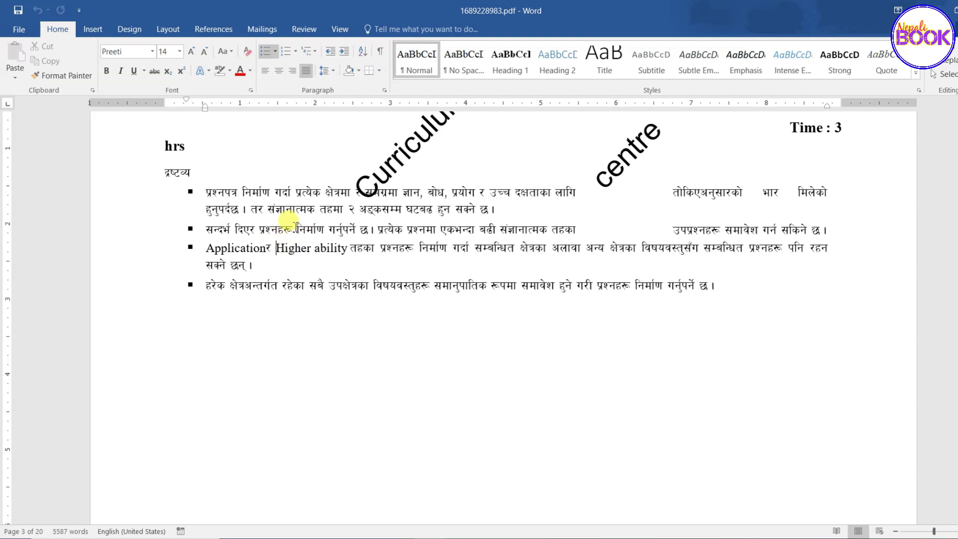
drag(294, 227, 421, 285)
click(281, 242)
scroll(285, 243, up, 3)
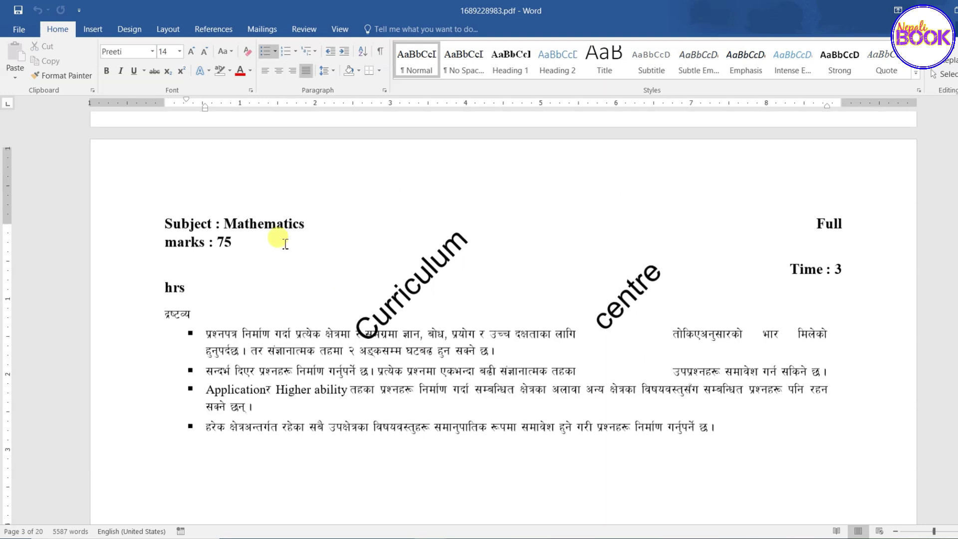
scroll(284, 374, down, 5)
scroll(295, 391, down, 5)
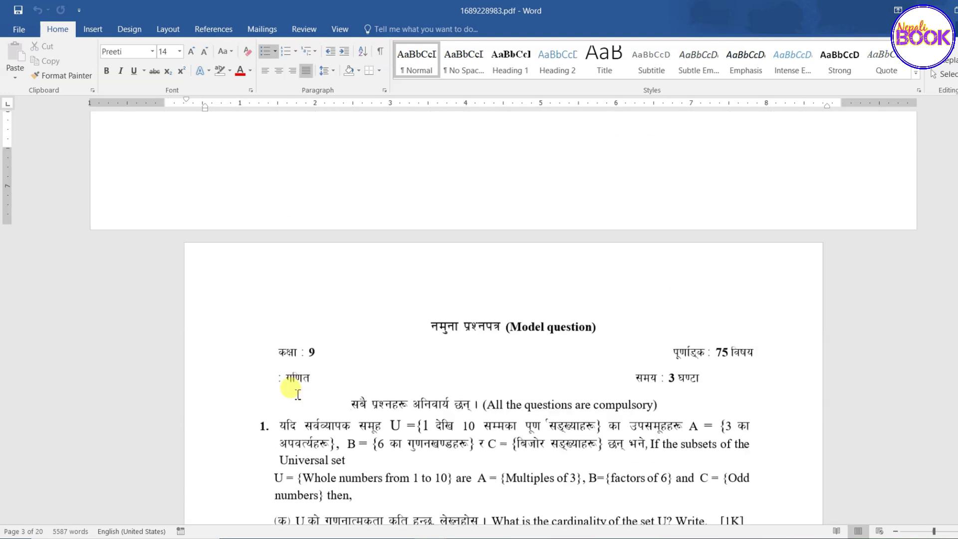
scroll(297, 394, down, 3)
Break the कक्षा line before '75 विषय' so it starts the next line, then return to page 1
drag(430, 166, 464, 387)
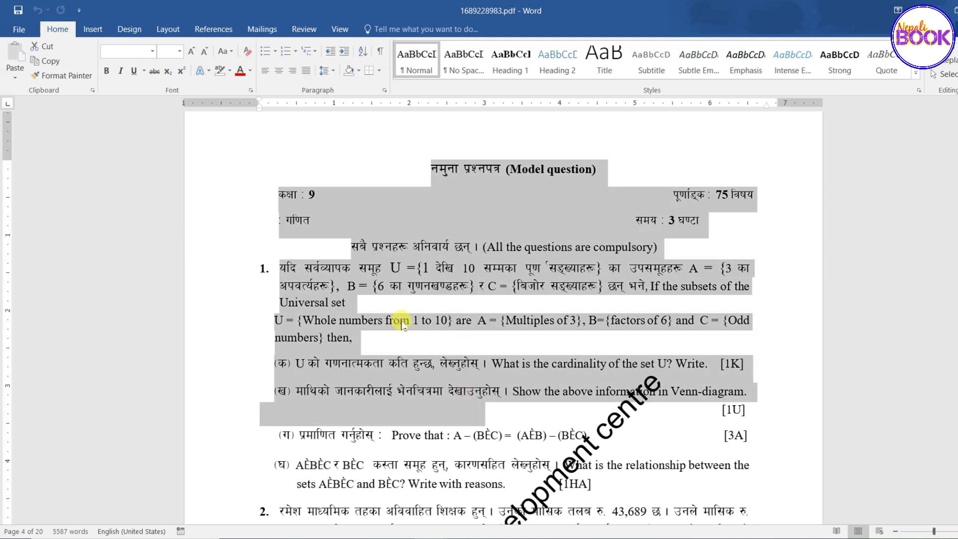
click(394, 305)
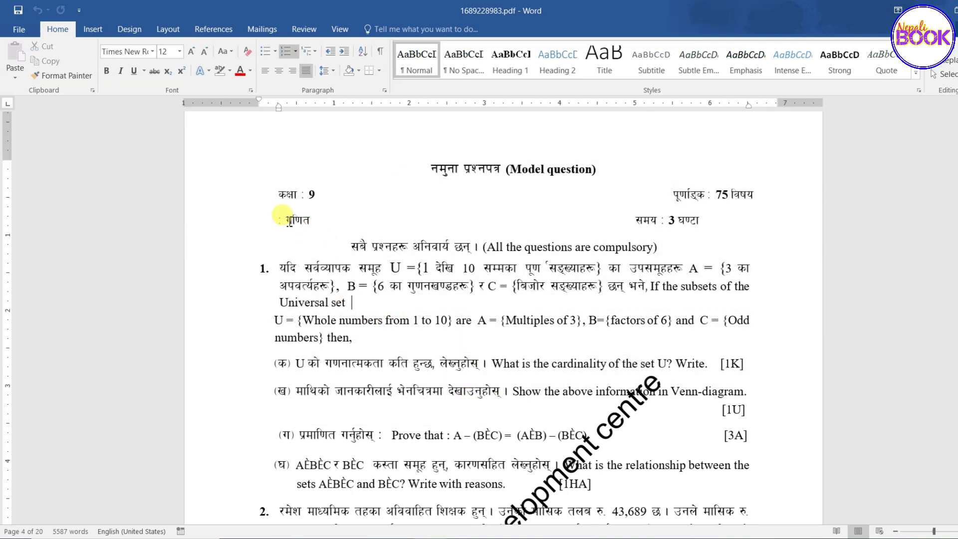
click(714, 195)
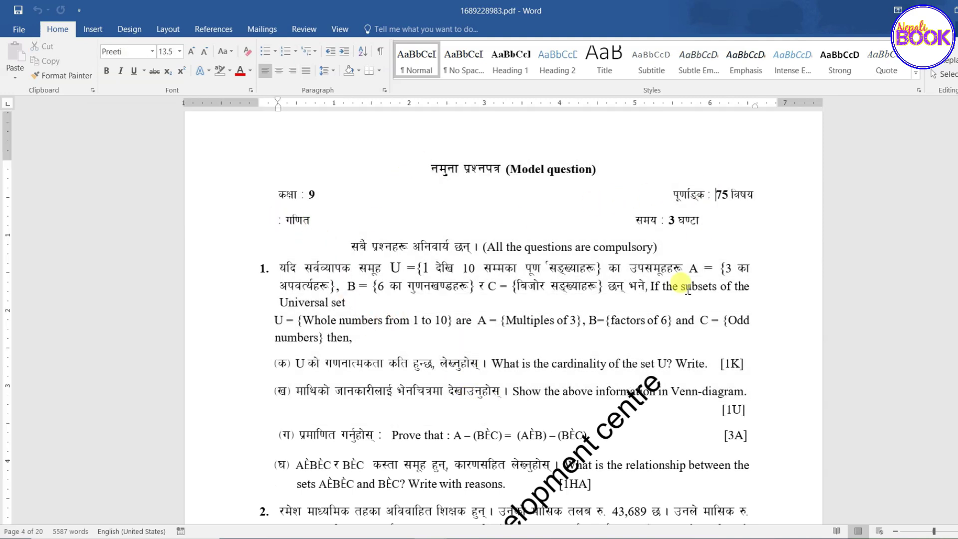
key(Return)
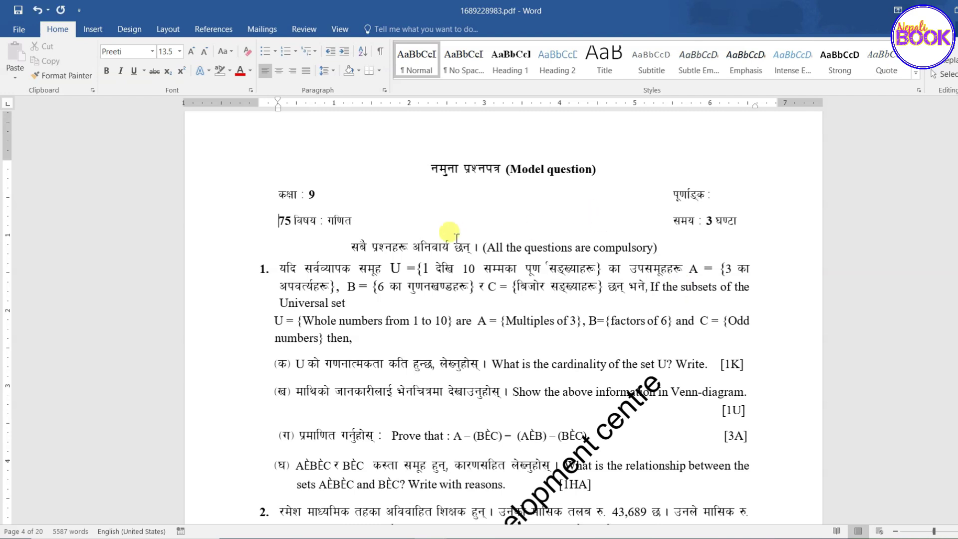
scroll(449, 234, up, 4)
scroll(439, 240, up, 10)
scroll(427, 245, up, 3)
scroll(427, 245, up, 3)
scroll(428, 243, up, 5)
scroll(428, 243, up, 5)
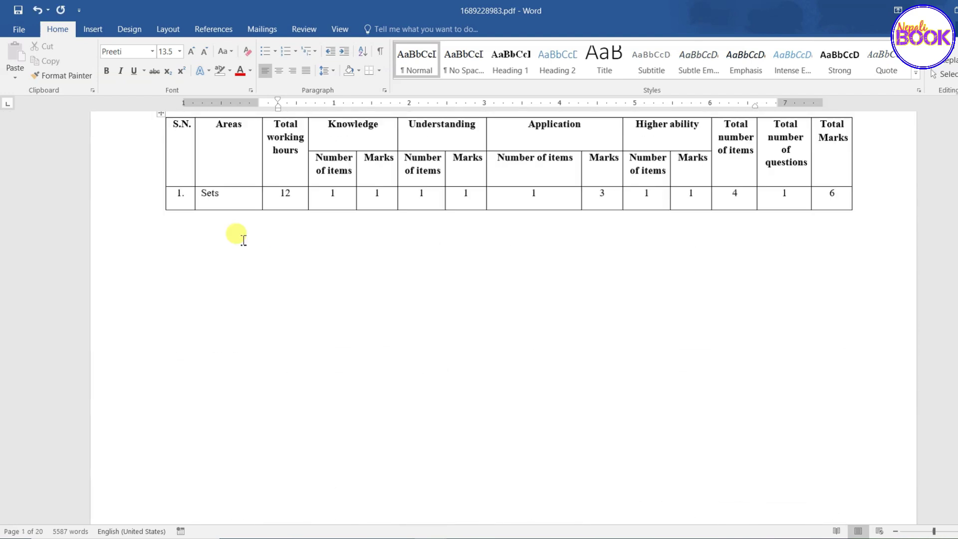
scroll(239, 242, up, 5)
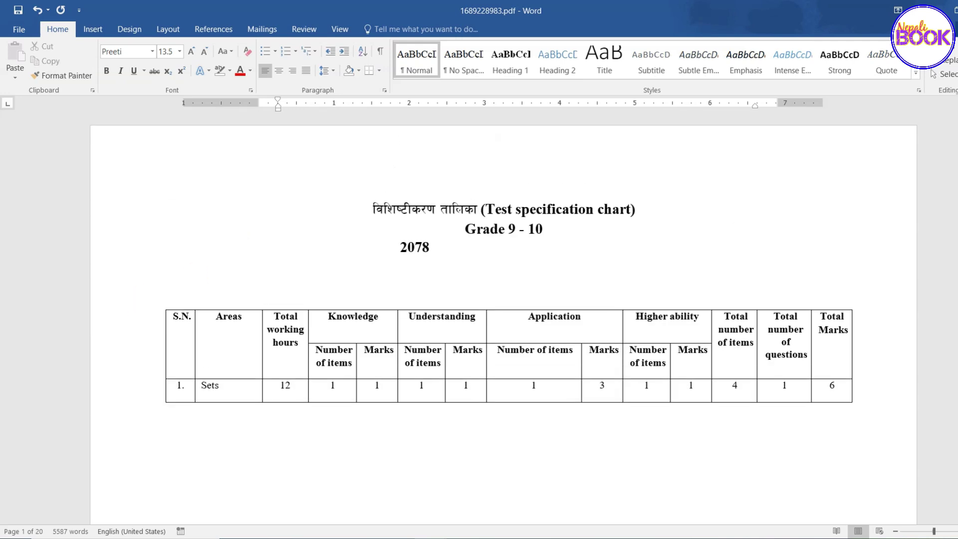
Move the specification table up under its title and clear its contents
click(194, 319)
click(162, 308)
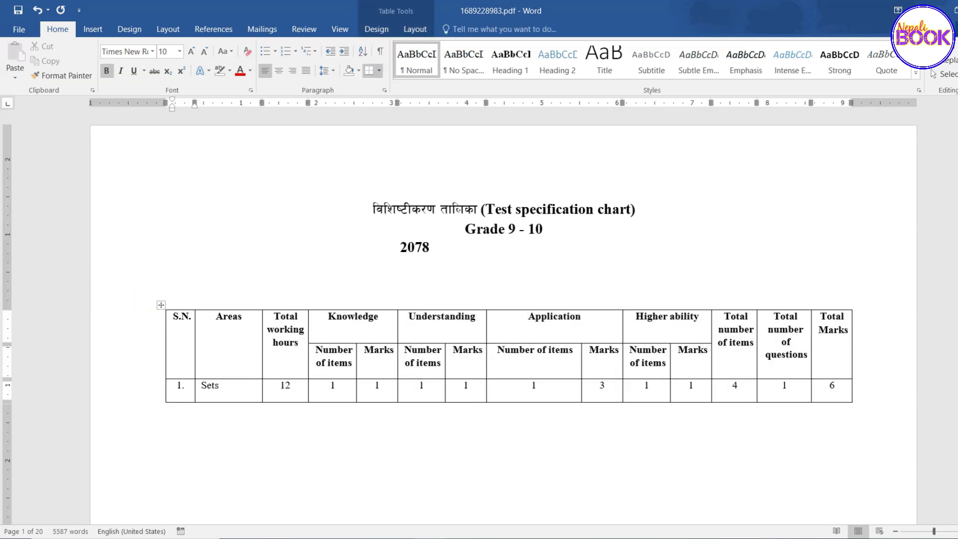
drag(163, 308, 163, 221)
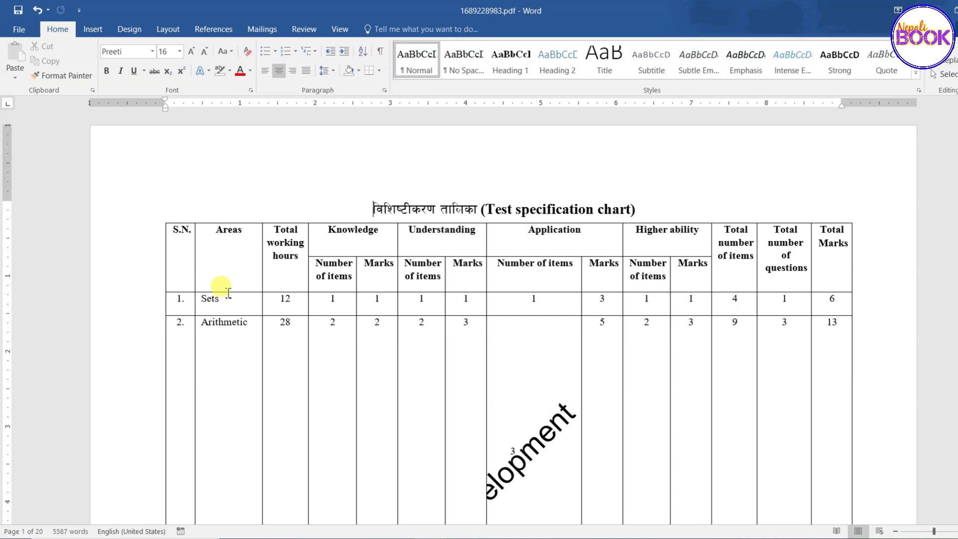
click(163, 217)
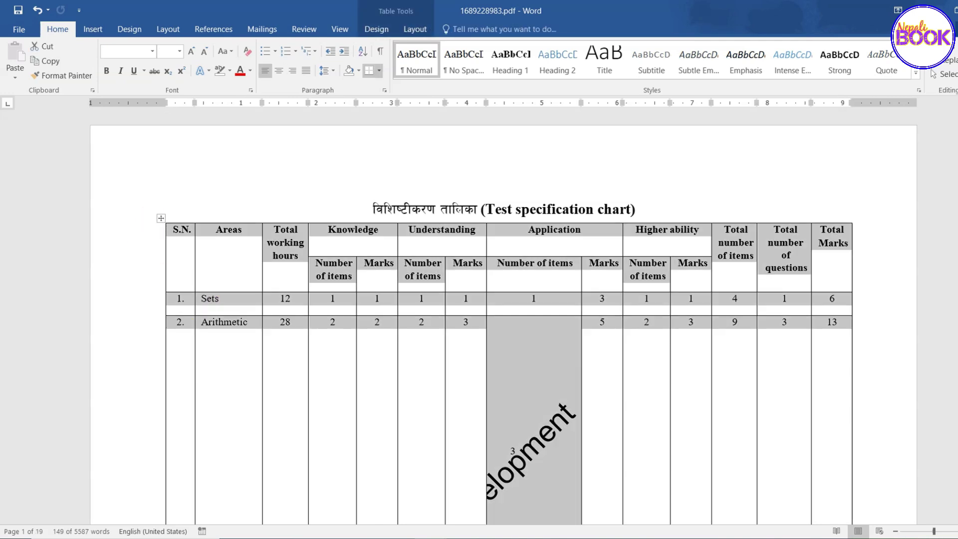
key(Delete)
Delete the Test specification chart heading together with its table
scroll(309, 305, down, 4)
scroll(325, 306, down, 3)
scroll(325, 306, down, 1)
scroll(244, 225, up, 1)
scroll(252, 231, up, 2)
scroll(258, 237, down, 3)
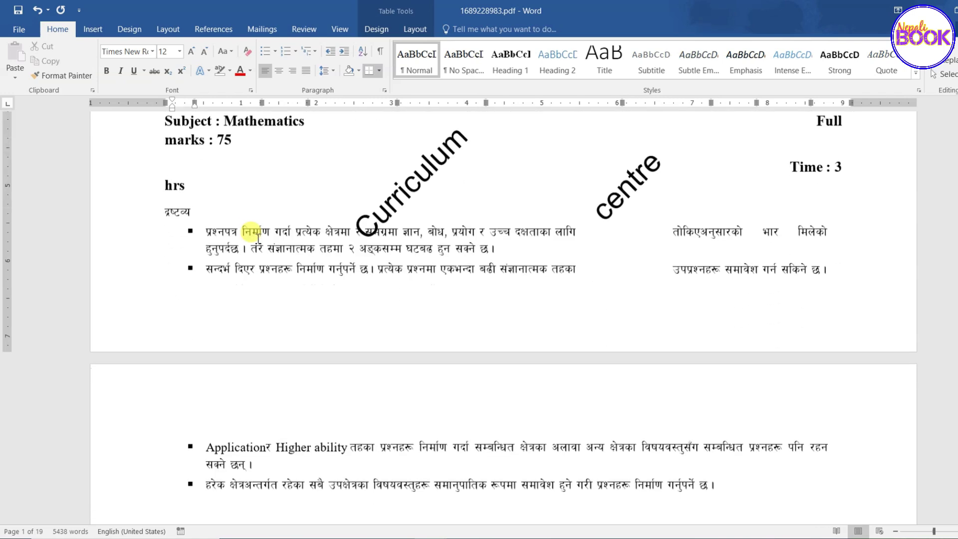
scroll(259, 237, down, 5)
drag(433, 397, 225, 182)
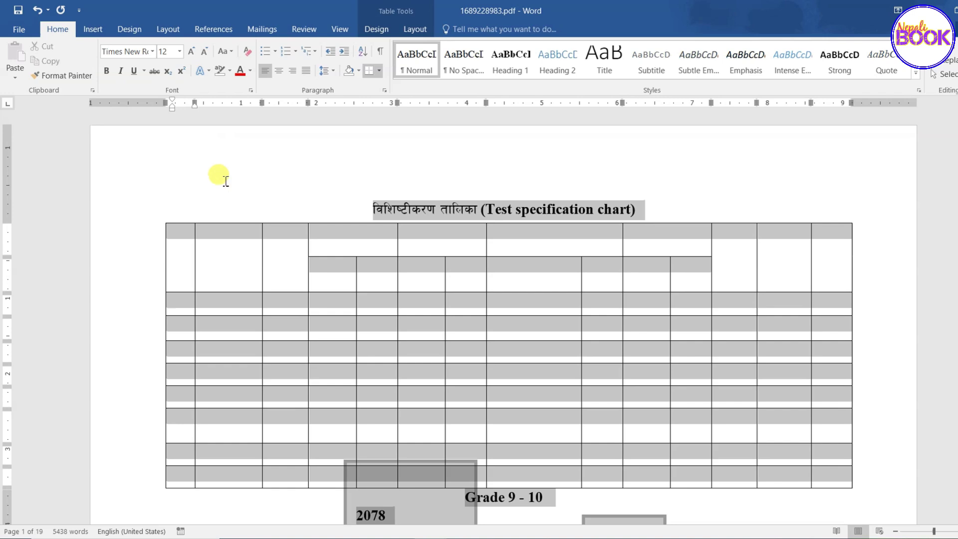
key(Delete)
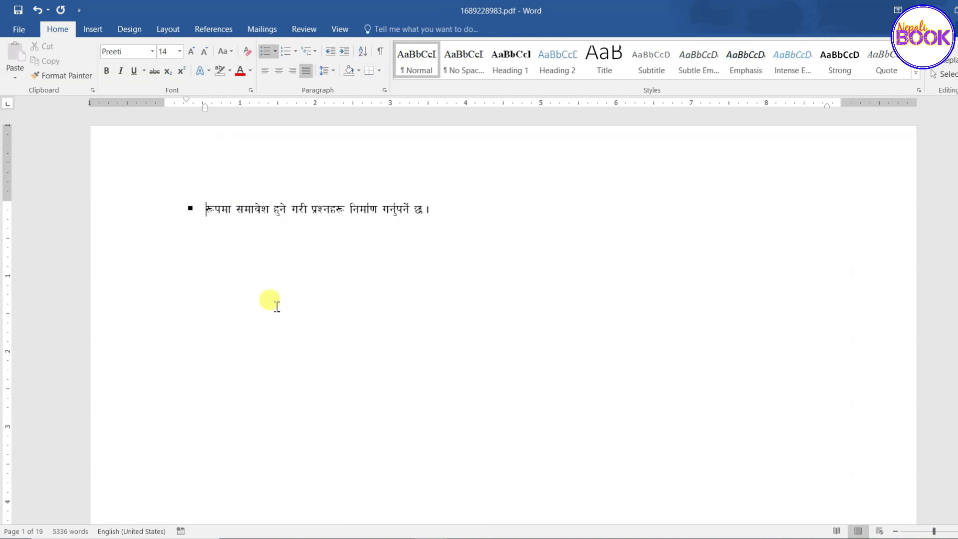
Delete the text of the leftover bullet line below the chart
scroll(277, 306, down, 5)
scroll(433, 284, down, 2)
scroll(434, 284, down, 3)
scroll(434, 224, down, 3)
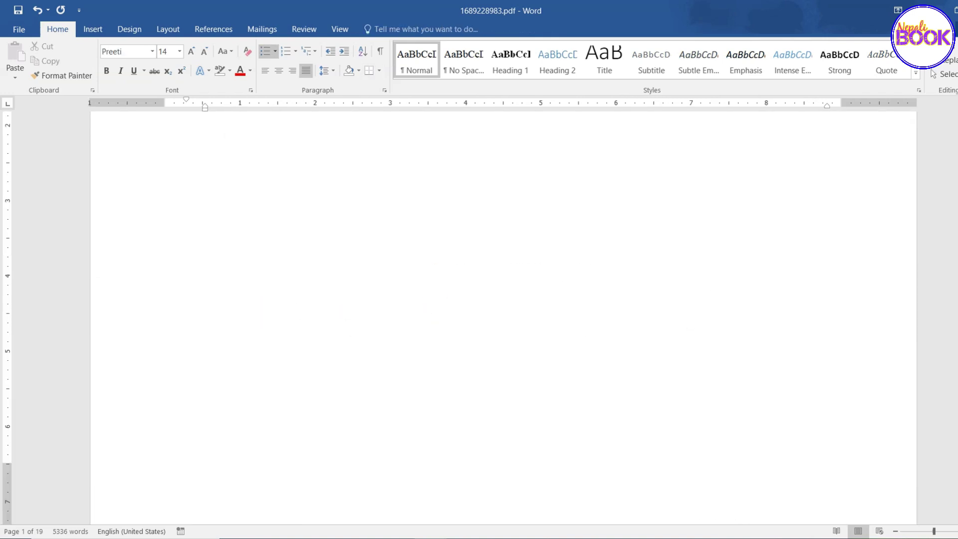
scroll(503, 319, up, 3)
drag(367, 210, 199, 167)
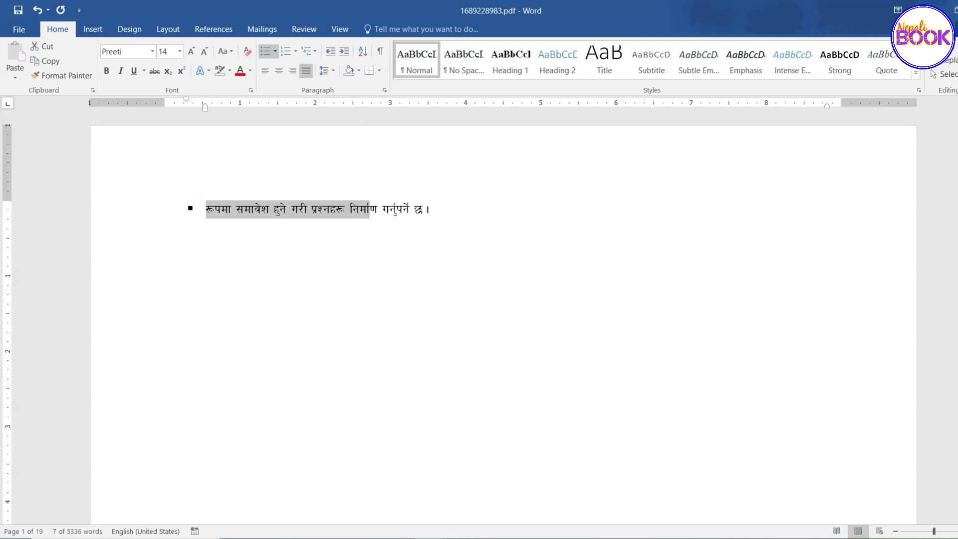
click(232, 208)
key(Delete)
Undo that deletion and remove the entire leftover bullet line instead
scroll(331, 364, down, 5)
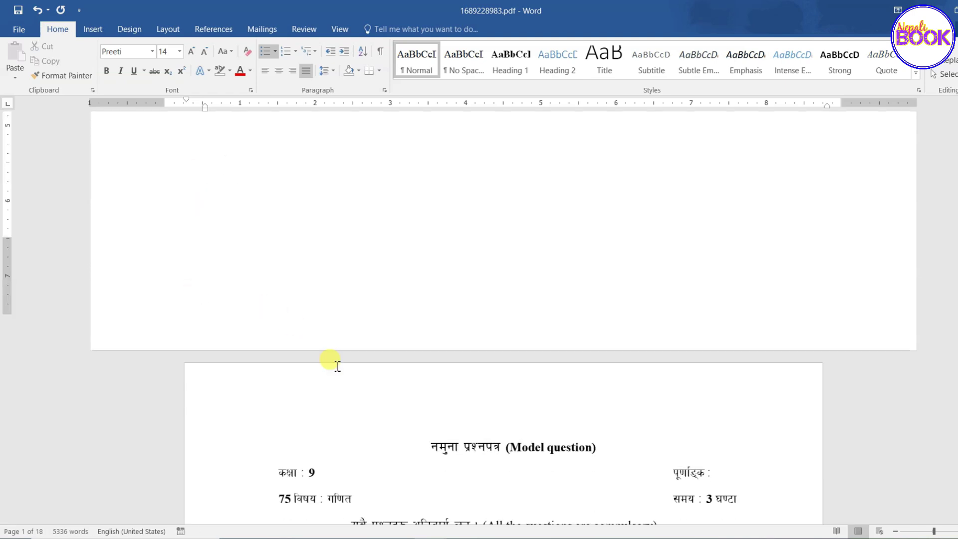
scroll(465, 278, down, 1)
scroll(491, 358, down, 5)
scroll(429, 329, down, 1)
scroll(399, 310, up, 3)
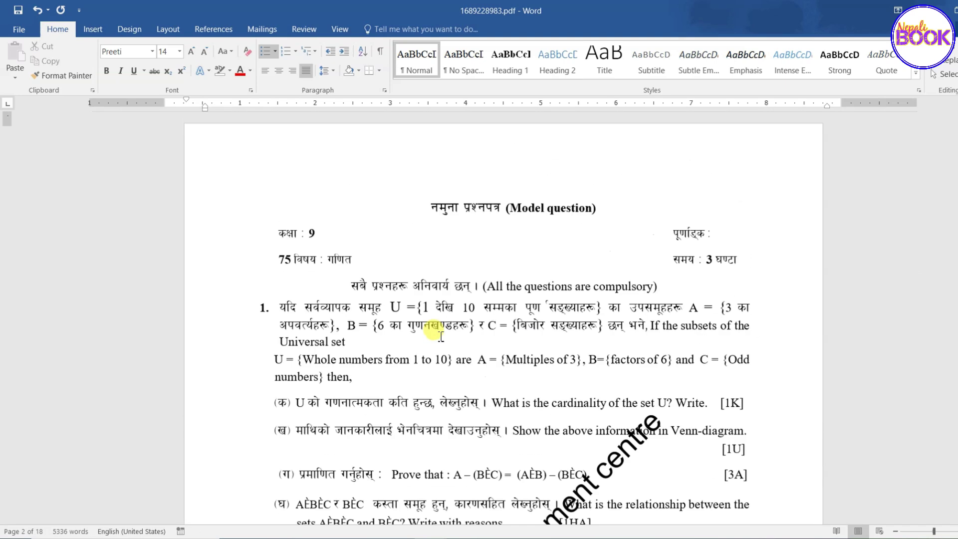
scroll(473, 326, up, 2)
key(ctrl+z)
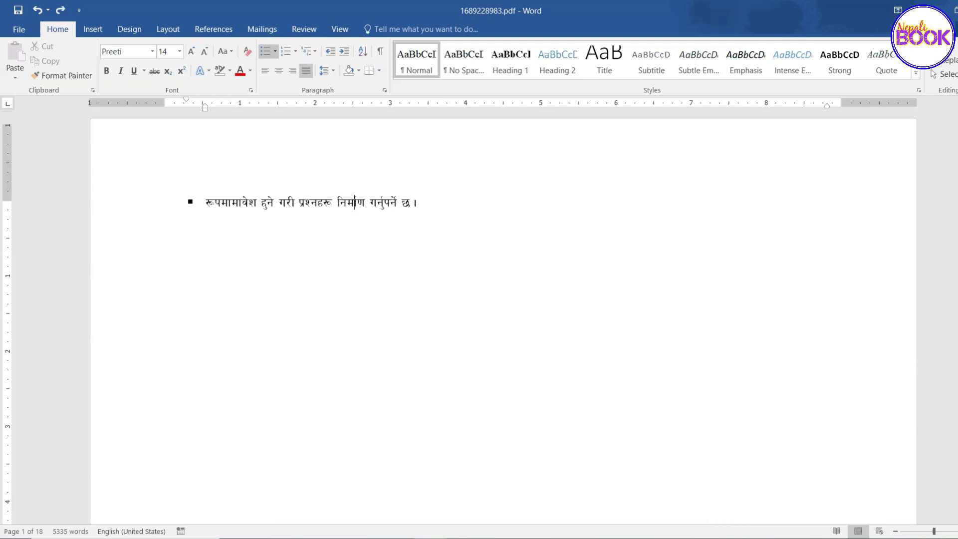
drag(447, 219, 175, 191)
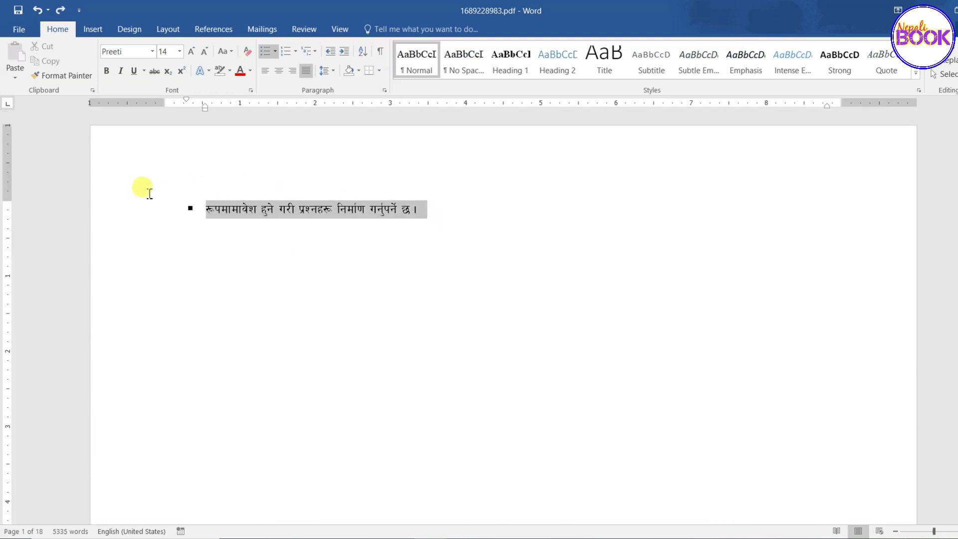
key(Delete)
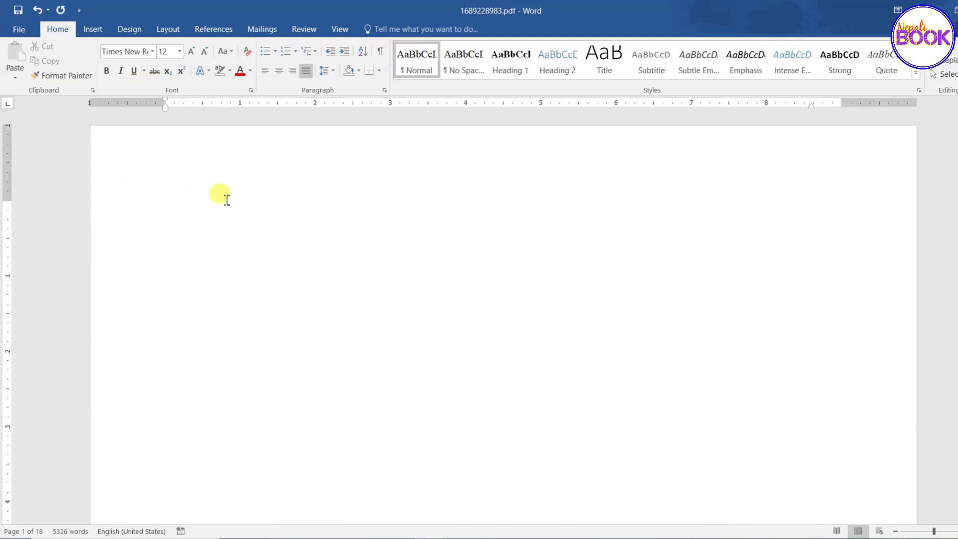
Remove the blank first page with Ctrl+Delete so the paper starts at Model question
scroll(250, 209, down, 1)
scroll(279, 274, down, 4)
scroll(280, 274, up, 4)
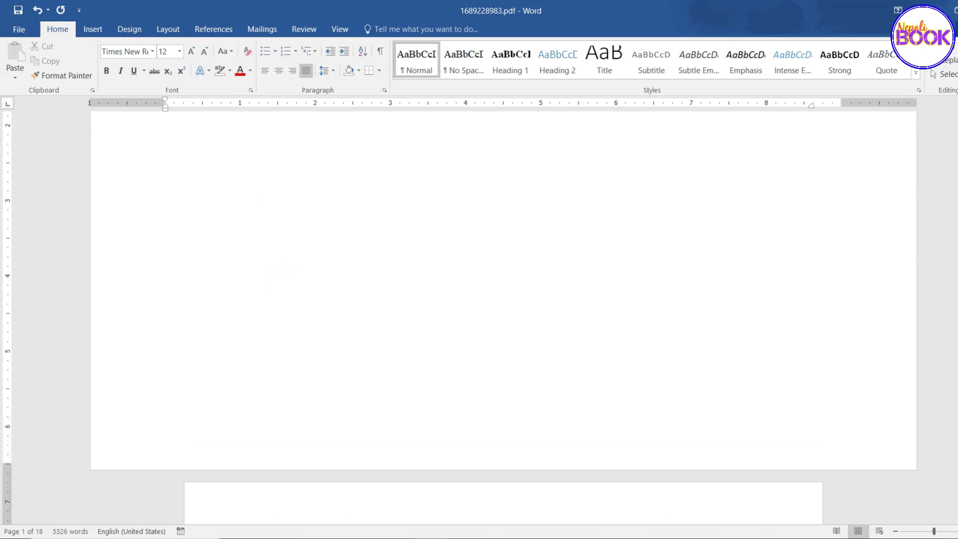
scroll(265, 219, up, 1)
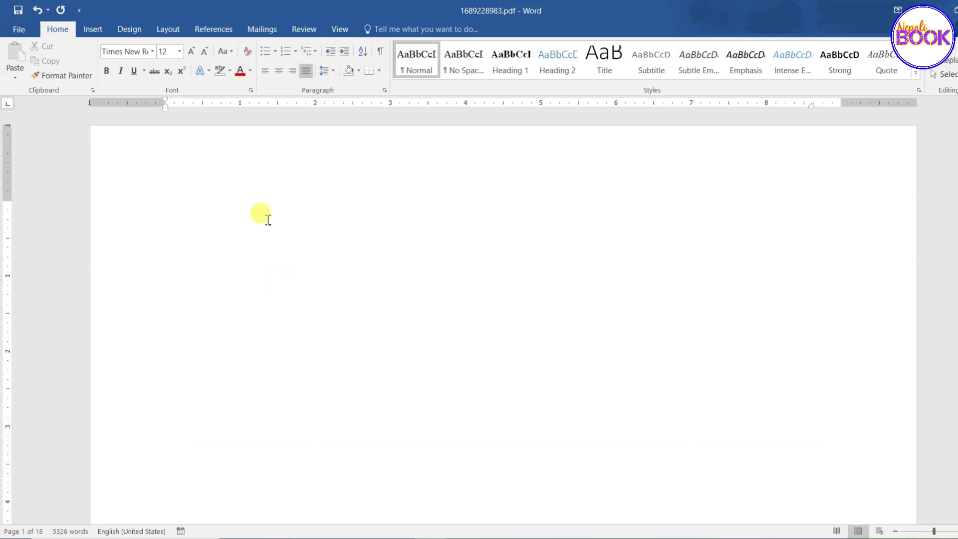
key(ctrl+Delete)
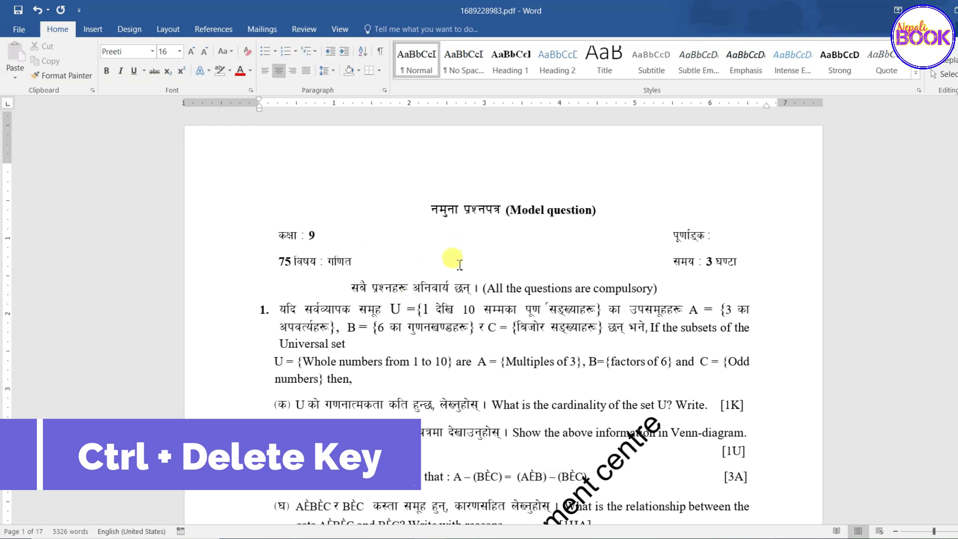
scroll(459, 265, down, 2)
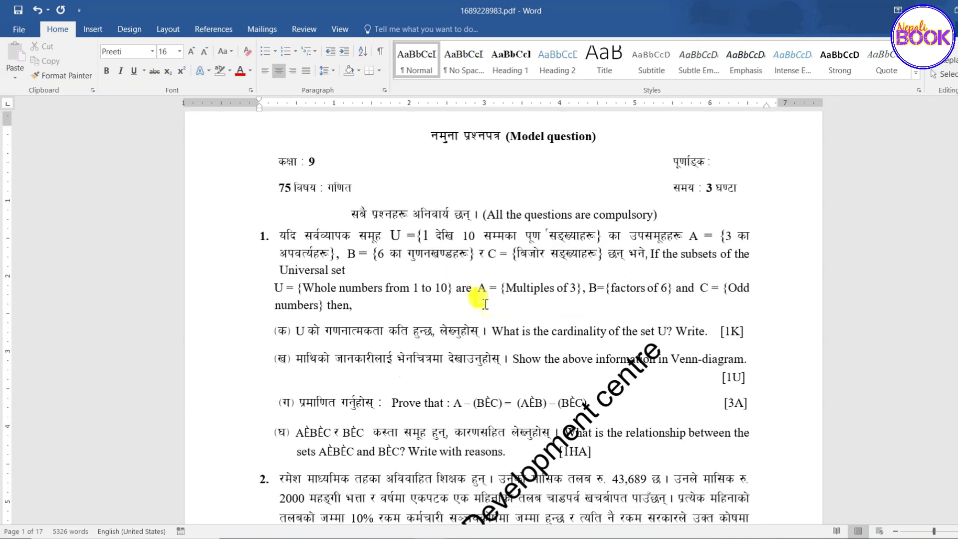
scroll(485, 303, down, 3)
scroll(494, 303, down, 1)
scroll(499, 303, down, 3)
scroll(506, 302, down, 2)
scroll(501, 301, down, 5)
scroll(349, 200, down, 3)
scroll(320, 137, up, 1)
scroll(372, 92, up, 2)
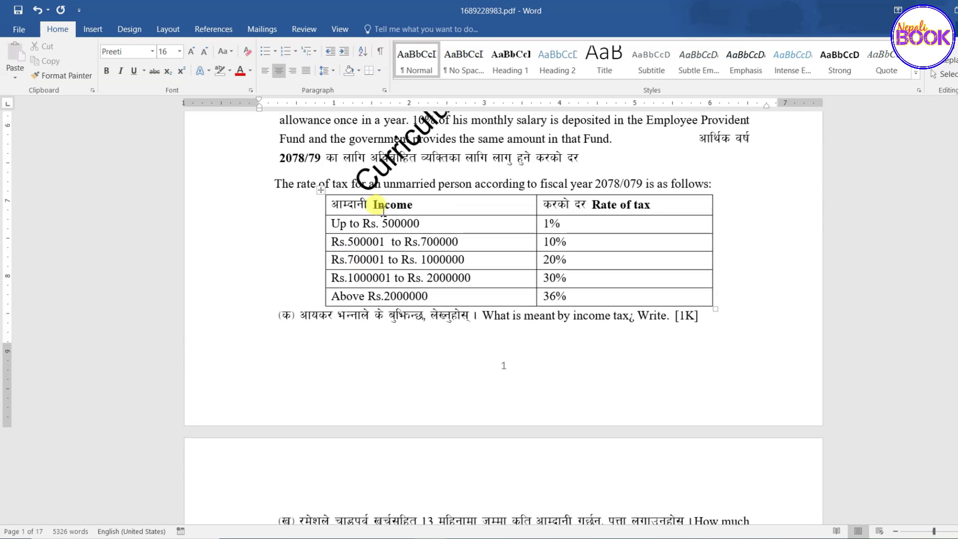
drag(383, 209, 424, 277)
click(391, 259)
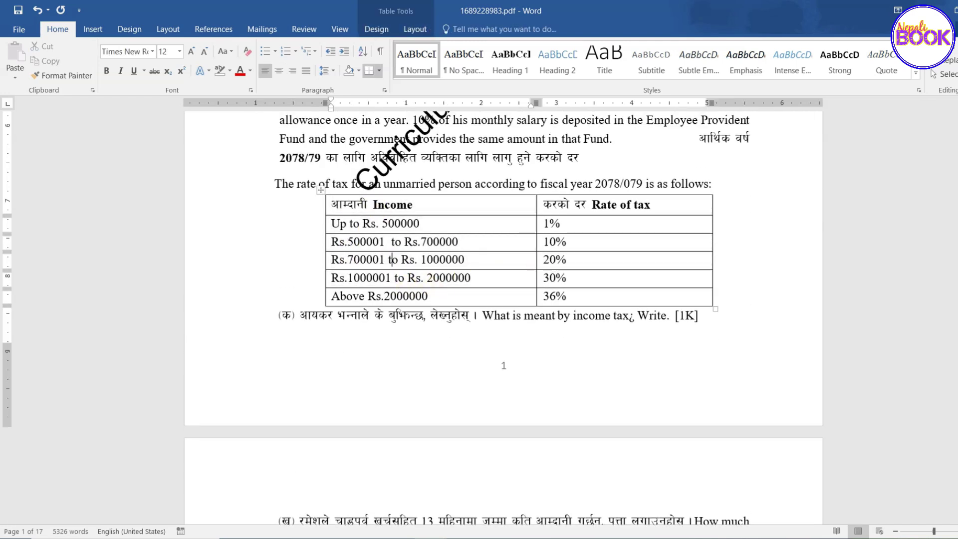
scroll(498, 324, down, 5)
scroll(470, 368, down, 5)
scroll(471, 239, down, 5)
scroll(462, 359, down, 5)
scroll(414, 294, down, 1)
scroll(444, 384, down, 3)
scroll(450, 390, down, 5)
scroll(442, 381, down, 5)
scroll(439, 380, down, 5)
scroll(444, 379, down, 5)
scroll(446, 379, down, 5)
scroll(447, 377, down, 4)
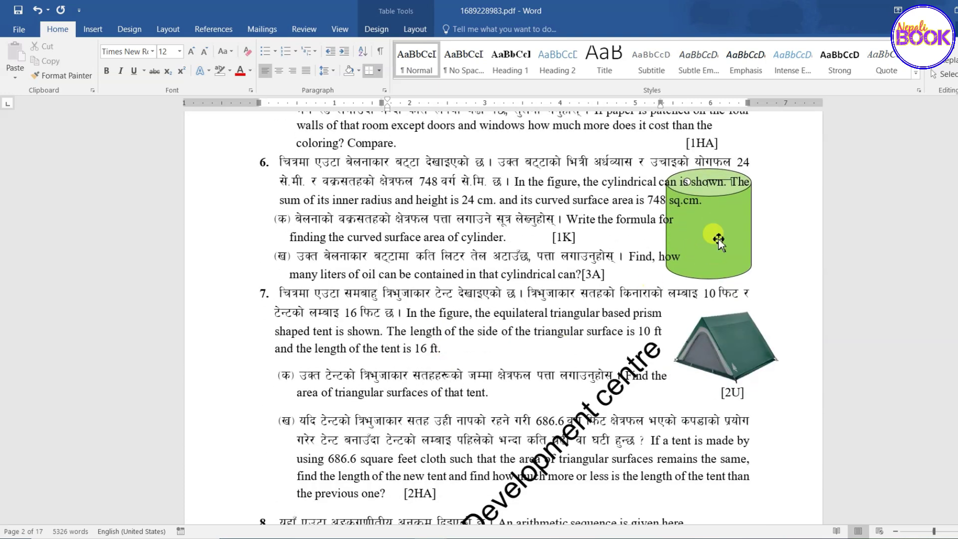
click(725, 330)
click(726, 337)
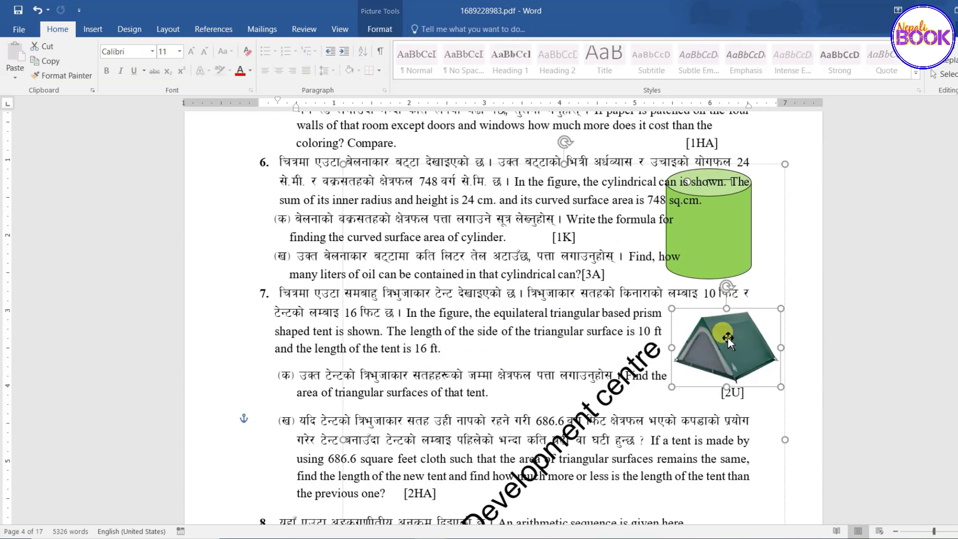
scroll(709, 360, down, 4)
scroll(695, 344, down, 4)
scroll(677, 349, down, 5)
scroll(648, 349, down, 4)
scroll(647, 351, down, 4)
scroll(695, 304, down, 2)
scroll(534, 314, up, 6)
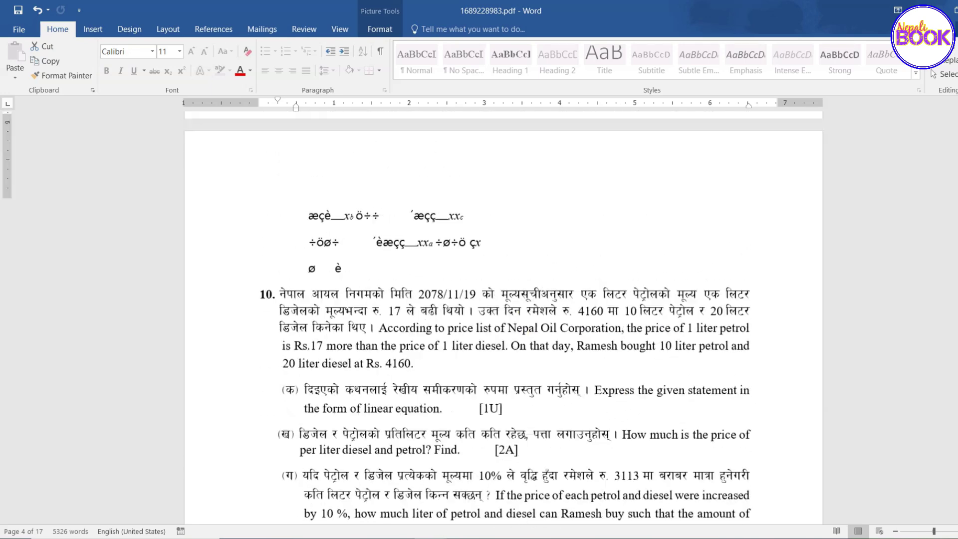
scroll(541, 321, up, 6)
scroll(541, 321, up, 5)
scroll(524, 246, up, 5)
scroll(522, 279, up, 5)
scroll(520, 306, up, 5)
scroll(524, 249, up, 5)
scroll(513, 299, up, 5)
scroll(523, 299, up, 5)
scroll(509, 299, up, 5)
scroll(588, 300, down, 3)
click(595, 301)
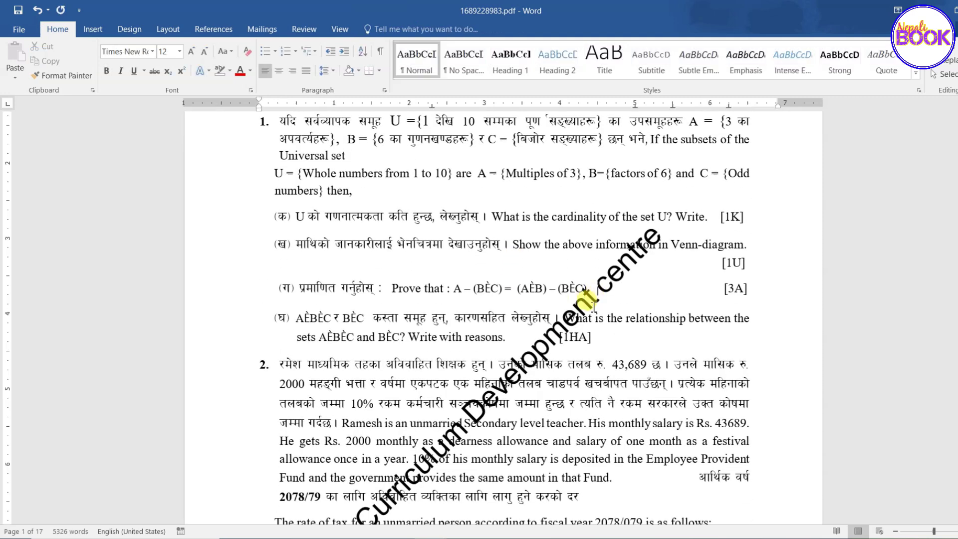
scroll(579, 280, down, 4)
scroll(569, 246, up, 3)
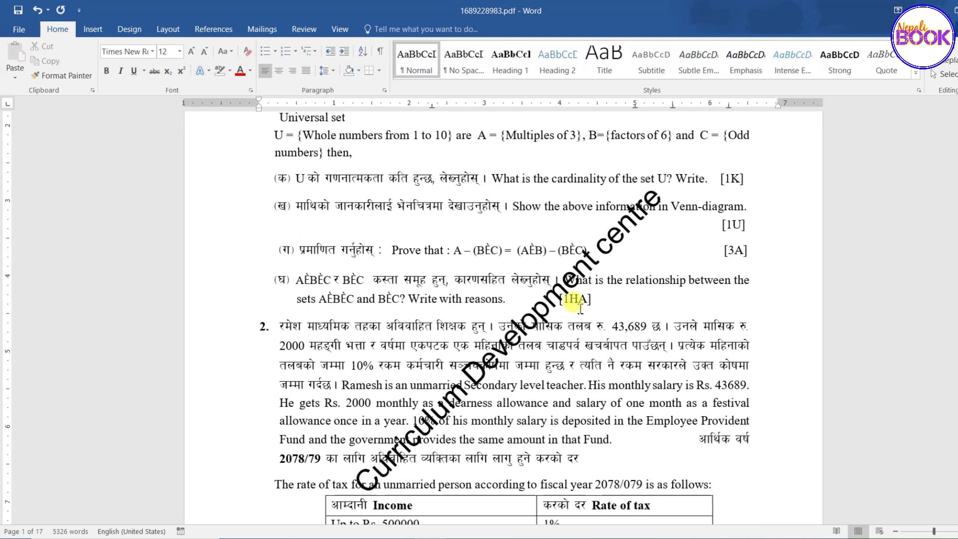
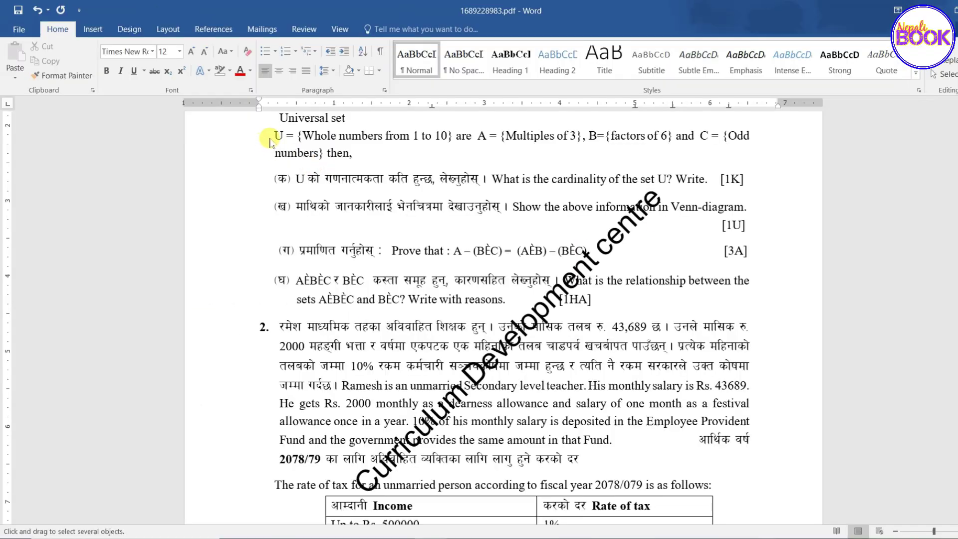
Drag a selection box from 'U =' down past the tax table around the diagonal 'Curriculum Development centre' watermark
drag(270, 139, 741, 520)
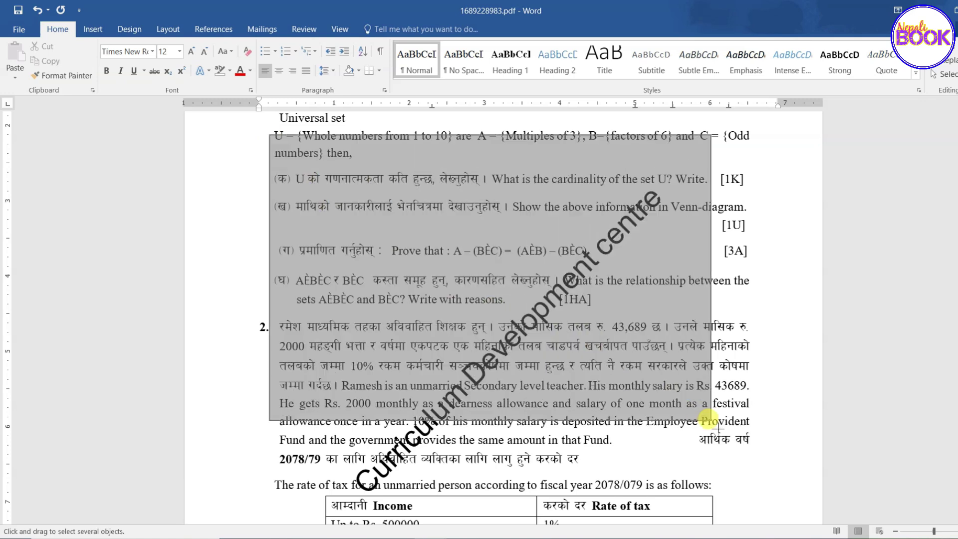
drag(742, 520, 769, 528)
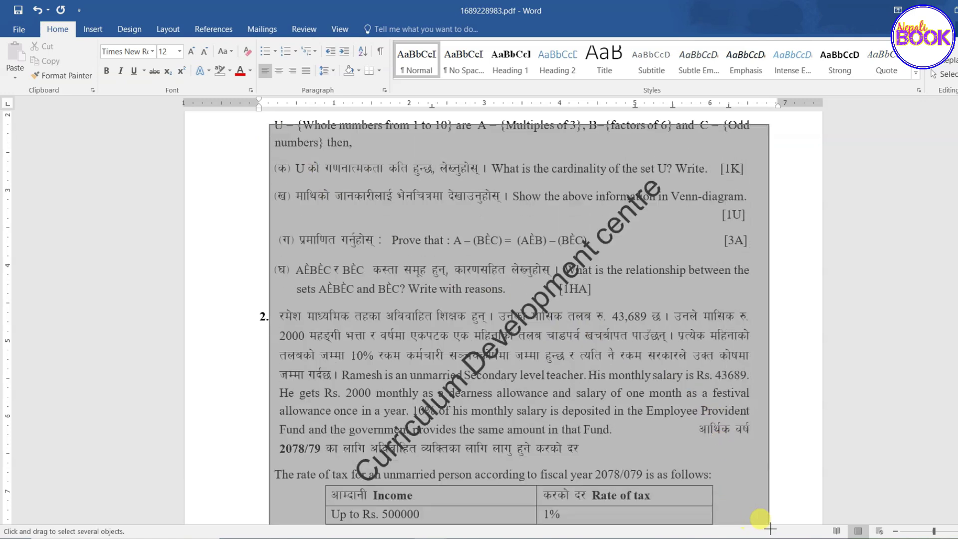
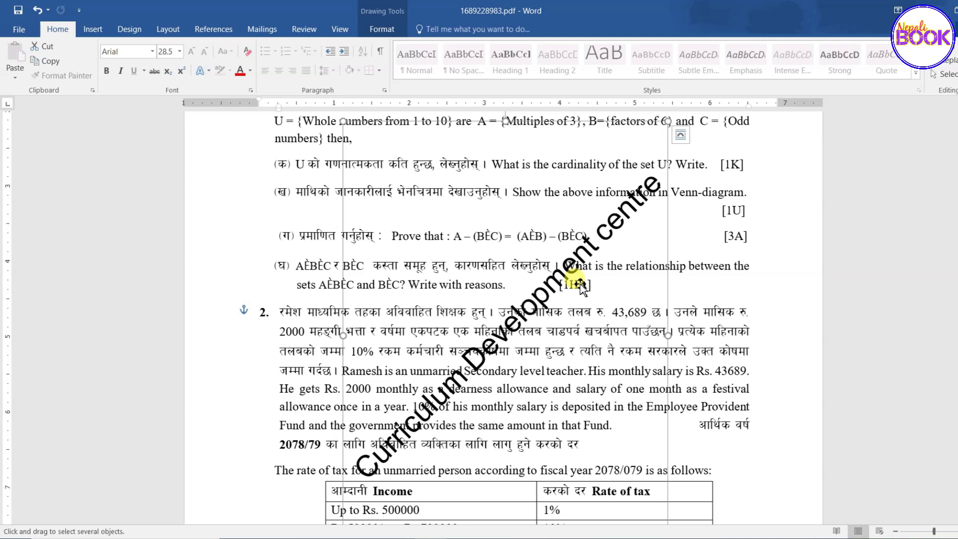
Delete the selected diagonal watermark text on the current page
key(Delete)
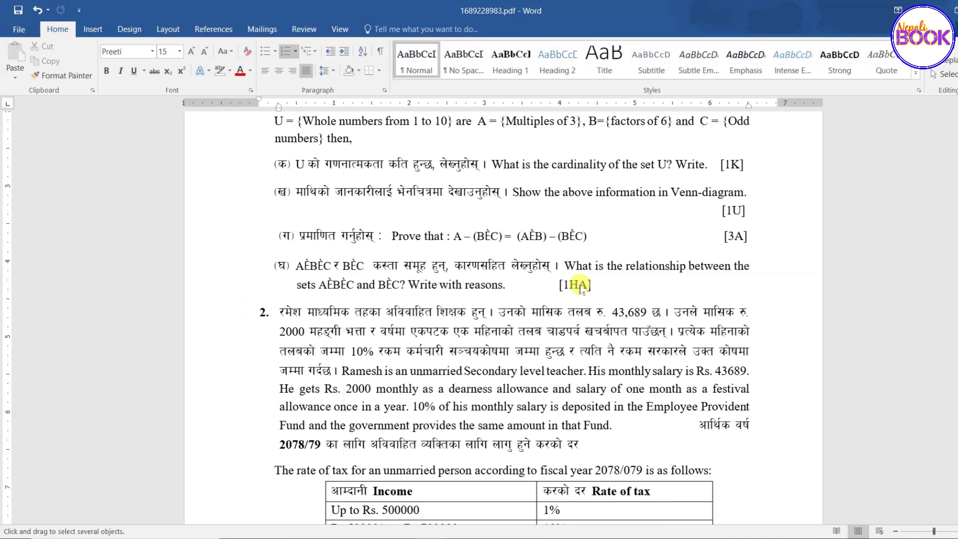
scroll(573, 225, up, 2)
scroll(558, 214, down, 7)
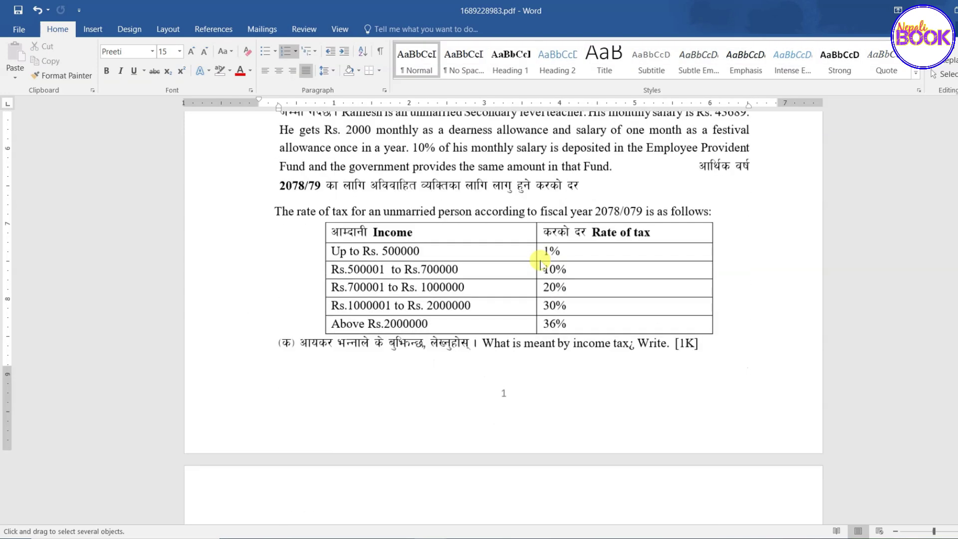
scroll(540, 262, down, 6)
scroll(540, 263, down, 7)
scroll(540, 263, down, 3)
scroll(542, 263, up, 3)
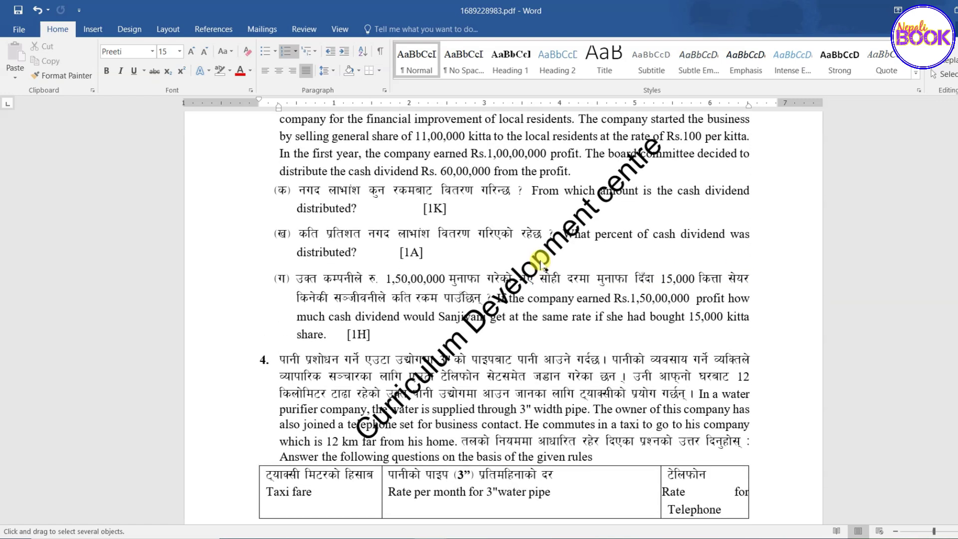
scroll(599, 240, up, 1)
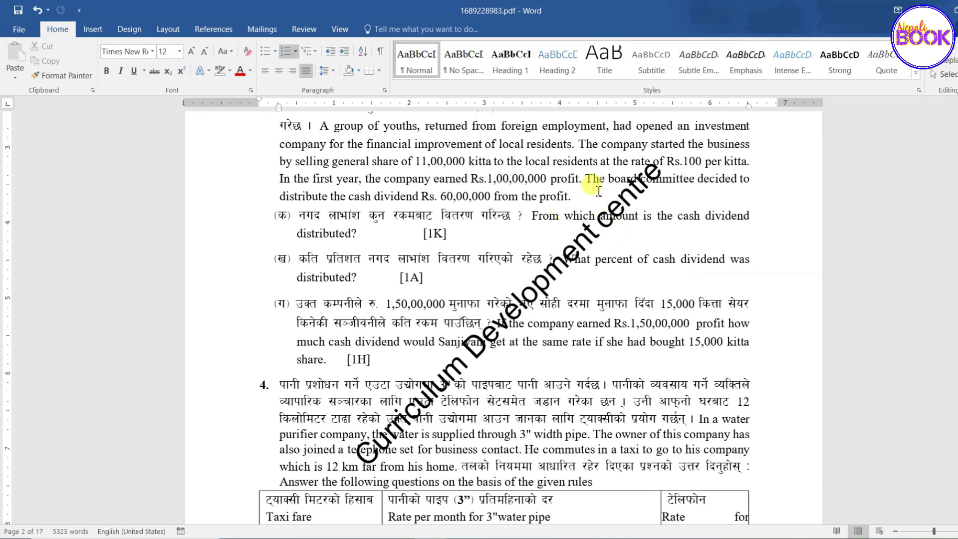
Remove the 'Curriculum Development centre' watermark from the next page as well
click(504, 314)
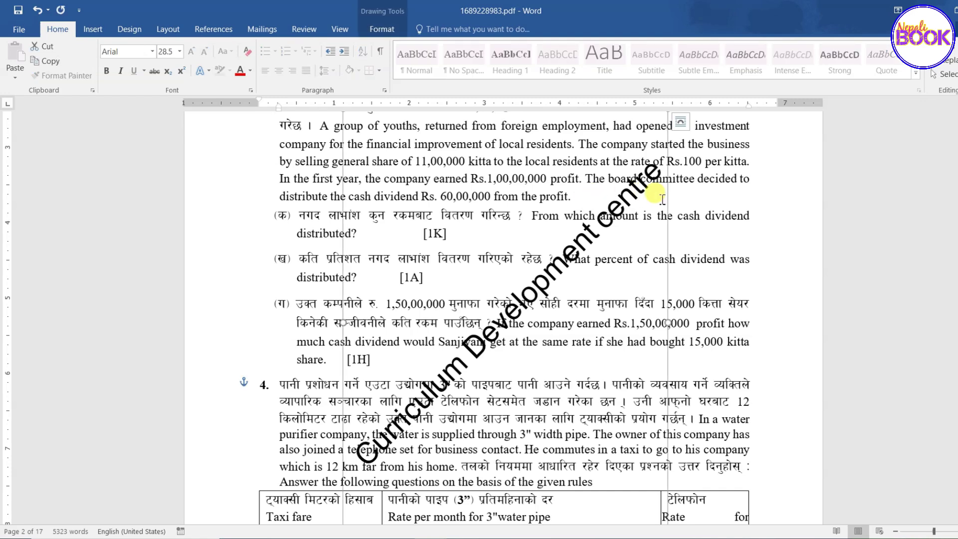
scroll(694, 227, up, 3)
scroll(549, 269, down, 3)
scroll(567, 250, down, 3)
scroll(571, 250, up, 3)
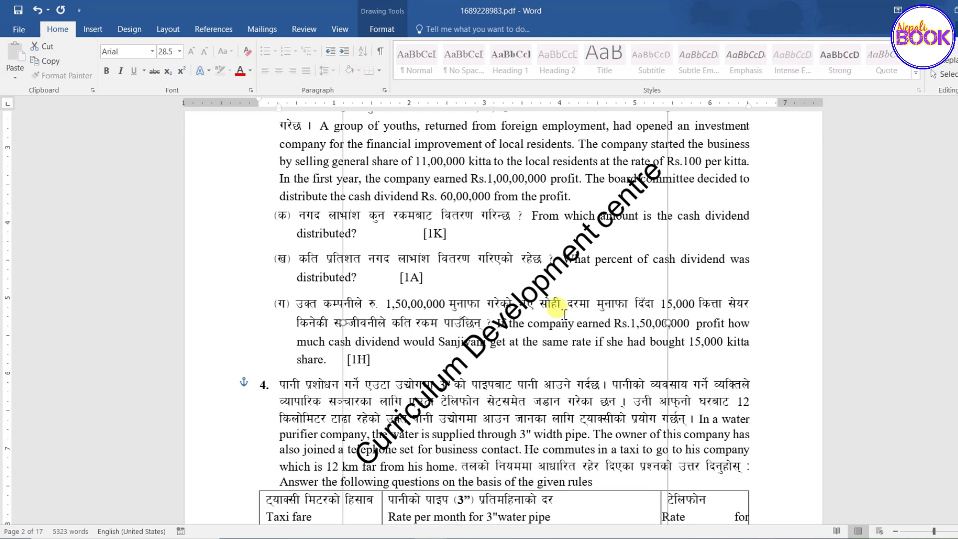
key(Delete)
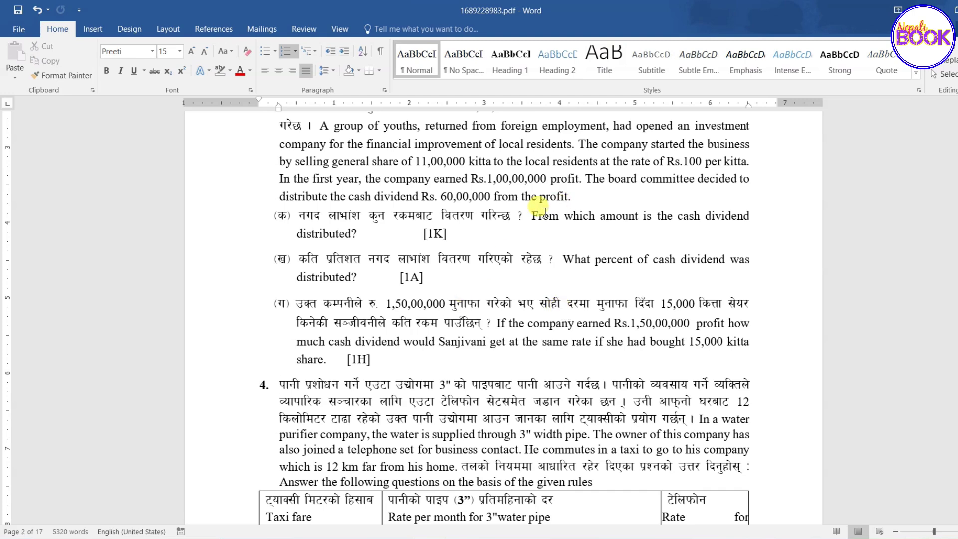
Delete the 'Model question' title line at the top of the paper
scroll(541, 212, down, 6)
scroll(541, 212, down, 3)
scroll(541, 212, up, 9)
scroll(538, 211, down, 14)
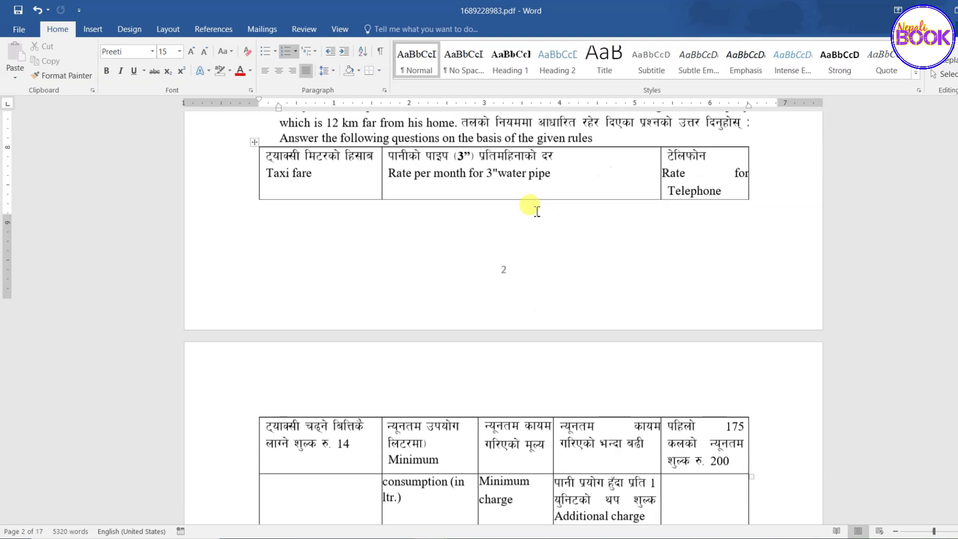
scroll(537, 211, down, 3)
scroll(587, 225, down, 3)
scroll(496, 203, up, 1)
scroll(586, 235, up, 4)
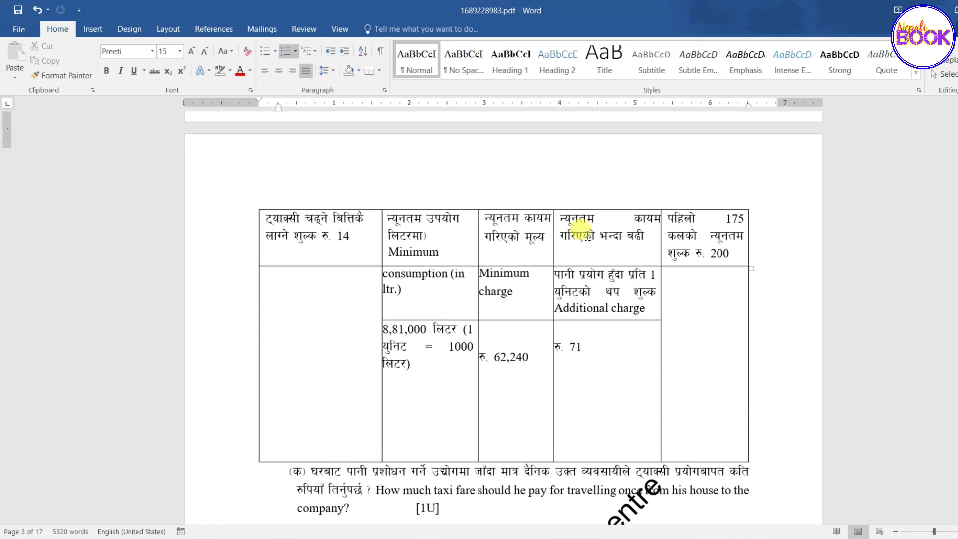
scroll(578, 231, up, 3)
scroll(579, 229, up, 5)
scroll(578, 229, up, 6)
scroll(583, 235, up, 4)
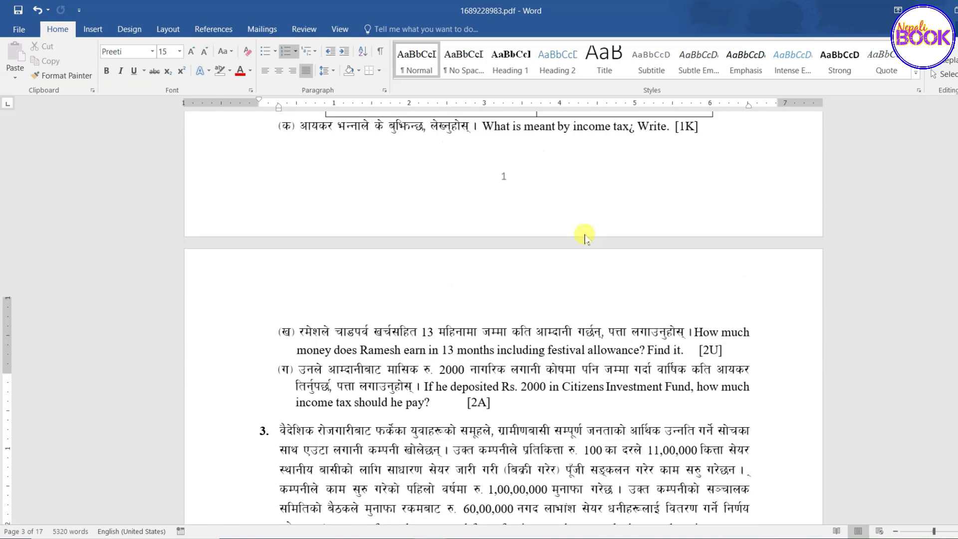
scroll(584, 236, up, 6)
scroll(553, 237, up, 2)
scroll(566, 165, up, 2)
scroll(566, 225, up, 1)
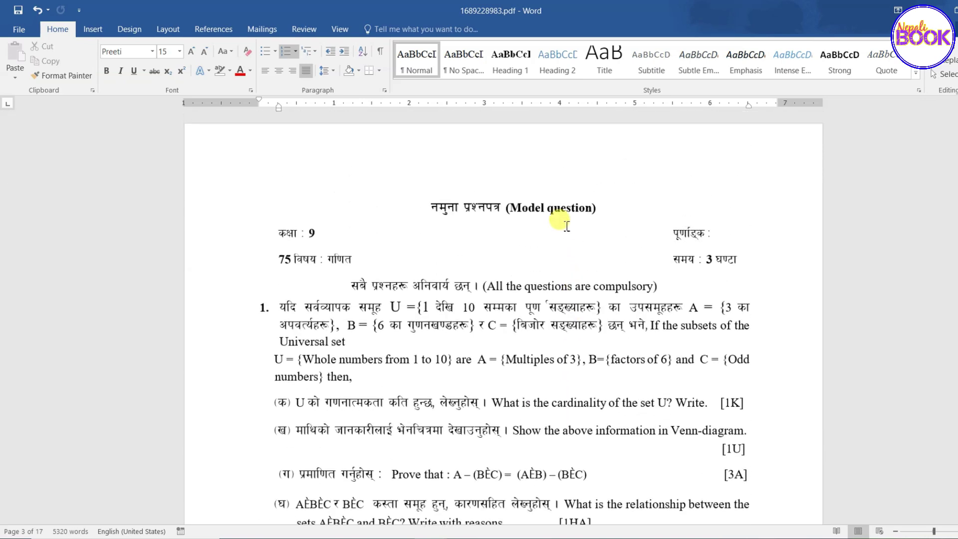
scroll(499, 222, up, 1)
drag(430, 209, 606, 222)
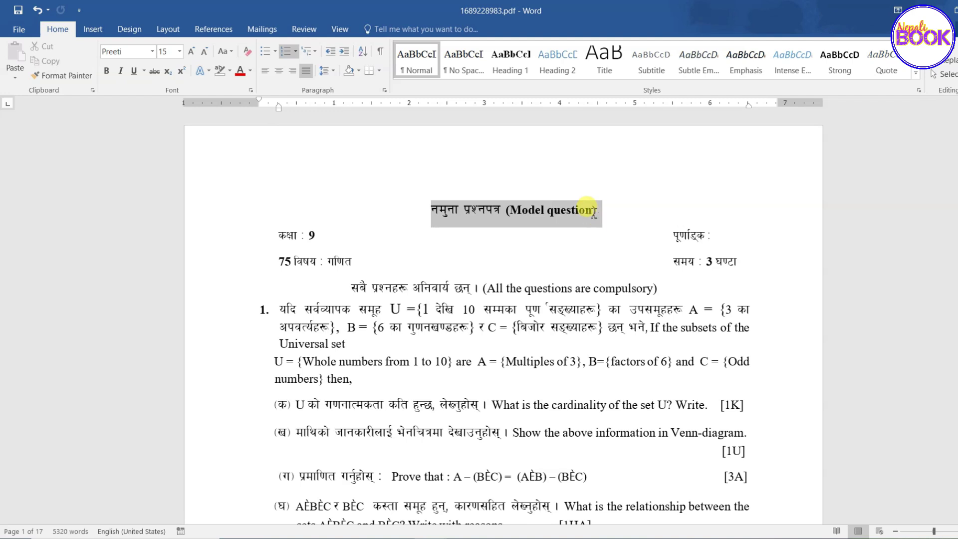
key(Delete)
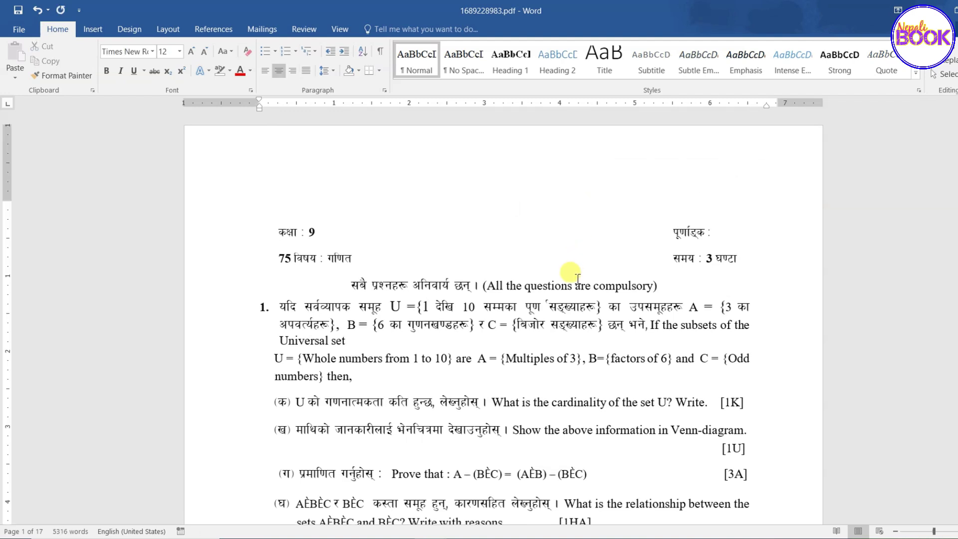
Type the school's name as the new heading and make it bold and larger
text(dfWolds ljBfno)
drag(592, 208, 452, 208)
click(440, 189)
Change the full stop after 'then' in question 1's intro to a comma
scroll(342, 176, down, 3)
click(329, 234)
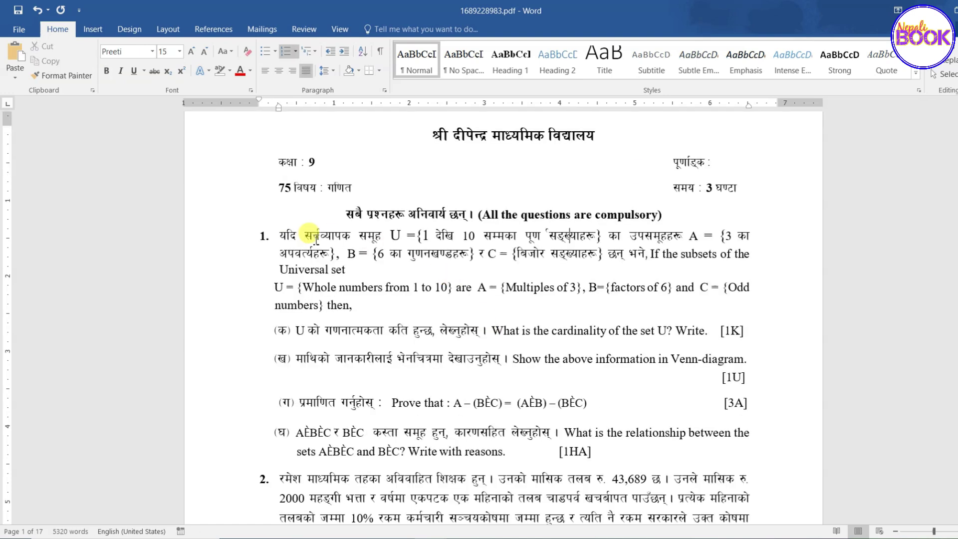
drag(374, 240, 567, 331)
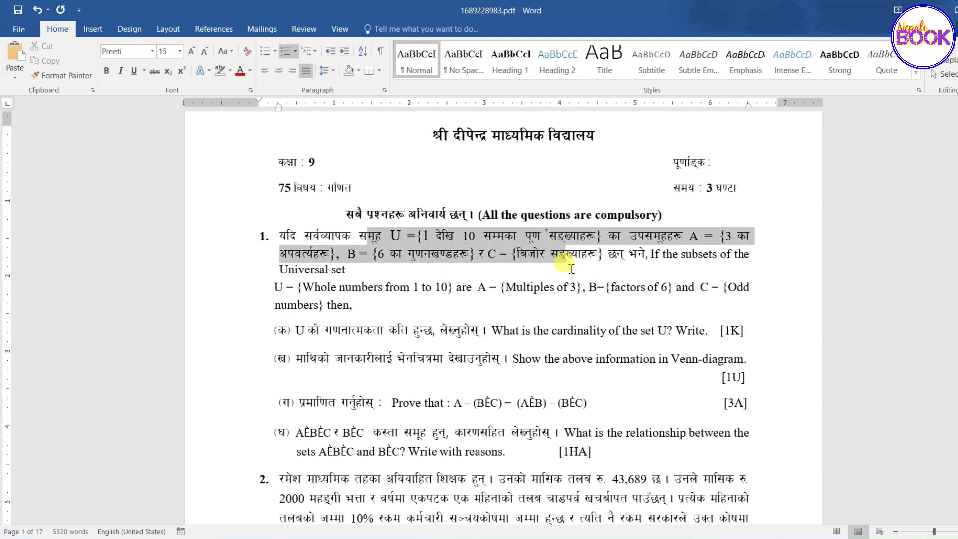
click(398, 305)
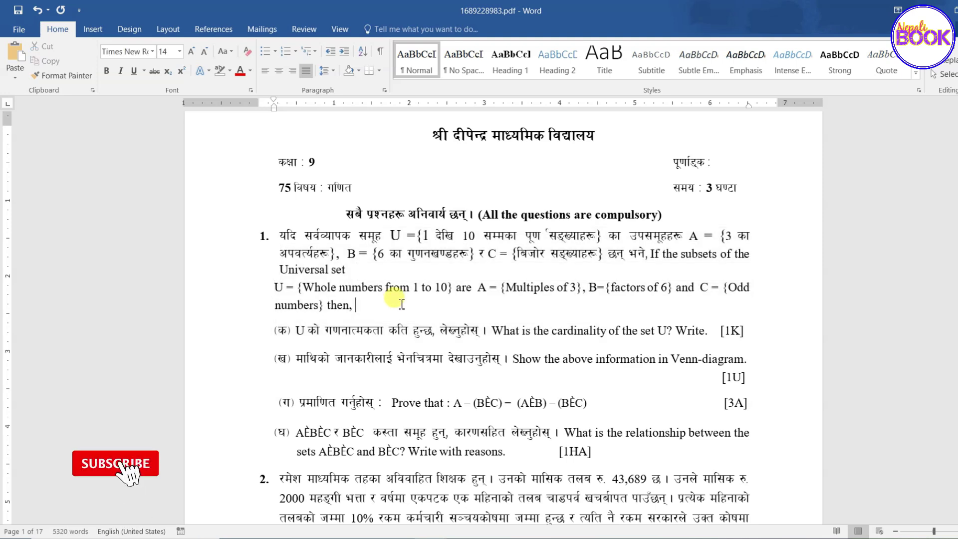
key(BackSpace)
text(,)
scroll(509, 324, down, 1)
scroll(509, 323, down, 1)
Inspect the garbled È symbols in (AĖB) and (BĖC), placing the caret inside (BĖC) for inserting
scroll(509, 325, down, 1)
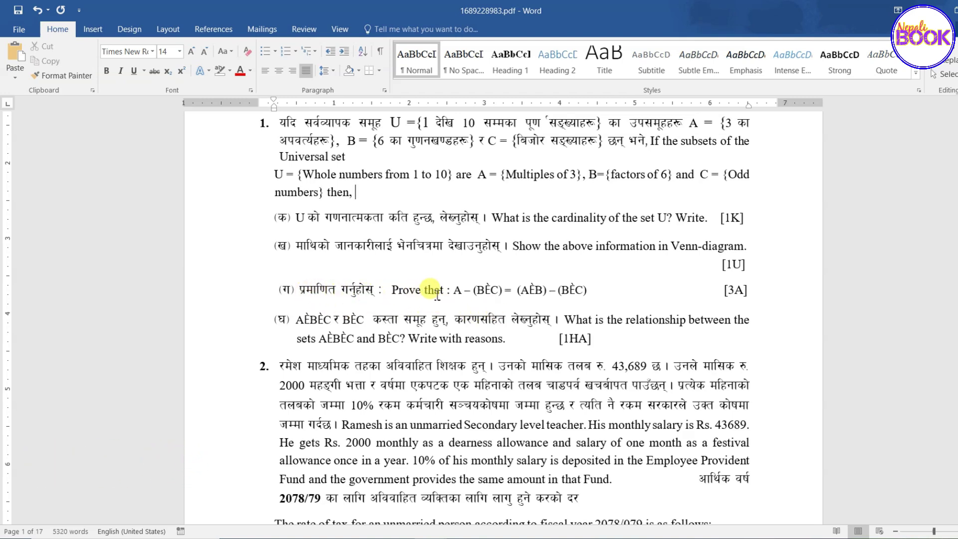
double_click(487, 290)
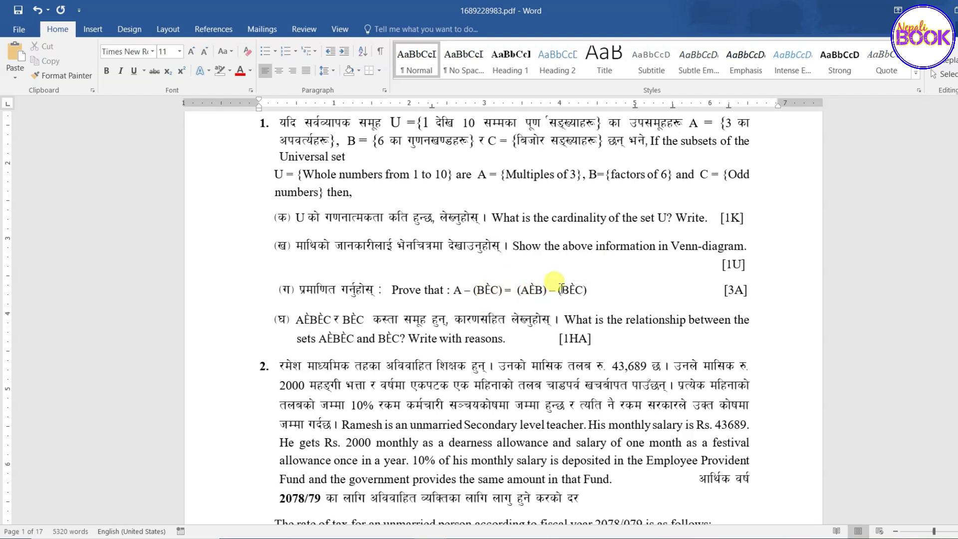
double_click(531, 289)
click(574, 292)
double_click(572, 291)
click(552, 291)
double_click(531, 289)
click(485, 290)
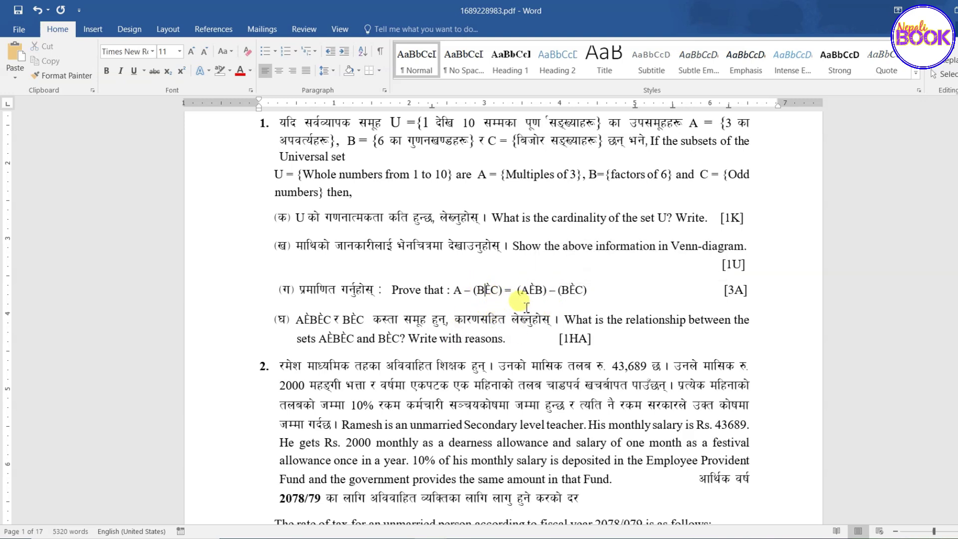
scroll(529, 349, down, 1)
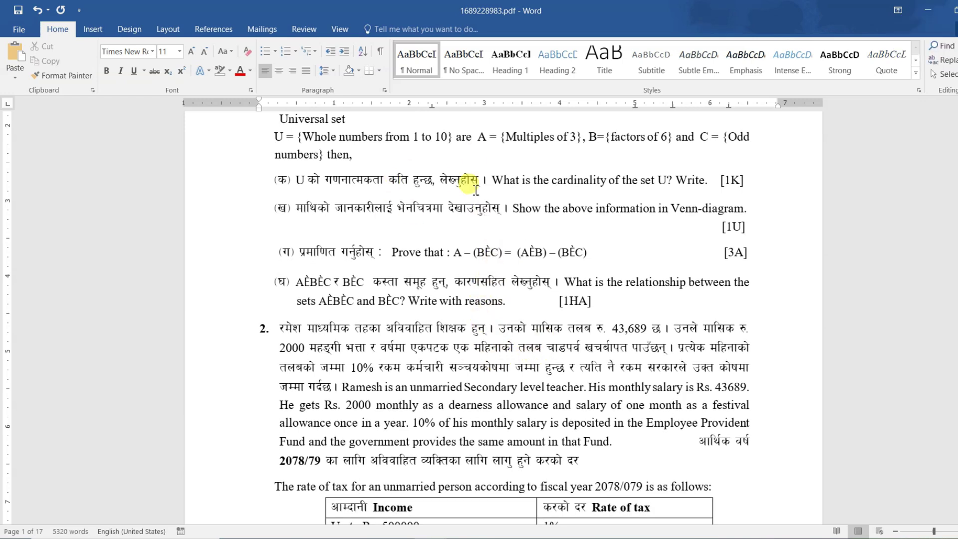
click(97, 29)
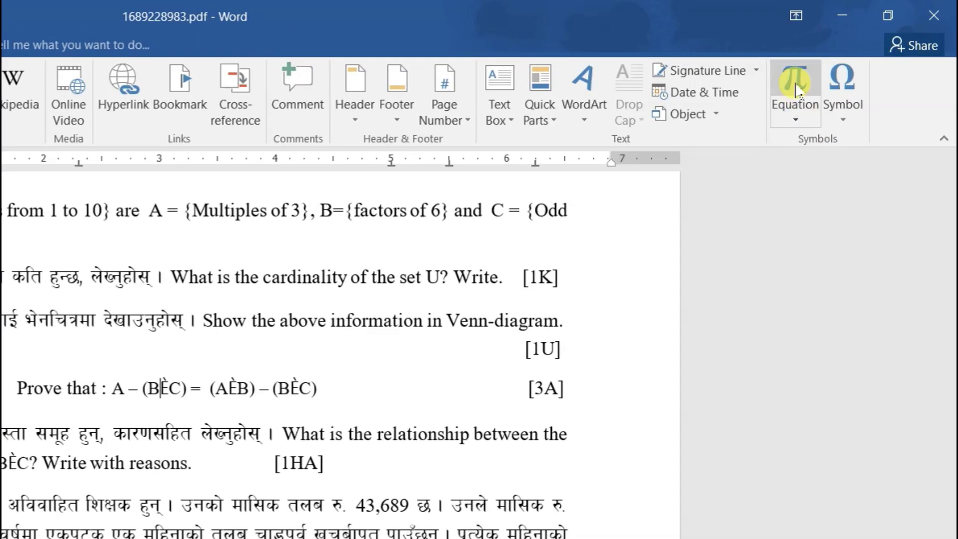
Insert a blank equation in the 'Prove that' line and browse the symbol gallery categories
click(797, 90)
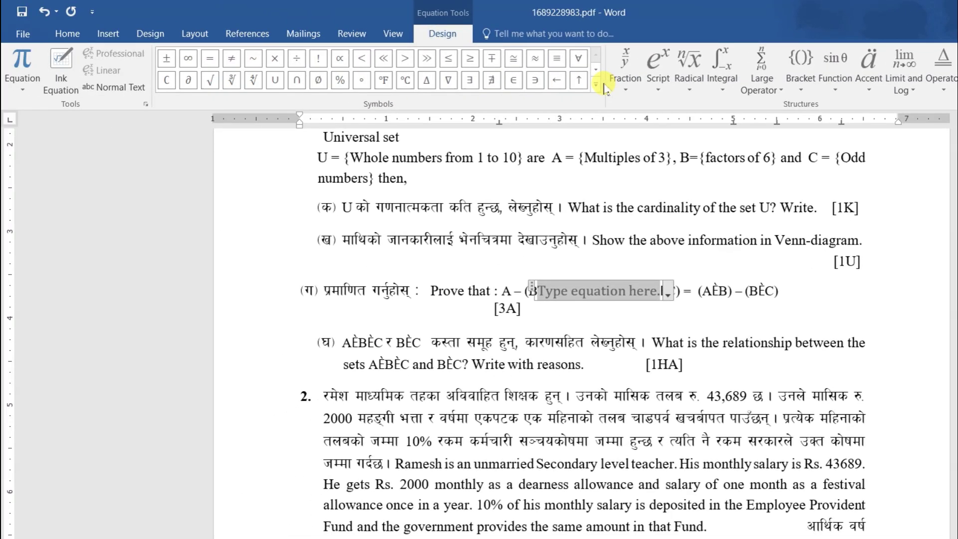
click(600, 90)
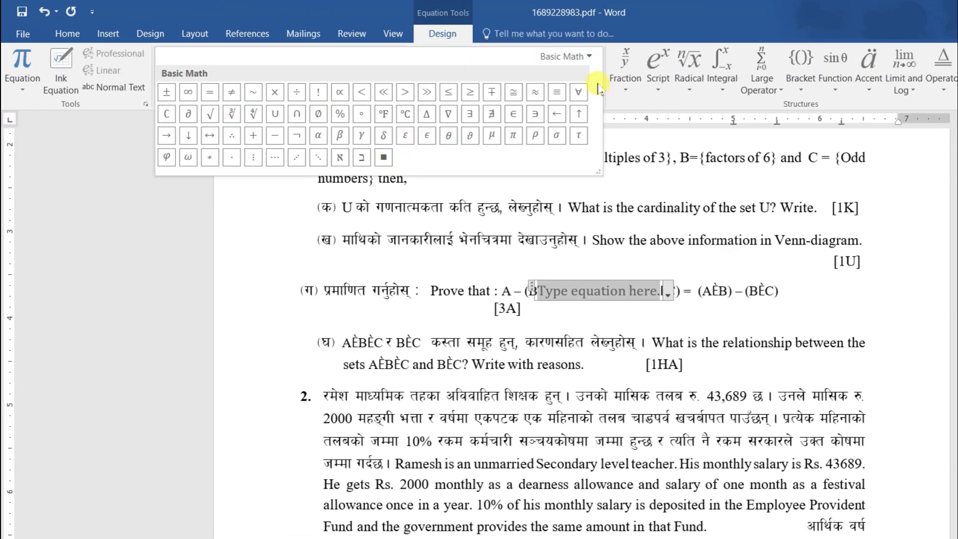
click(589, 57)
click(598, 90)
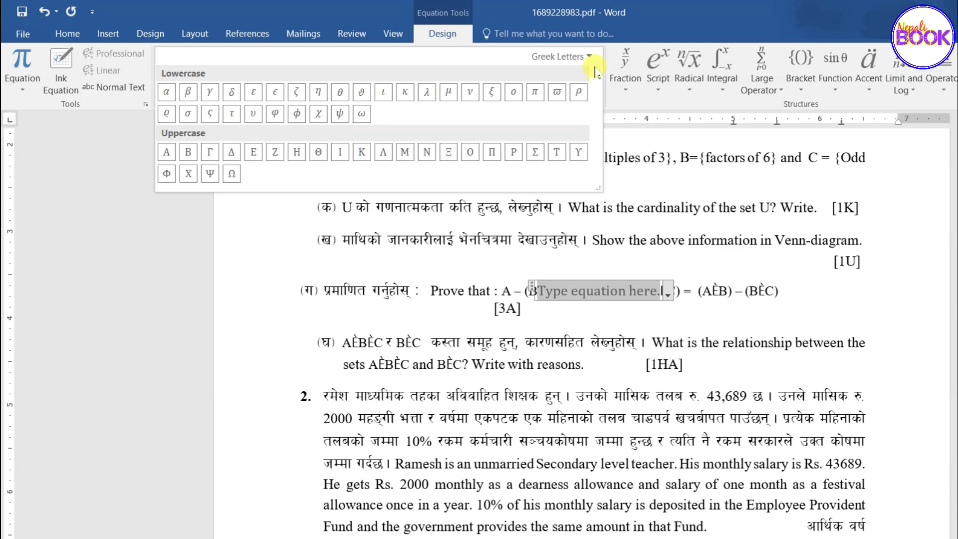
click(590, 56)
click(558, 92)
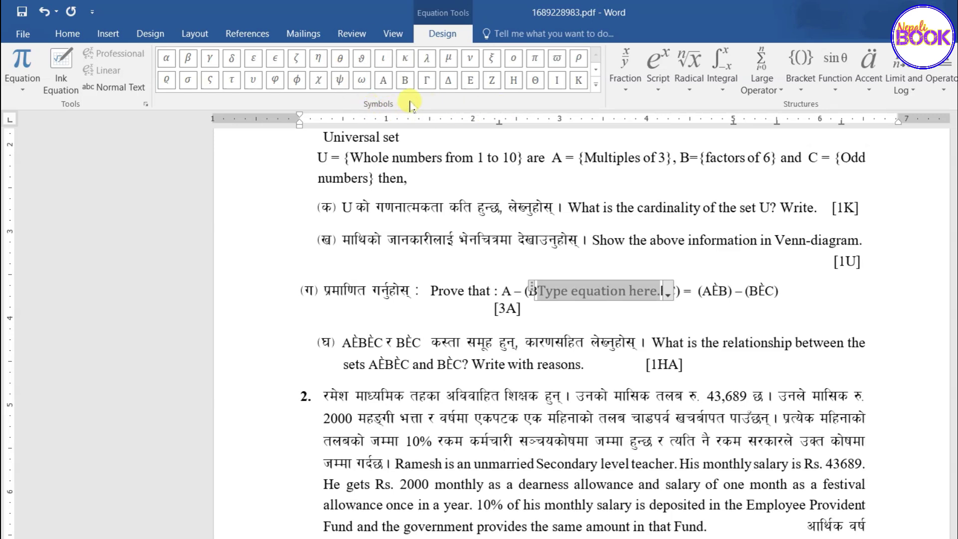
Add the equation Symbols gallery to the Quick Access Toolbar
right_click(411, 105)
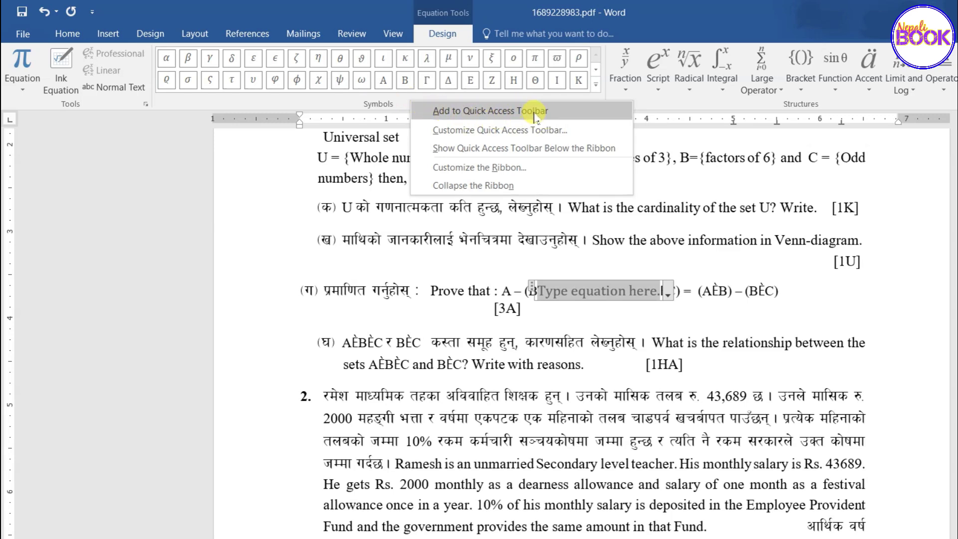
key(Escape)
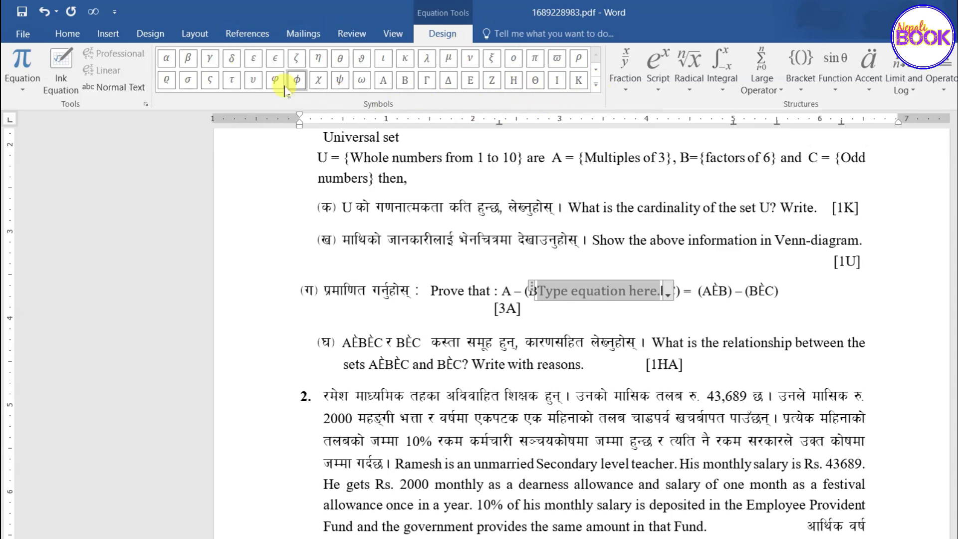
click(98, 19)
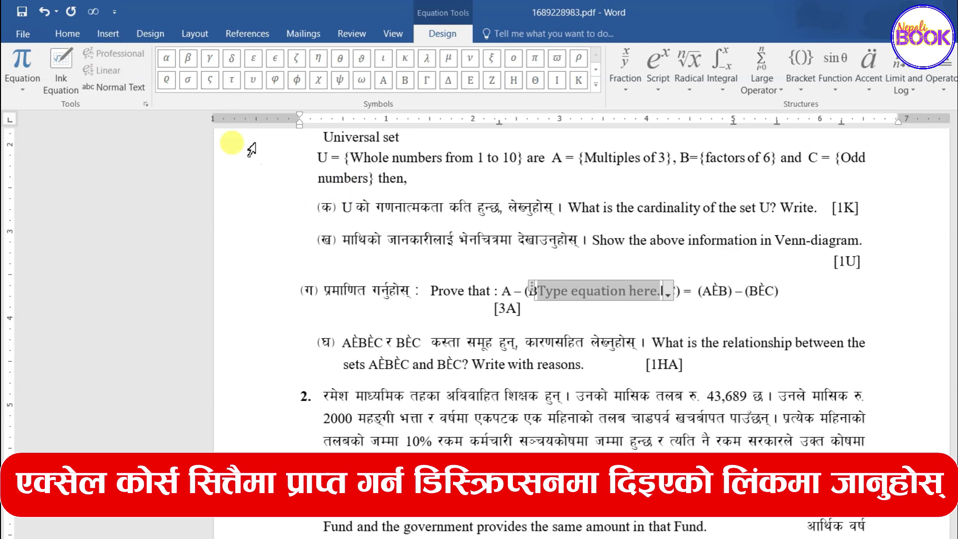
Browse the pinned gallery's Greek, Letter-Like, Operators and Arrows sets, ending on Basic Math
click(67, 34)
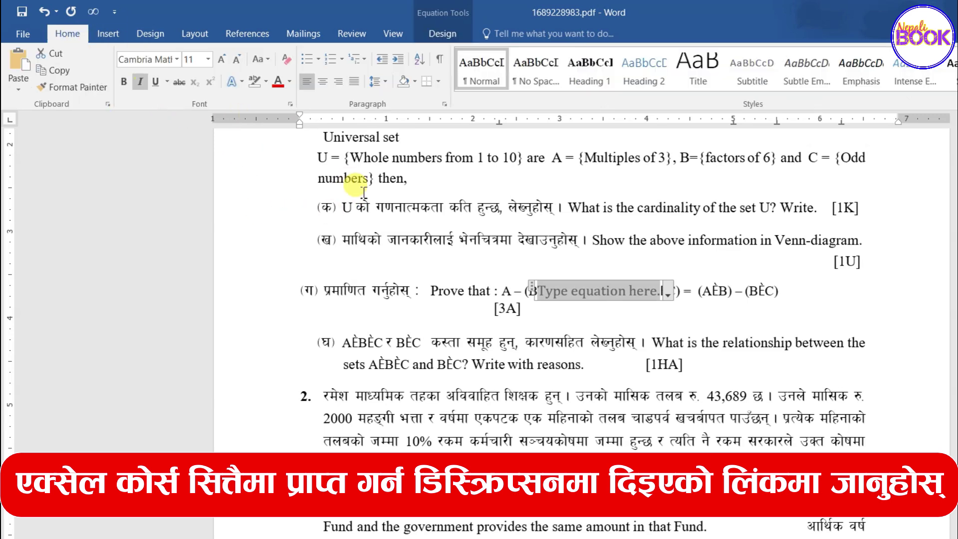
click(96, 20)
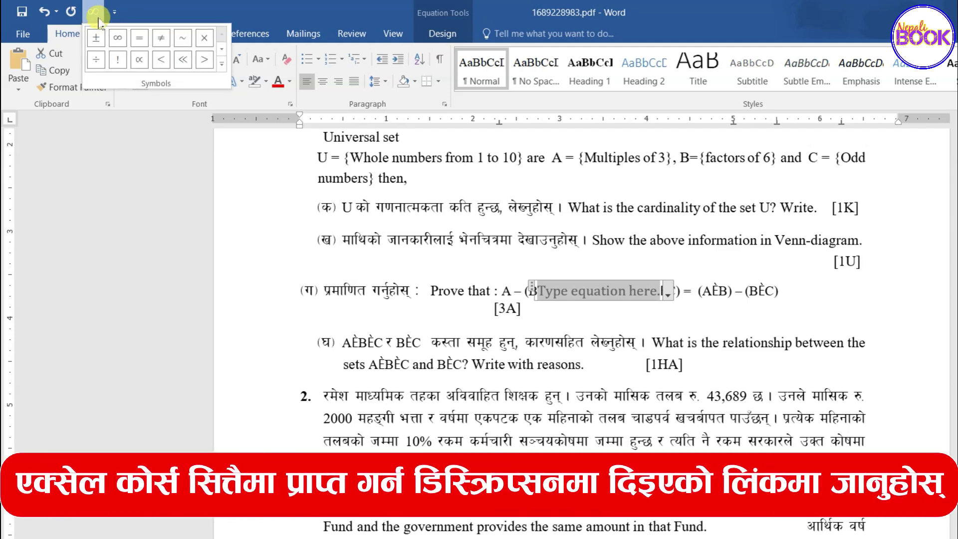
click(219, 65)
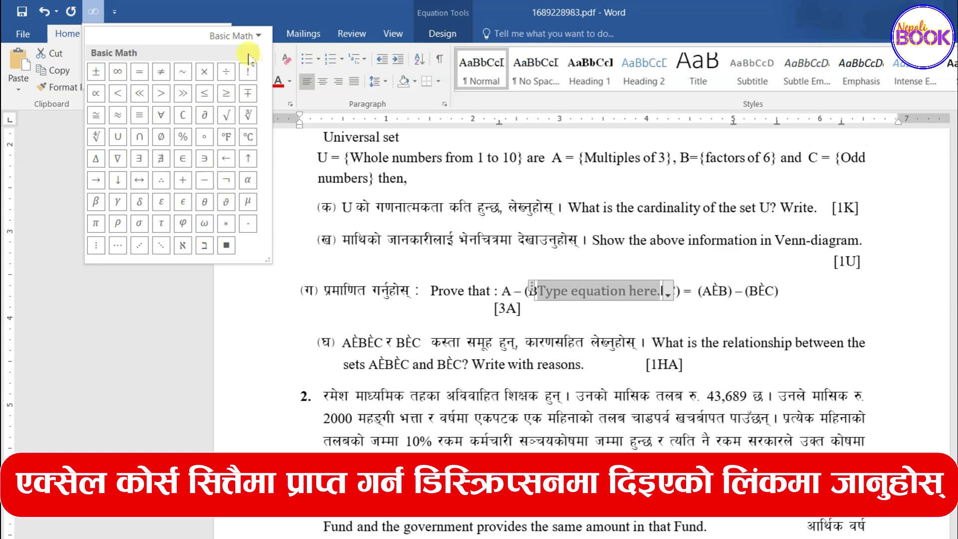
click(249, 36)
click(259, 59)
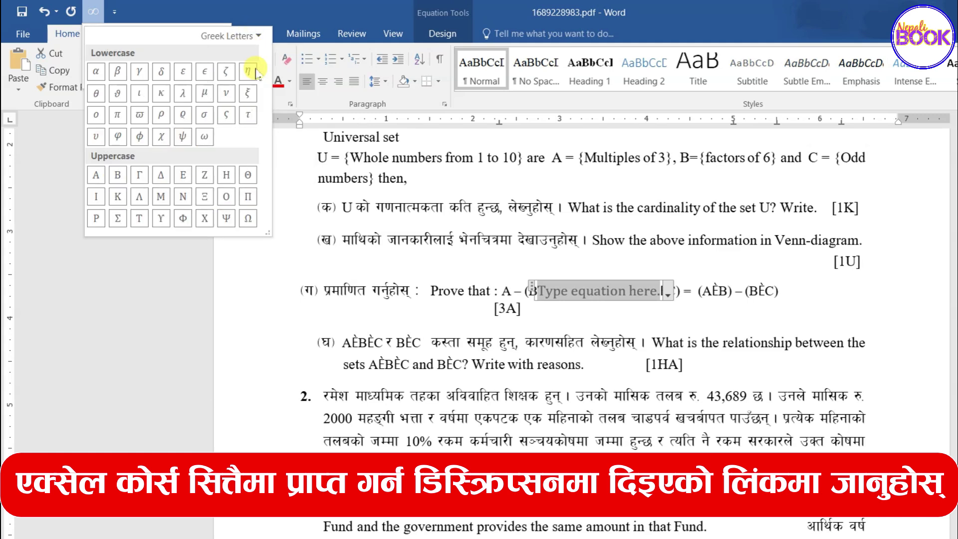
click(258, 35)
click(299, 86)
click(259, 40)
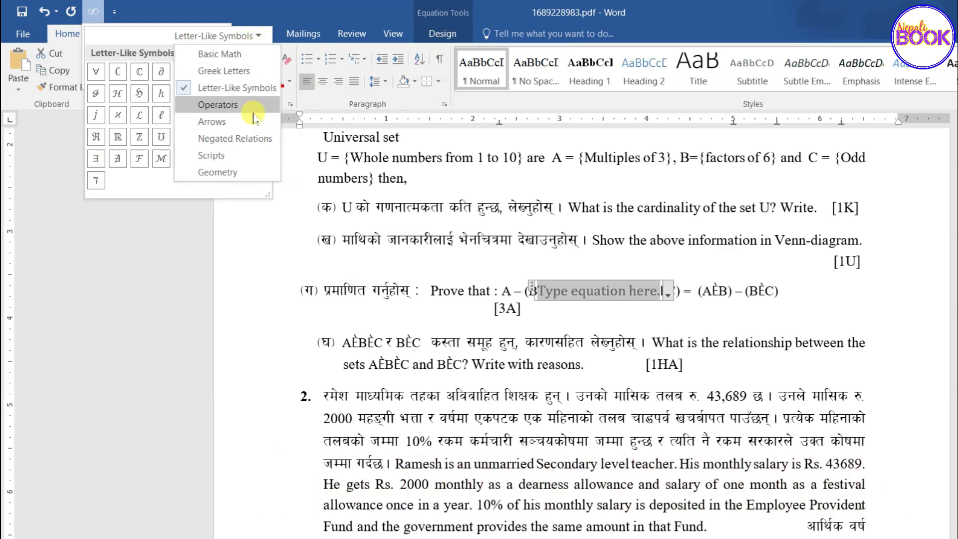
click(256, 161)
click(361, 38)
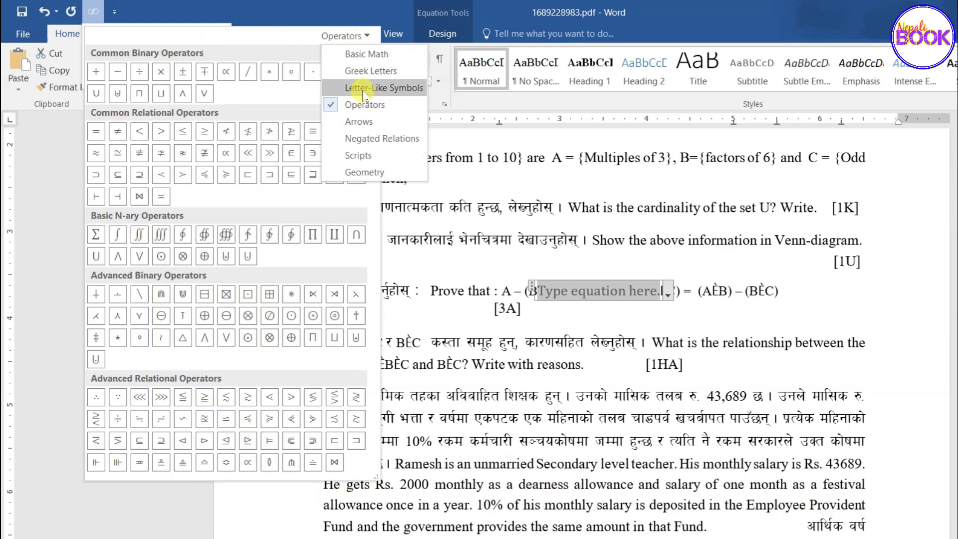
click(349, 119)
click(366, 38)
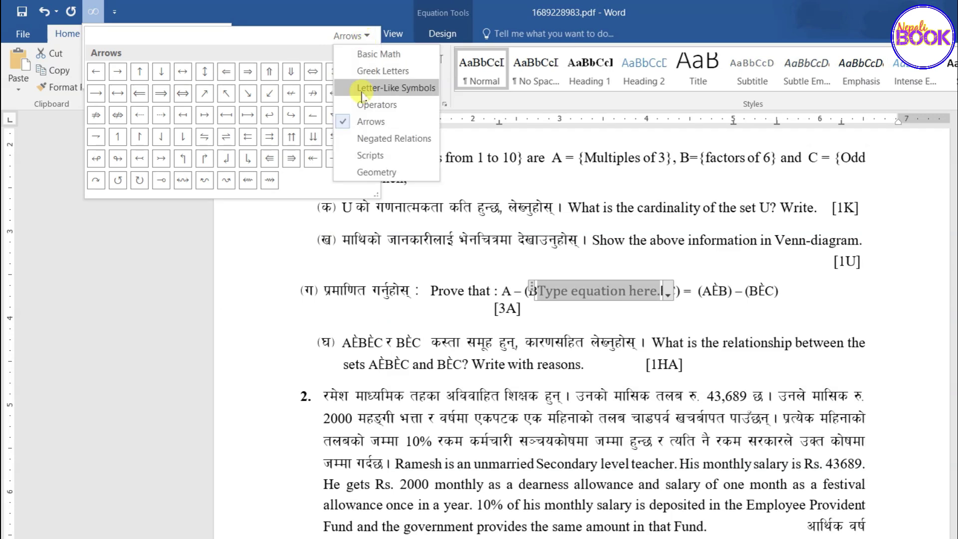
click(371, 52)
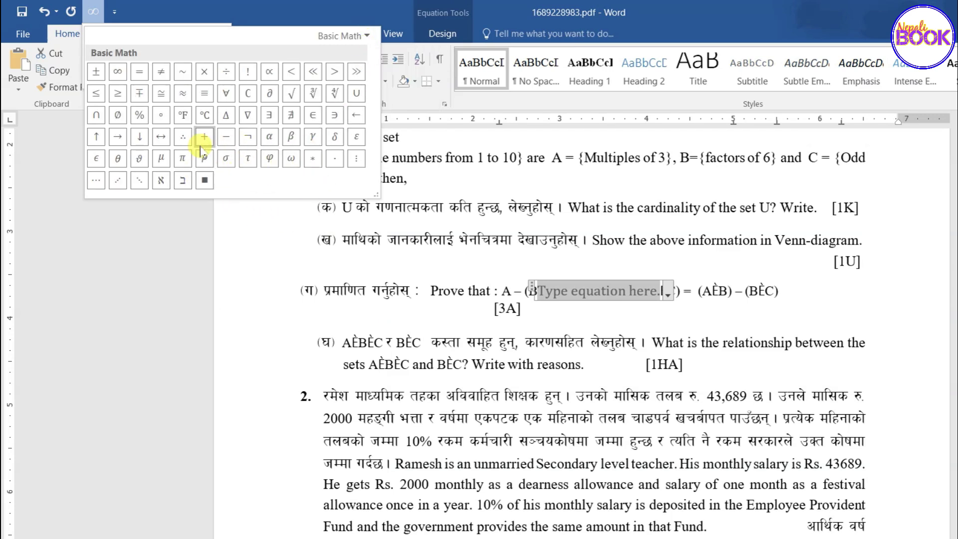
Replace each garbled È with a ∪ union sign in (B∪C), (A∪B) and the last bracket
click(613, 291)
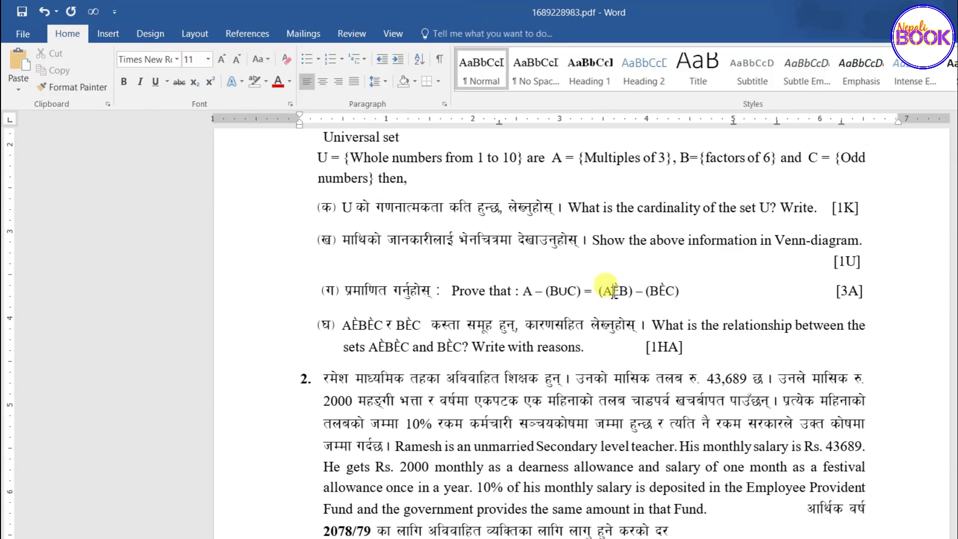
double_click(614, 288)
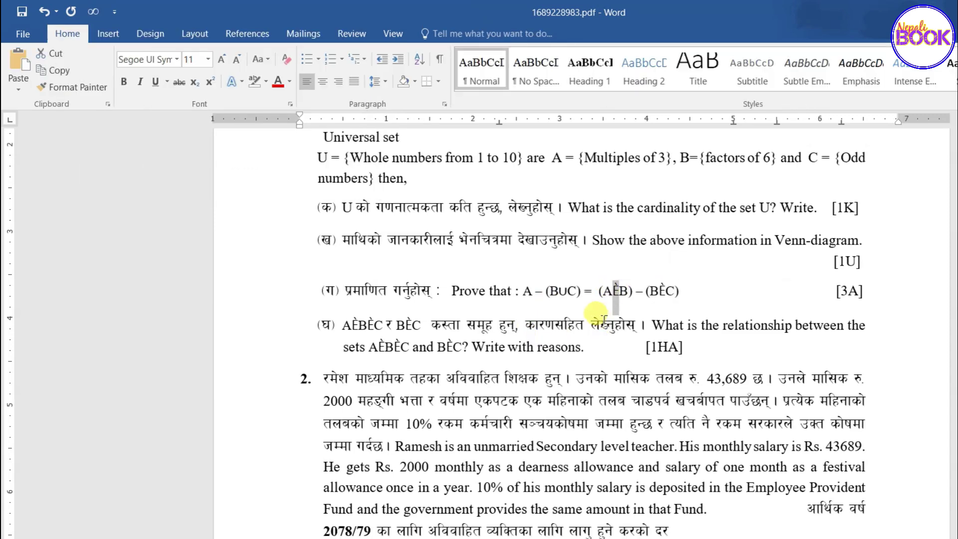
click(93, 12)
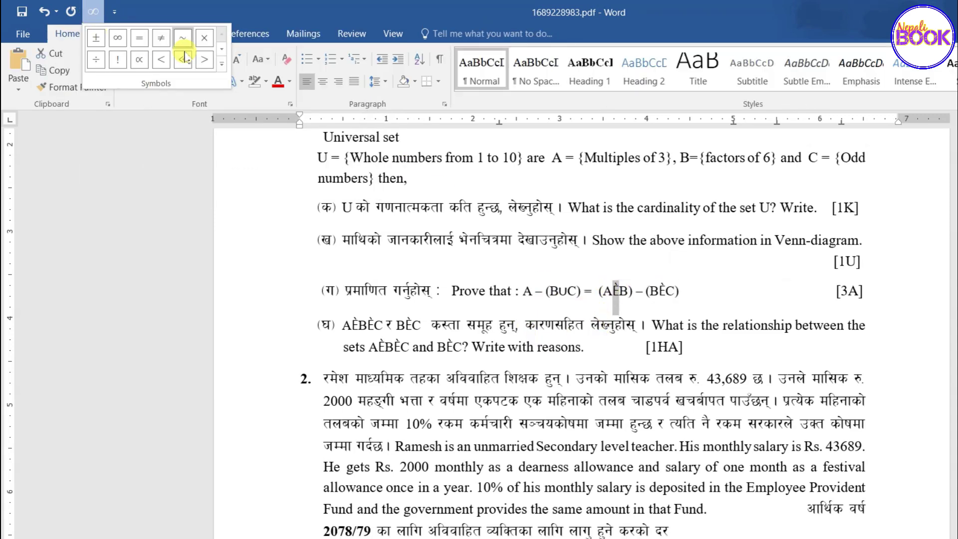
click(222, 64)
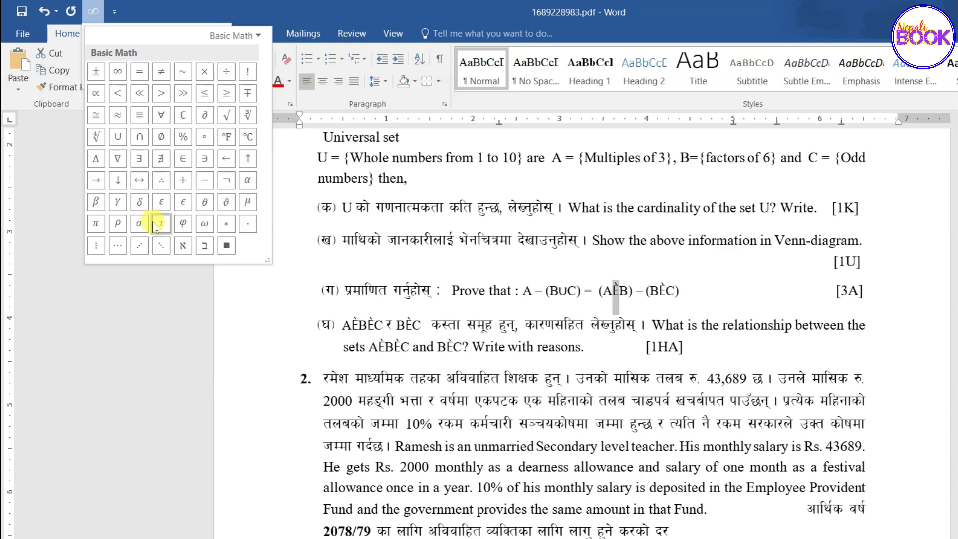
click(120, 144)
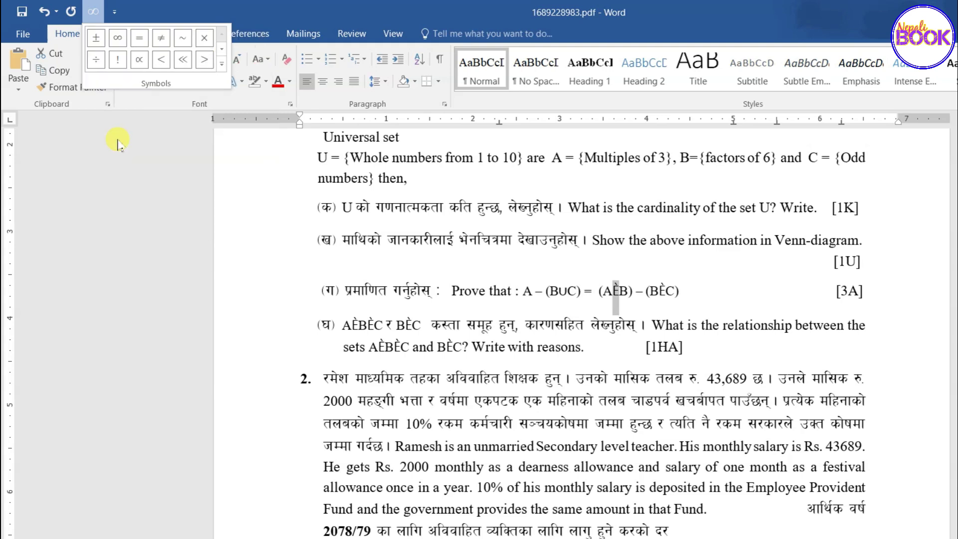
click(620, 299)
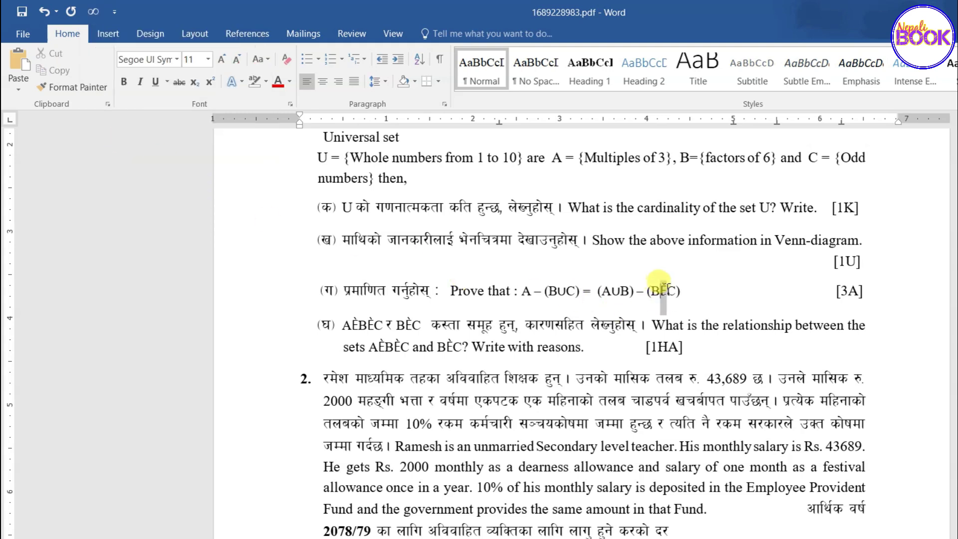
click(93, 20)
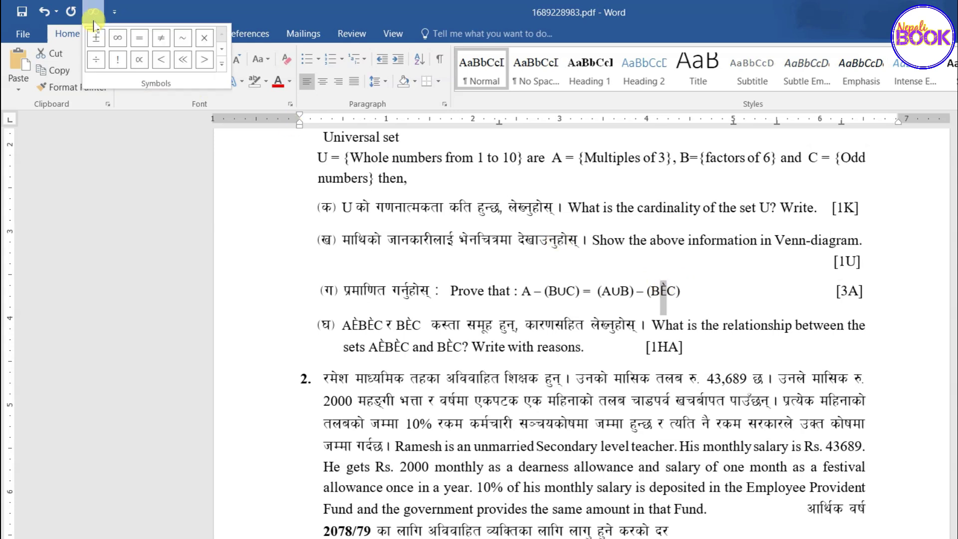
click(221, 63)
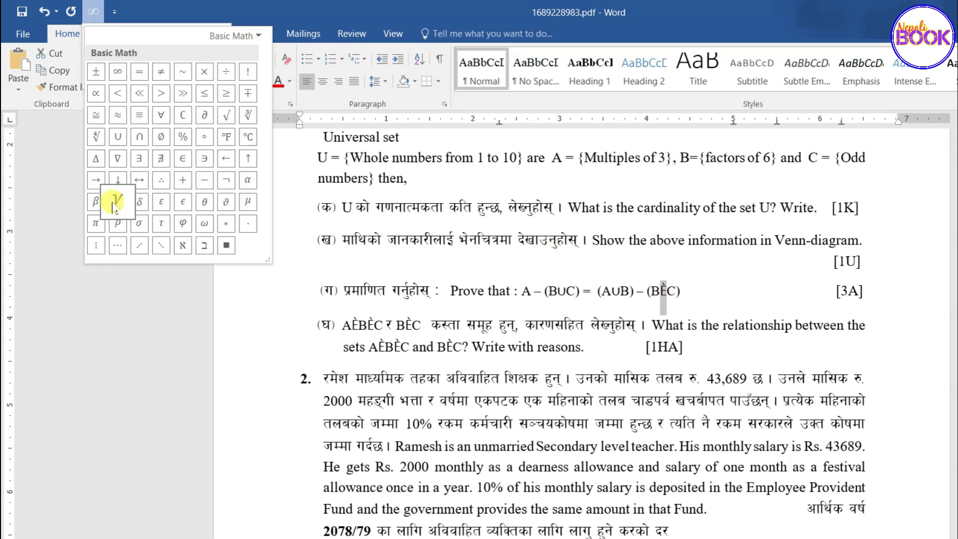
click(117, 136)
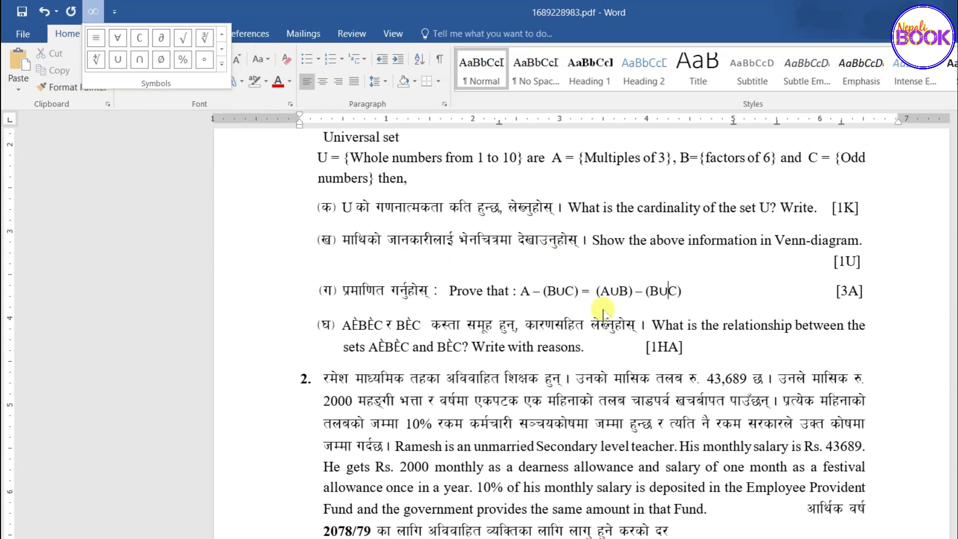
scroll(598, 344, down, 3)
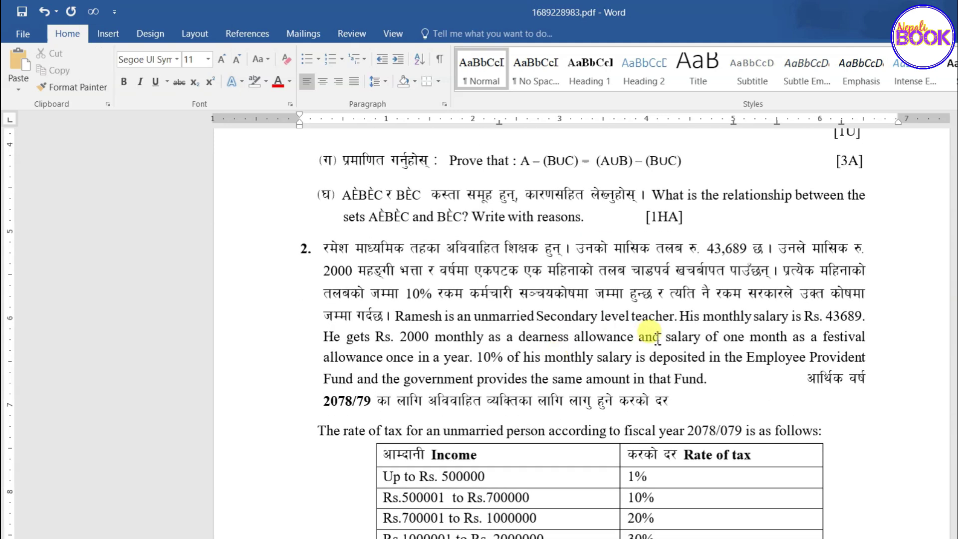
scroll(649, 336, down, 2)
scroll(491, 311, down, 2)
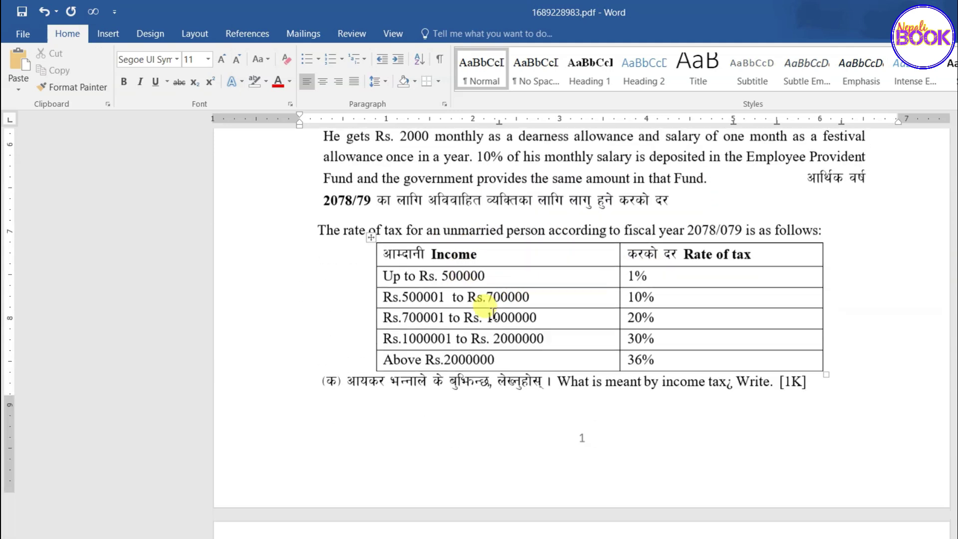
scroll(491, 312, down, 4)
scroll(491, 311, down, 2)
scroll(491, 312, down, 4)
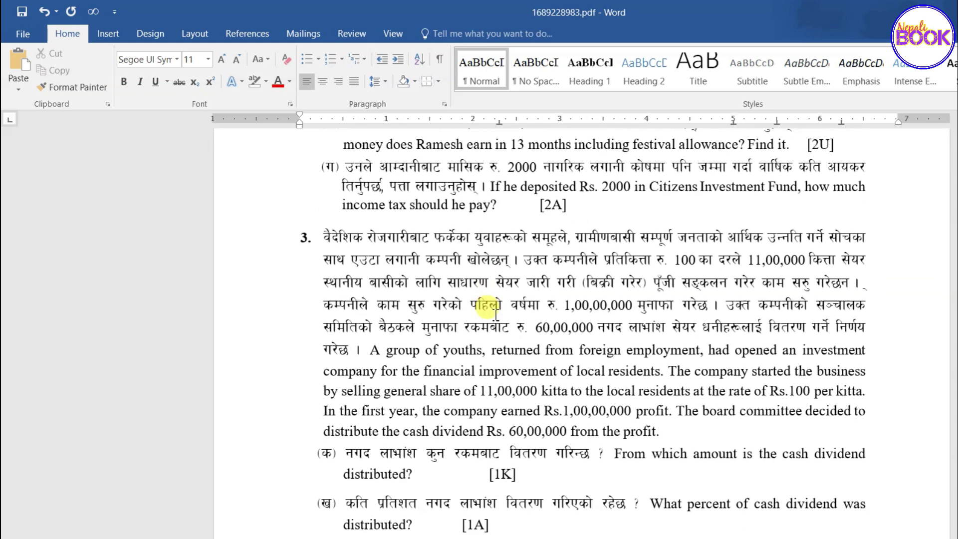
scroll(524, 312, down, 3)
scroll(559, 305, down, 1)
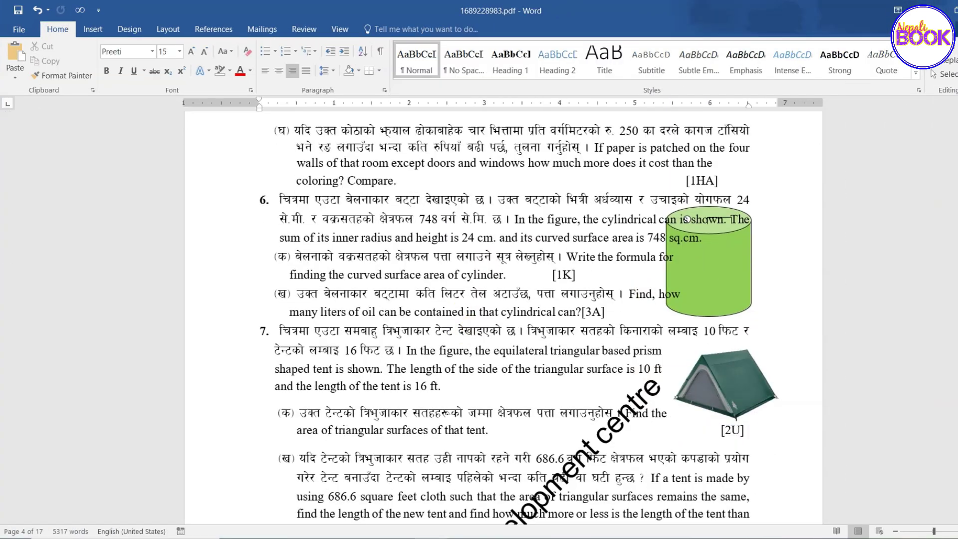
click(714, 286)
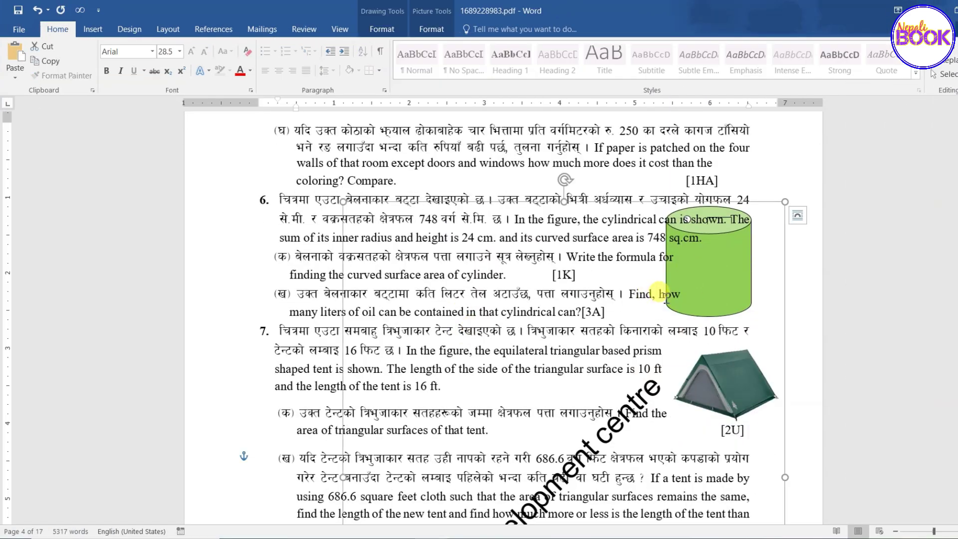
scroll(668, 325, down, 1)
scroll(659, 309, down, 2)
scroll(643, 299, down, 2)
scroll(632, 279, down, 2)
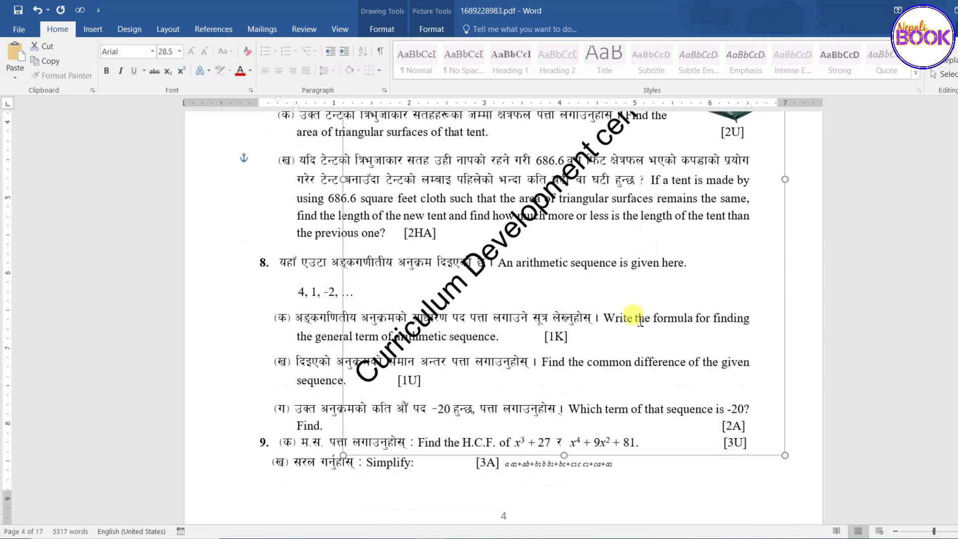
scroll(626, 250, up, 5)
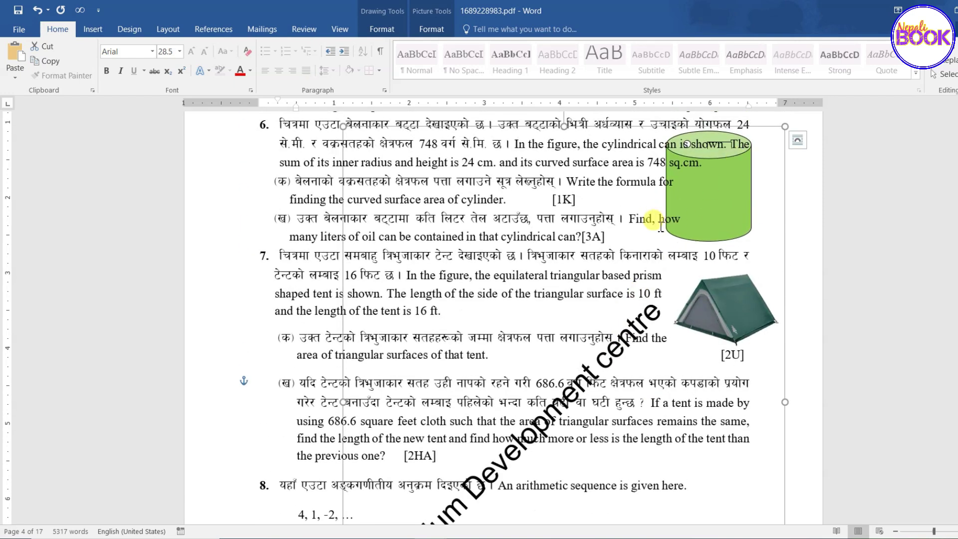
scroll(549, 225, up, 2)
scroll(588, 339, down, 2)
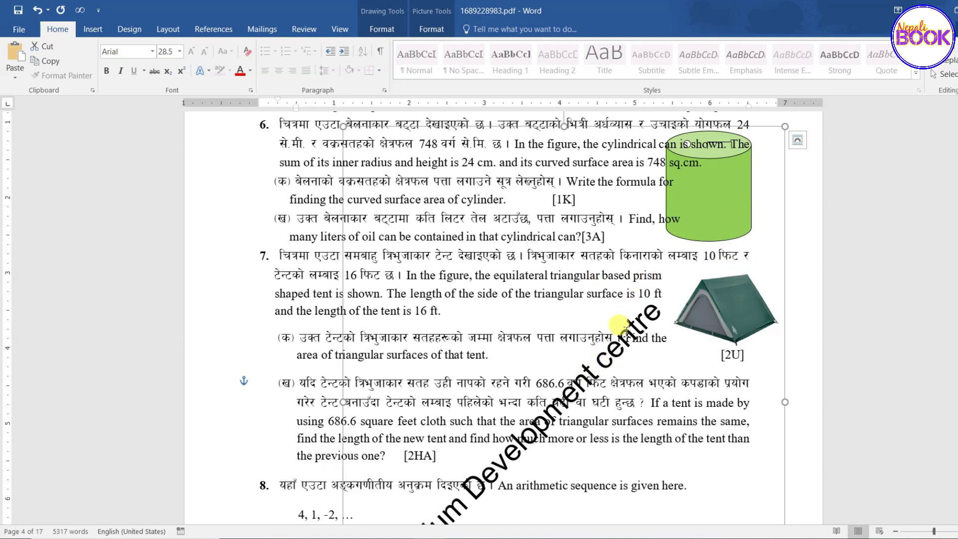
scroll(611, 329, up, 2)
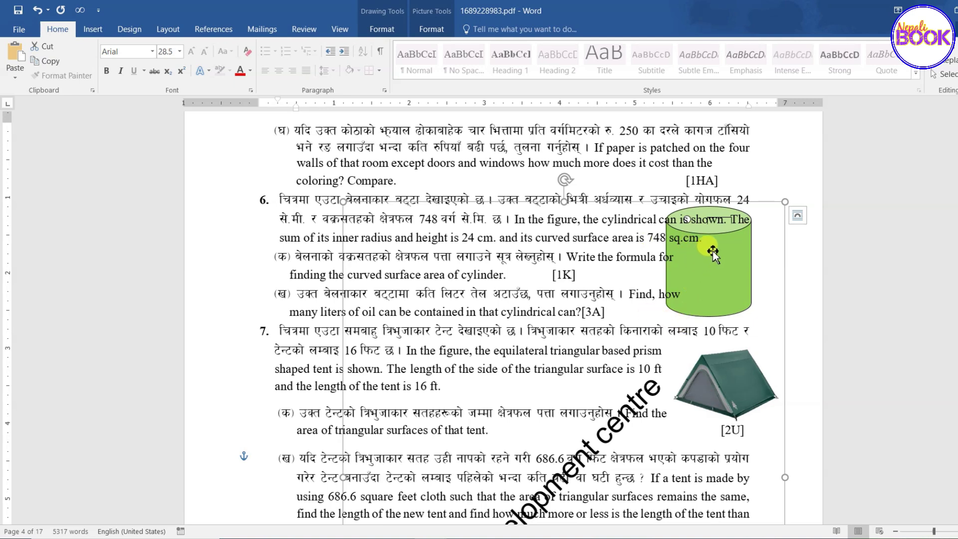
click(728, 373)
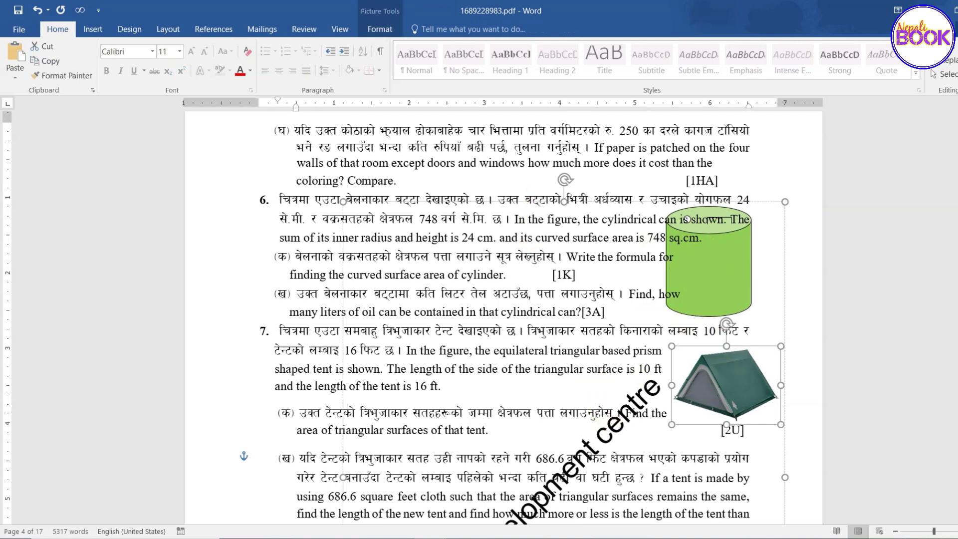
click(537, 199)
scroll(561, 299, down, 4)
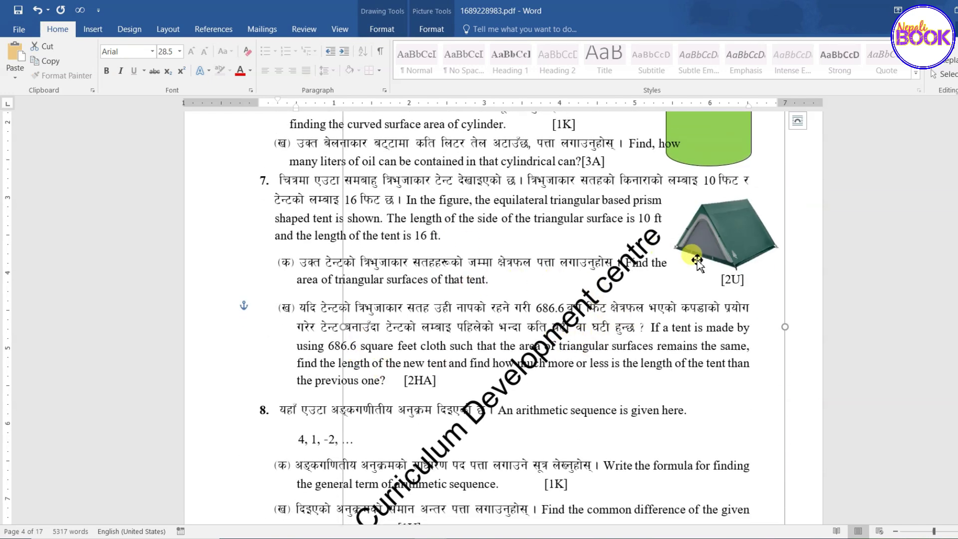
scroll(693, 260, up, 2)
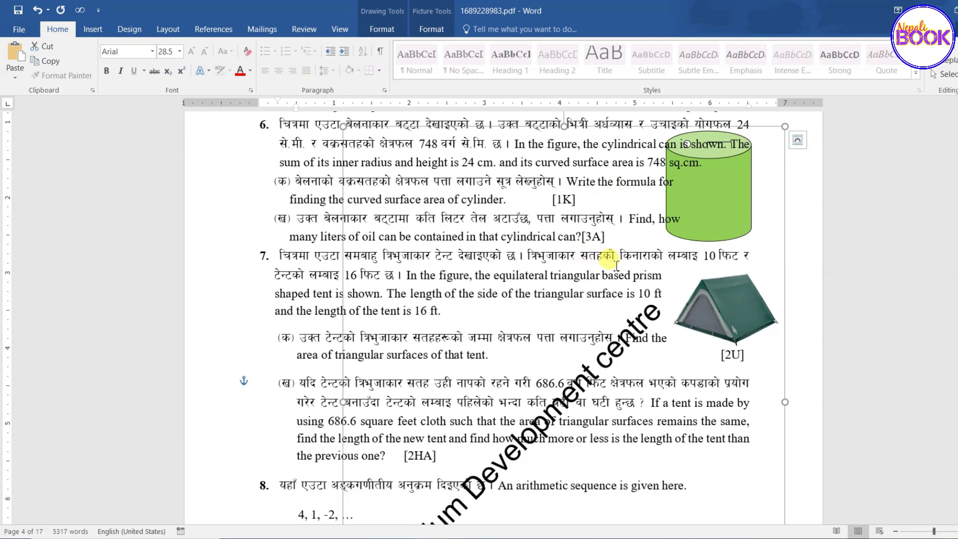
scroll(623, 253, up, 3)
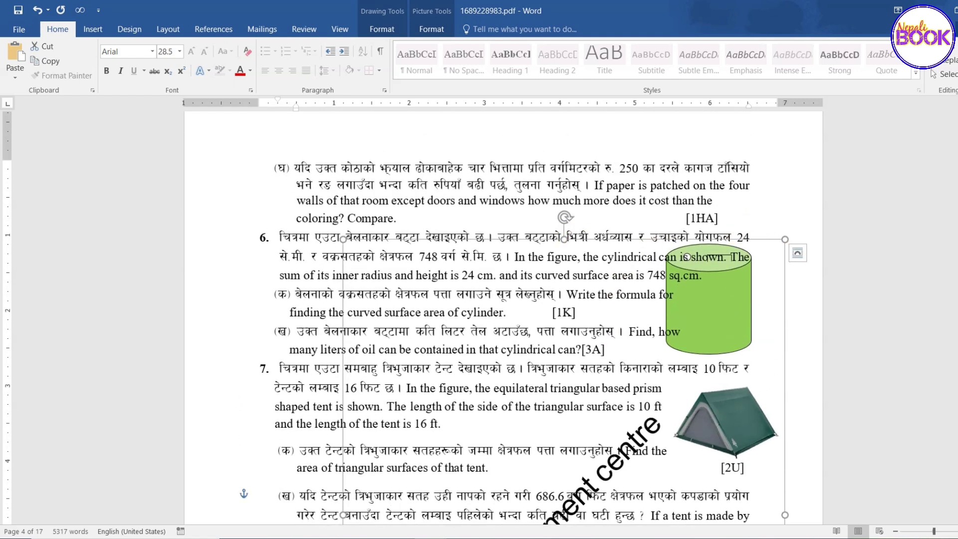
Use Group > Ungroup on page 4's grouped cylinder, tent and watermark, then deselect them
right_click(577, 239)
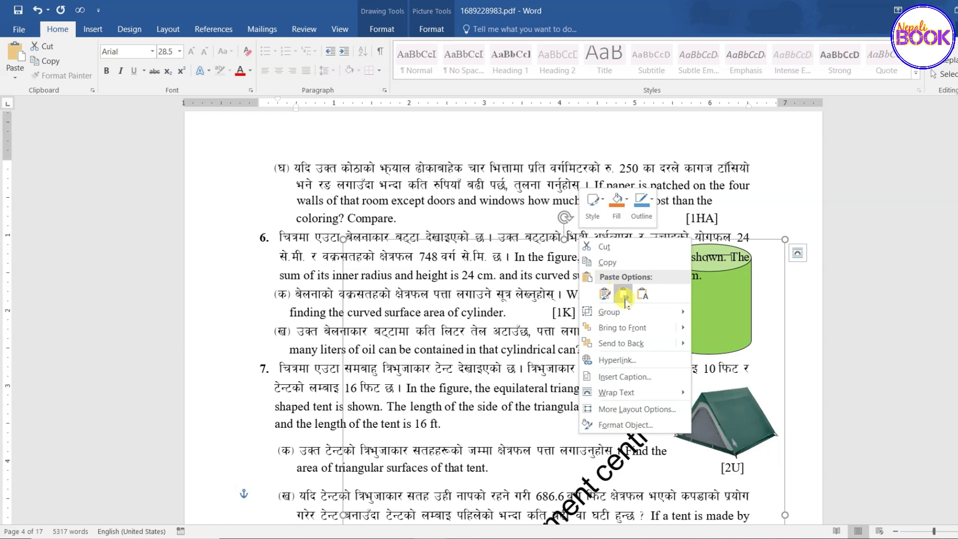
mouse_move(609, 312)
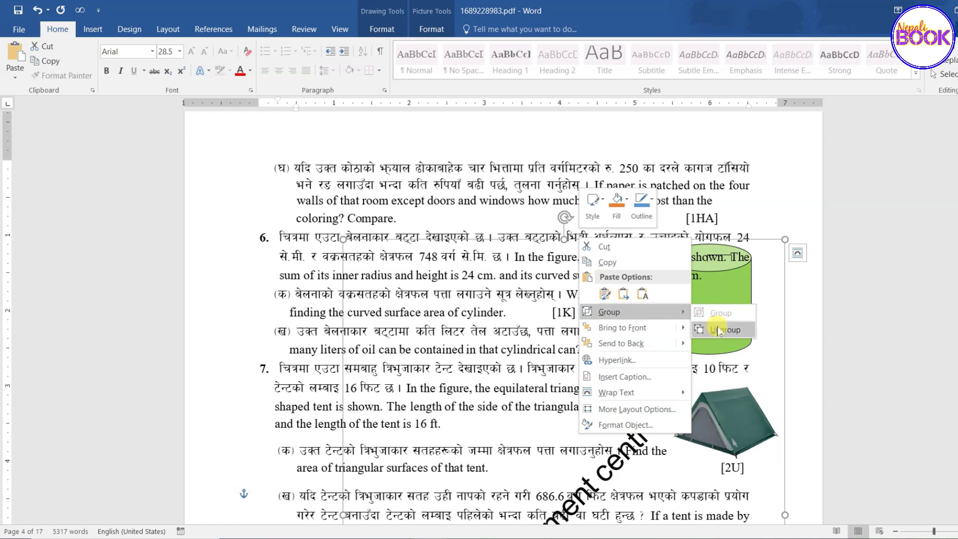
click(719, 331)
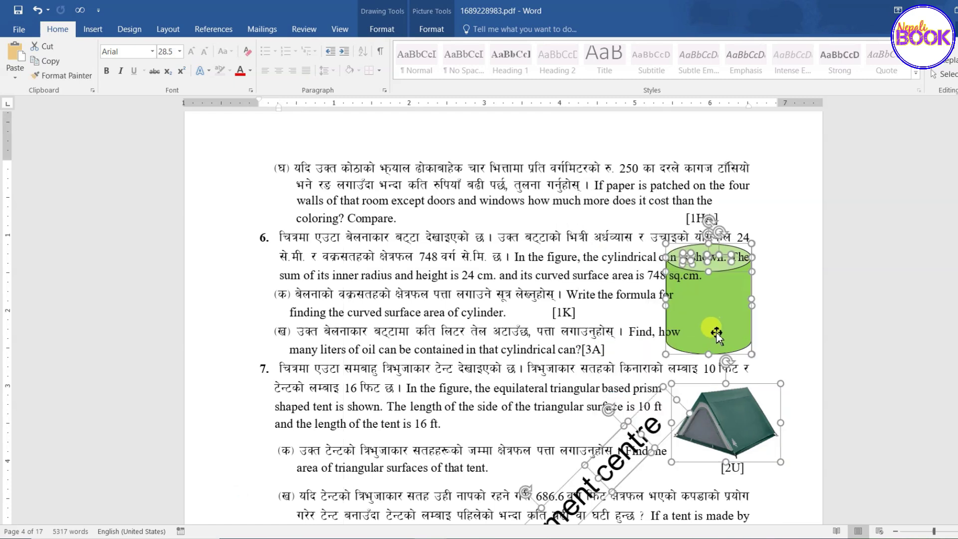
scroll(652, 333, down, 4)
scroll(648, 279, down, 1)
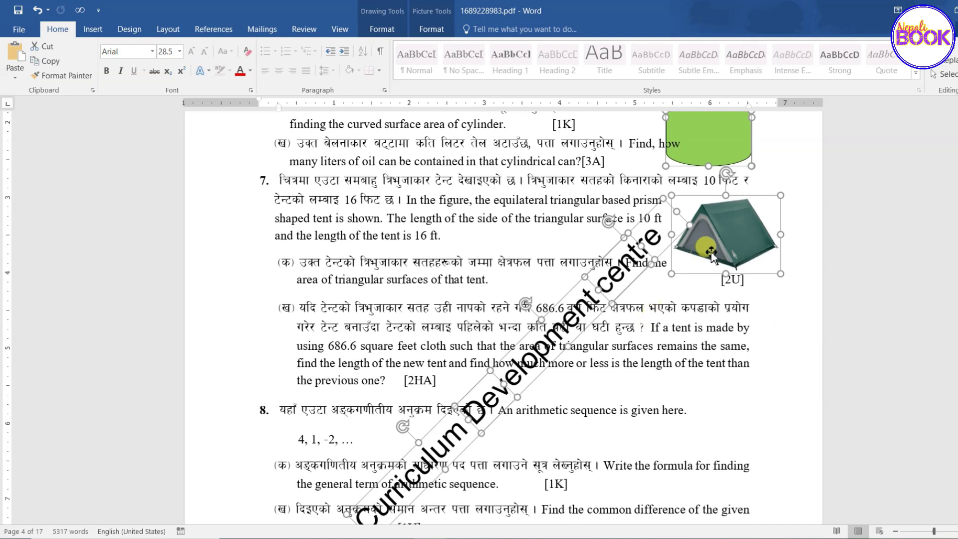
scroll(648, 263, up, 3)
scroll(610, 289, down, 1)
scroll(524, 352, down, 3)
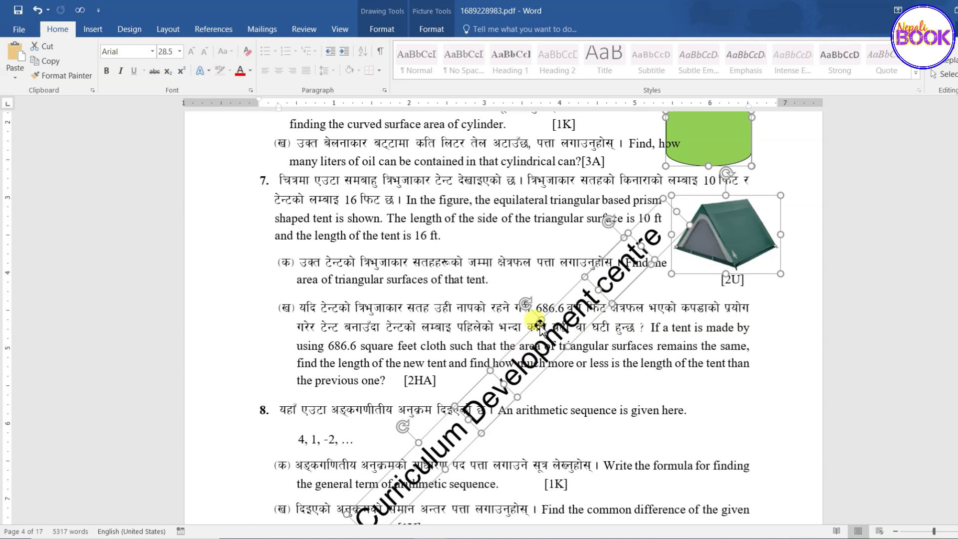
click(660, 325)
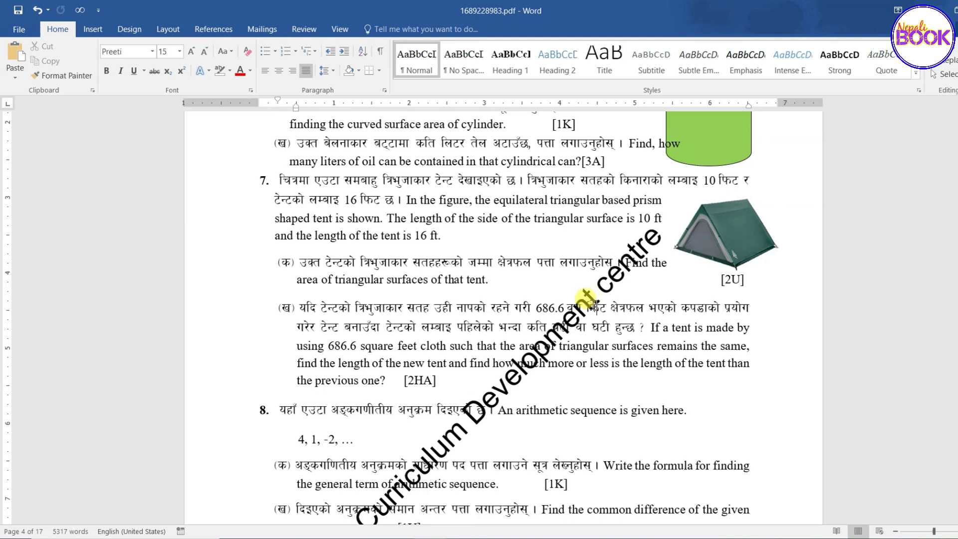
With Select Objects, box-select the Curriculum WordArt over questions 7 and 8 and delete it
scroll(499, 280, down, 3)
click(944, 73)
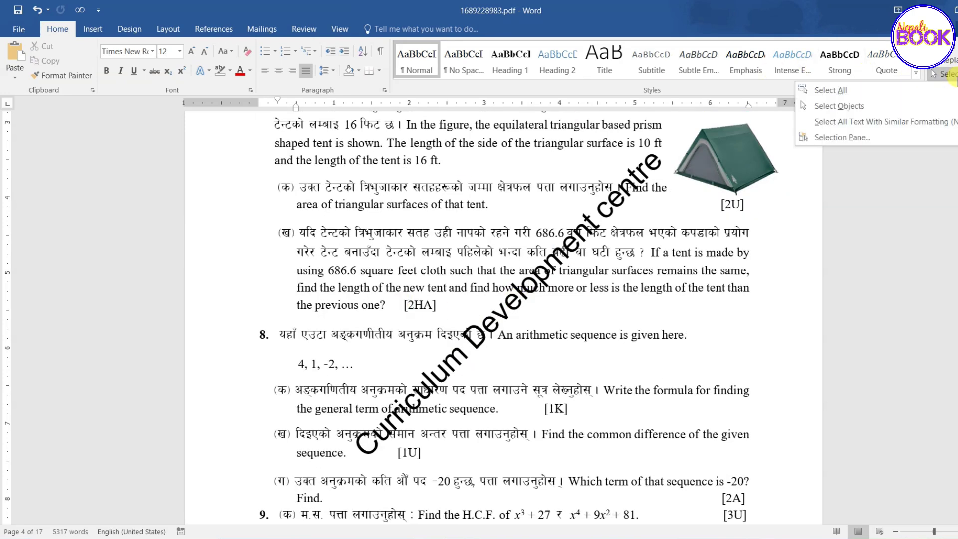
click(898, 106)
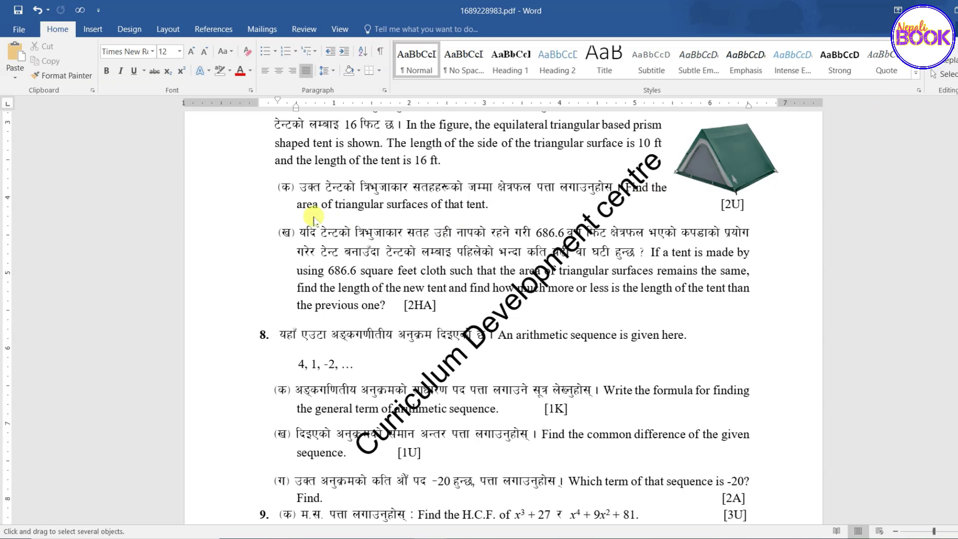
drag(263, 173, 630, 482)
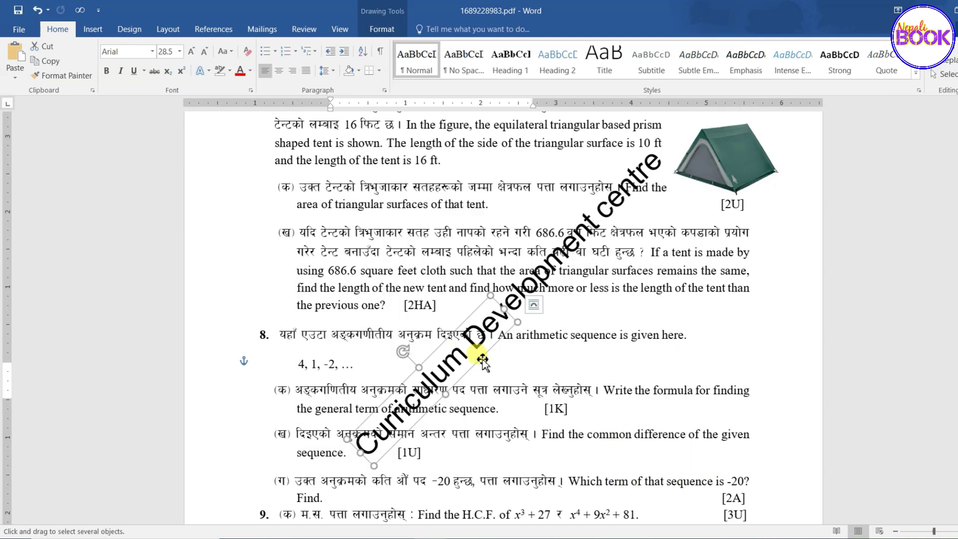
key(Delete)
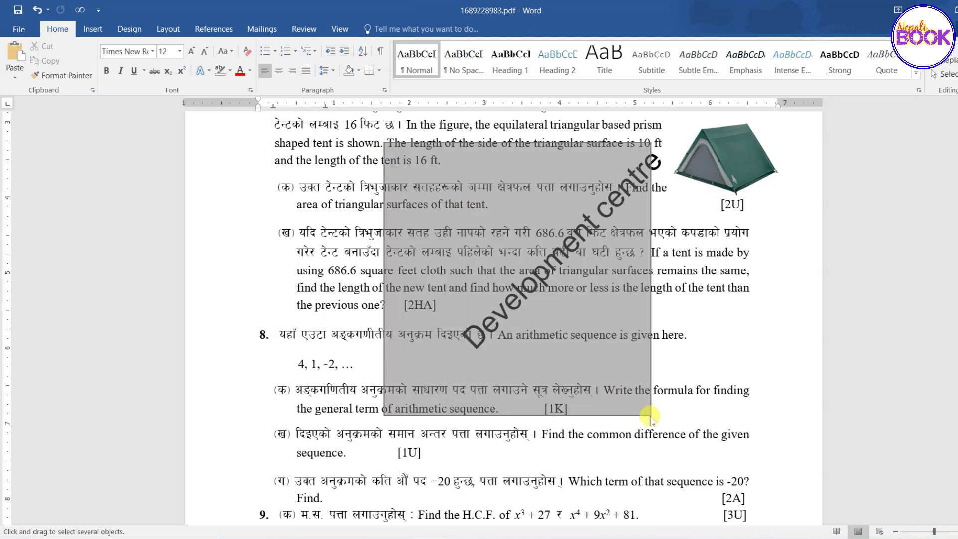
drag(387, 146, 651, 414)
scroll(406, 251, down, 5)
scroll(409, 252, down, 3)
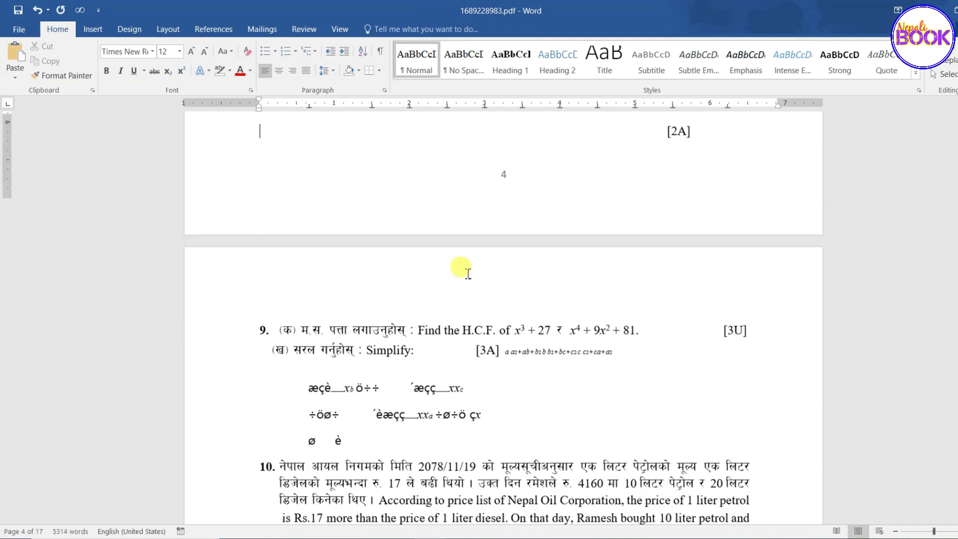
Move the formula after [3A] to its own line and delete the garbled Simplify equation block
click(508, 316)
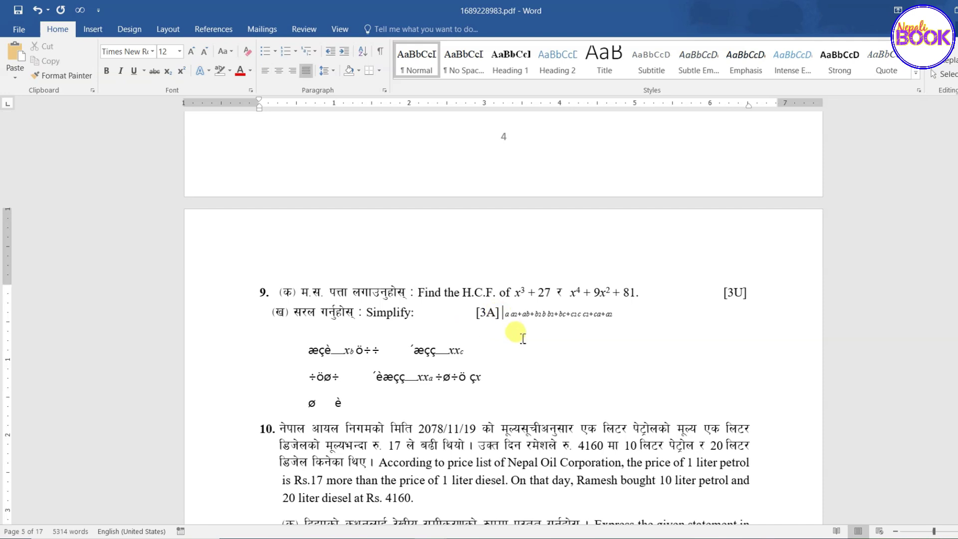
key(Return)
click(275, 349)
drag(259, 348, 492, 436)
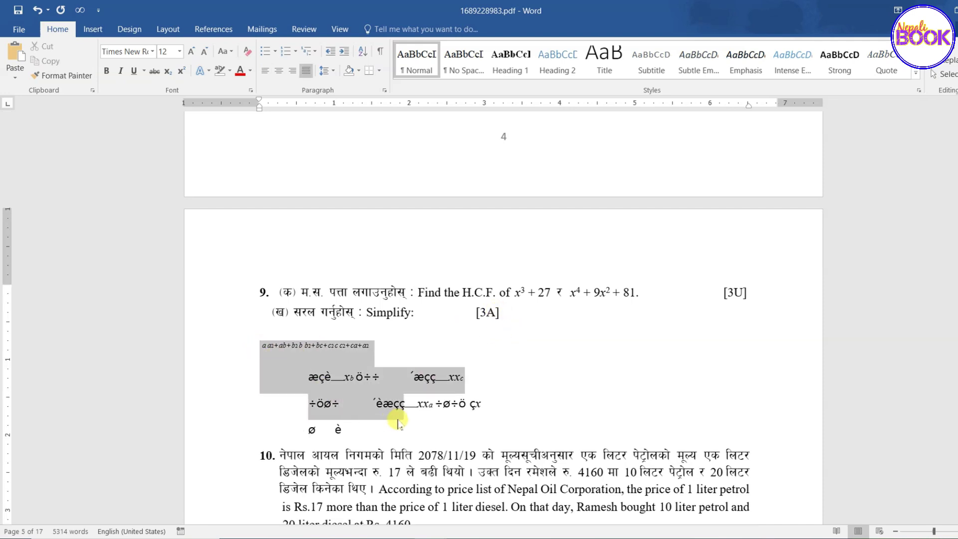
drag(462, 445, 464, 444)
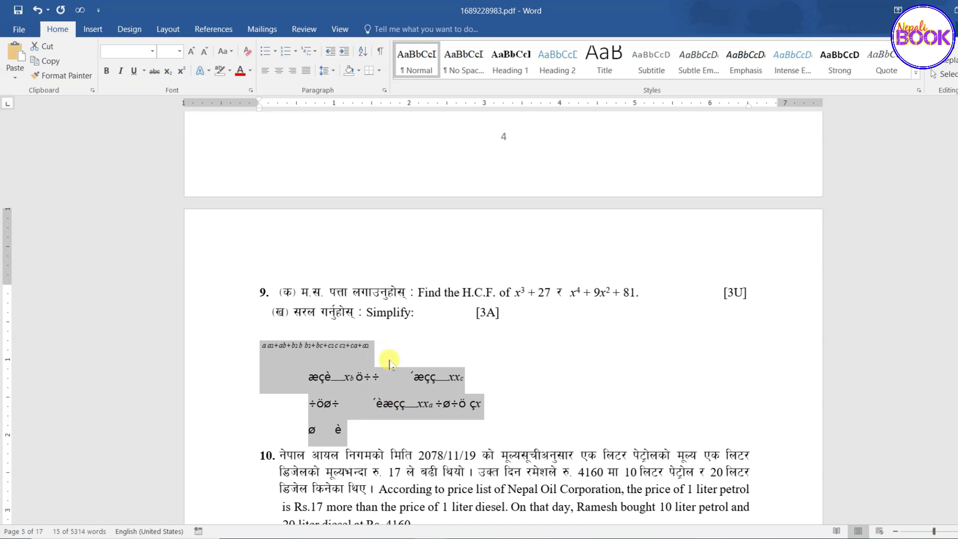
scroll(391, 366, down, 1)
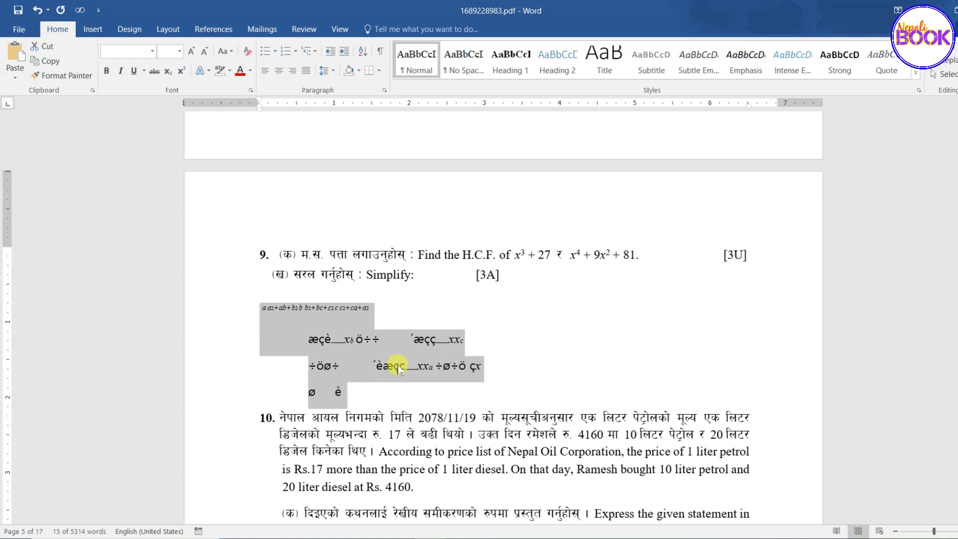
key(Delete)
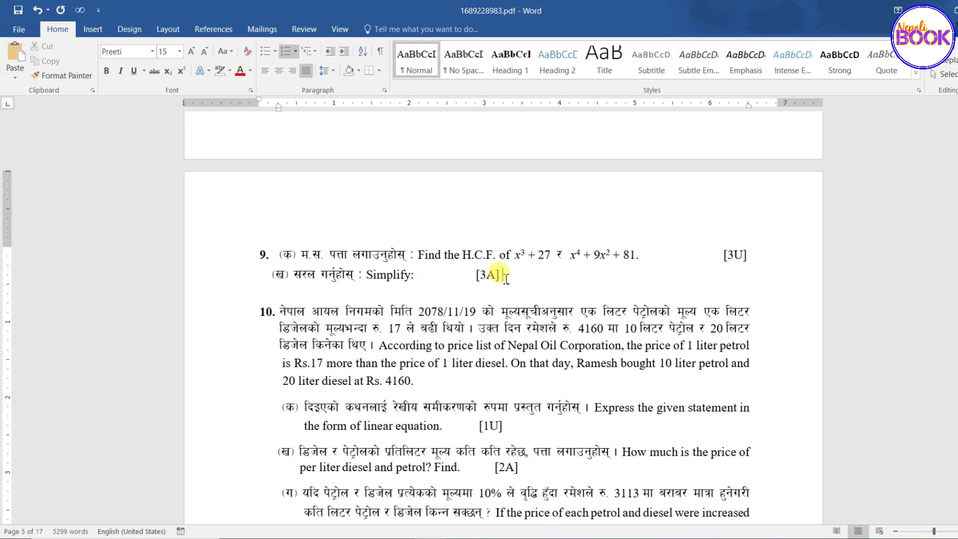
Add an empty line below the Simplify line and switch to the Downloads folder
click(501, 275)
key(Return)
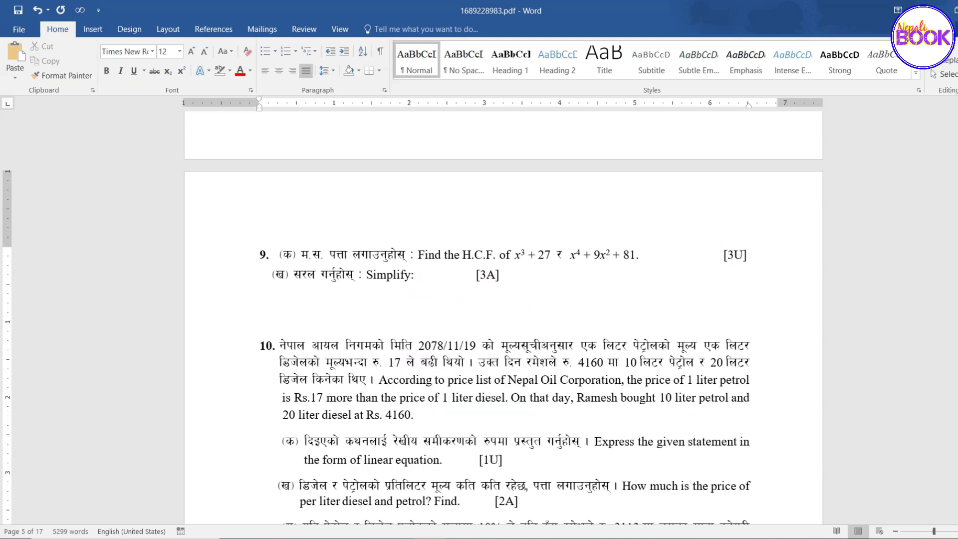
key(alt+Tab)
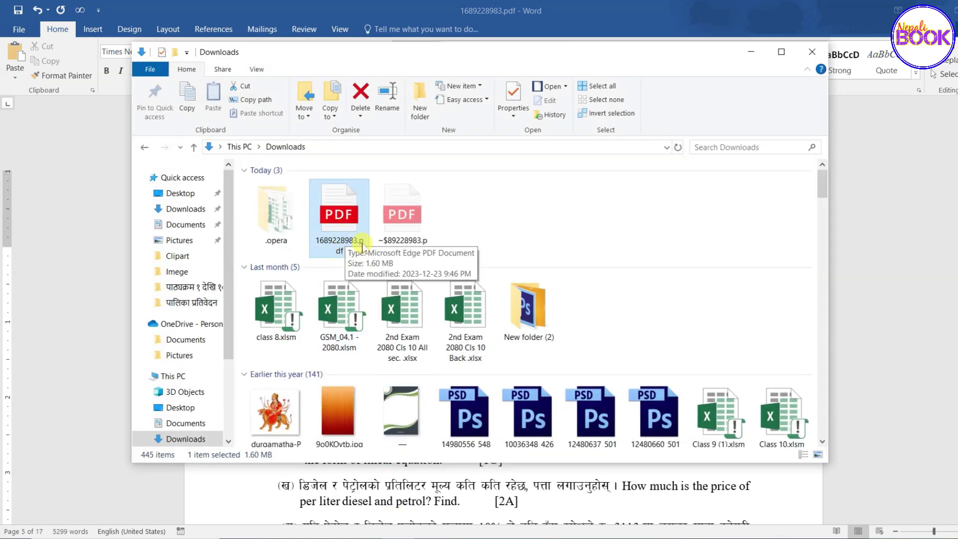
Open 1689228983.pdf in Edge and scroll to question 9's Simplify expression on page 5
double_click(341, 228)
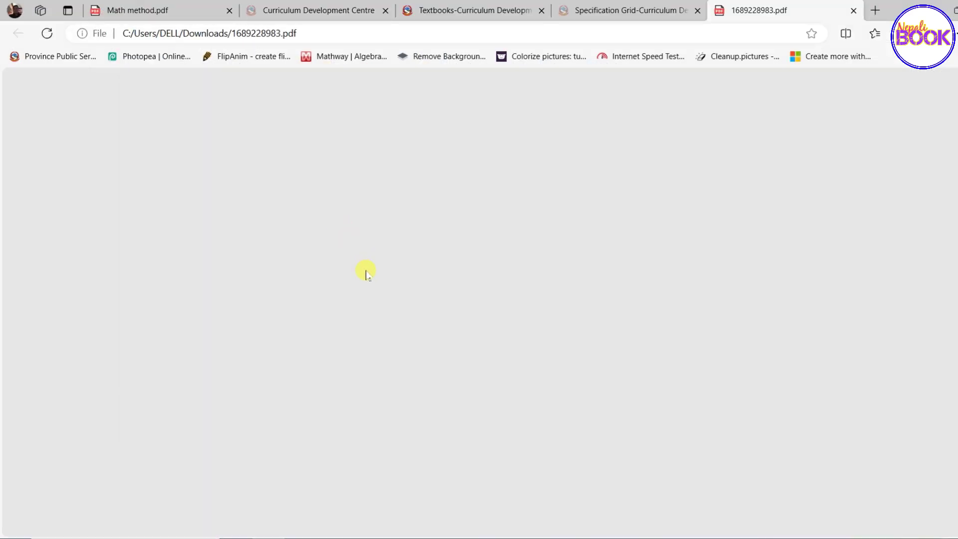
scroll(369, 272, down, 5)
scroll(376, 273, down, 5)
scroll(377, 273, down, 5)
scroll(377, 273, down, 5)
scroll(377, 274, down, 5)
scroll(377, 274, down, 5)
scroll(378, 273, down, 5)
scroll(377, 273, down, 5)
scroll(377, 274, down, 5)
scroll(377, 272, down, 5)
scroll(378, 272, up, 4)
ctrl+scroll(442, 272, up, 2)
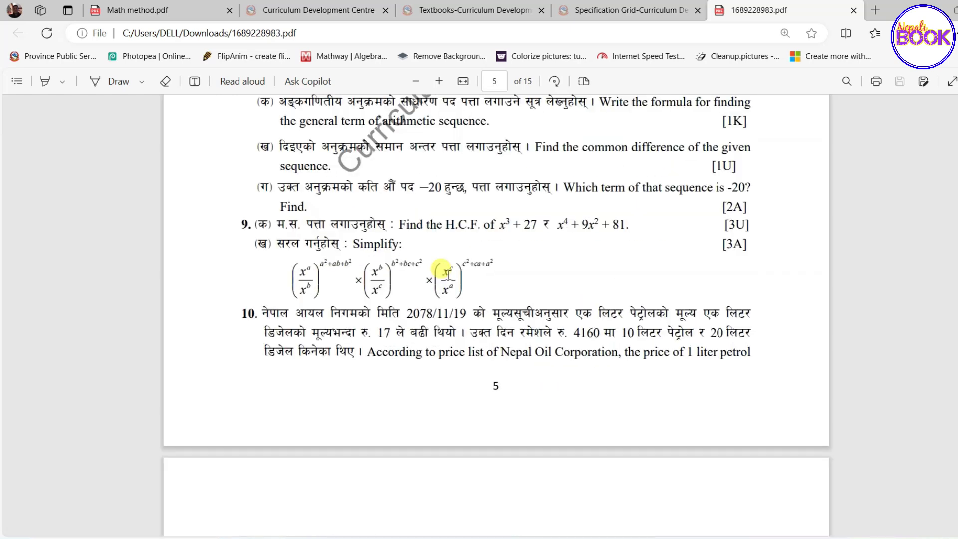
ctrl+scroll(434, 274, up, 1)
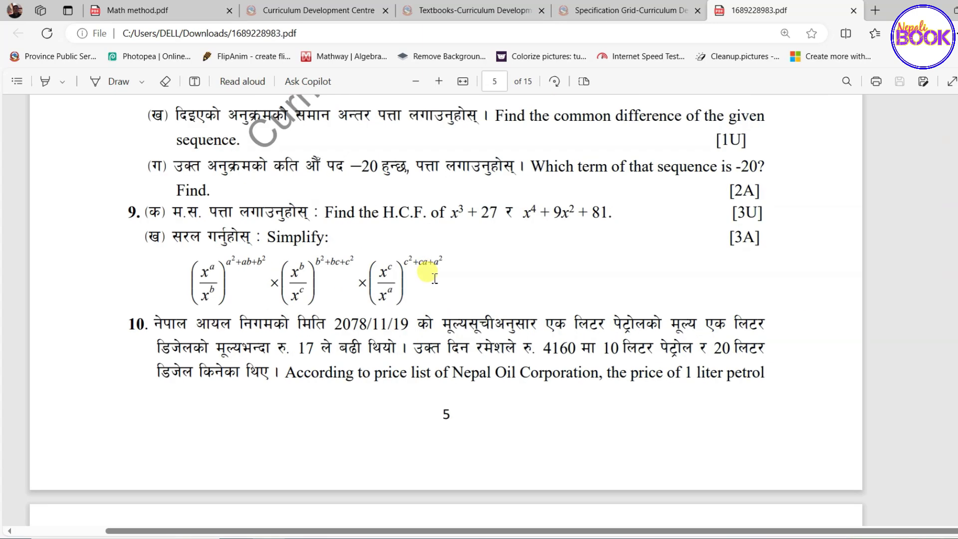
ctrl+scroll(449, 273, down, 2)
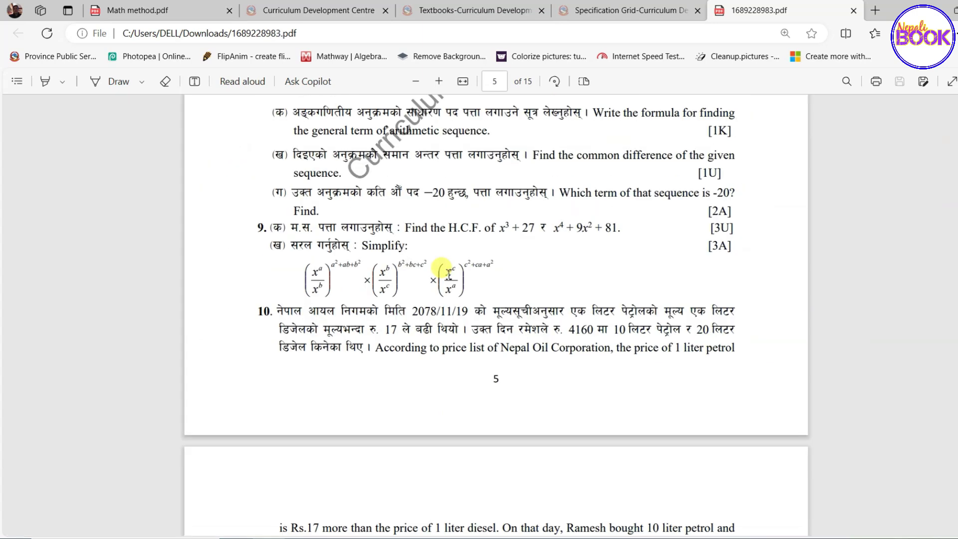
ctrl+scroll(449, 274, up, 2)
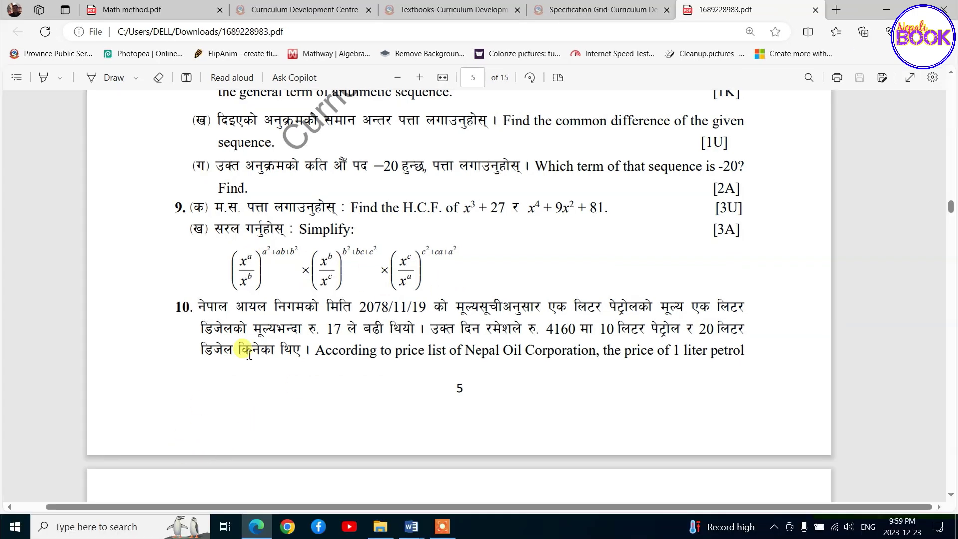
click(94, 528)
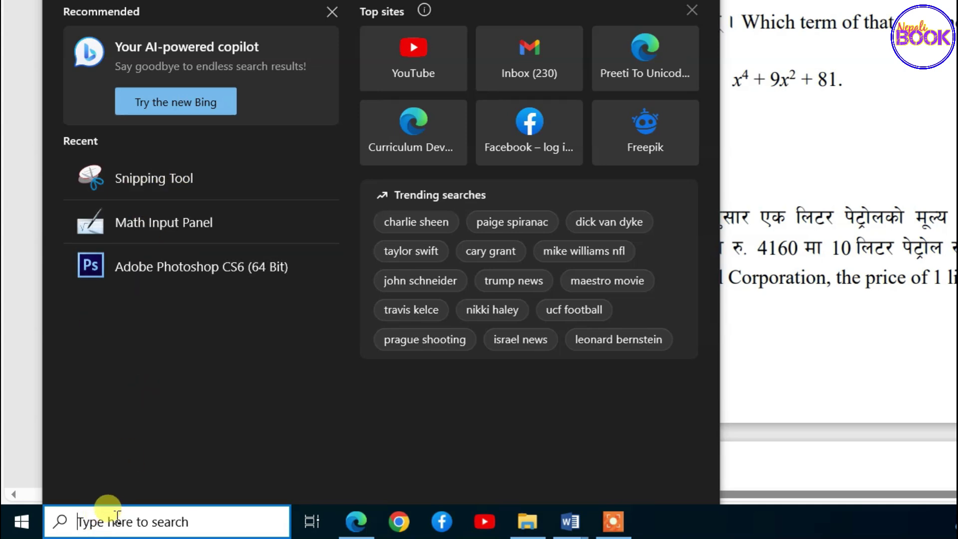
mouse_move(142, 278)
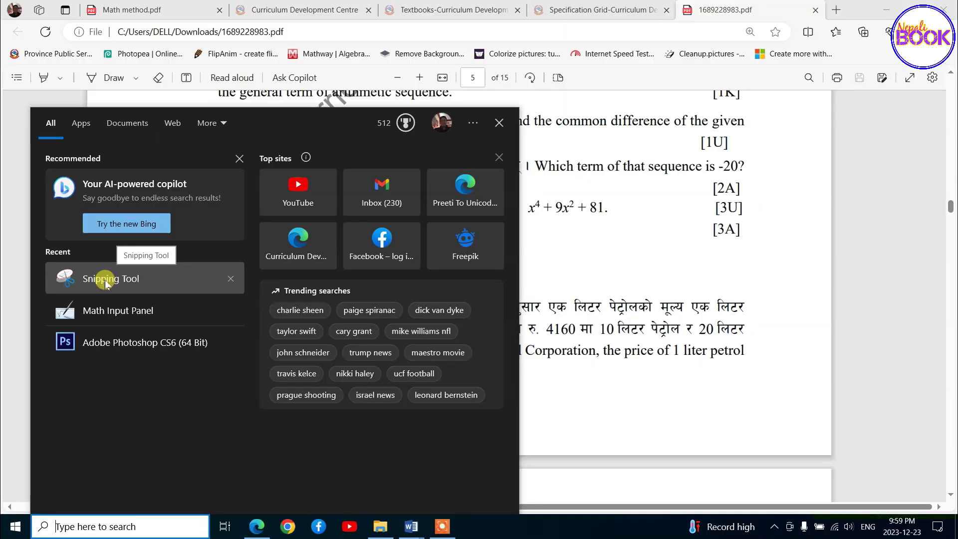
Snip the Simplify expression (xᵃ/xᵇ)^(a²+ab+b²)×… from the PDF with Snipping Tool, then return to Word
click(105, 282)
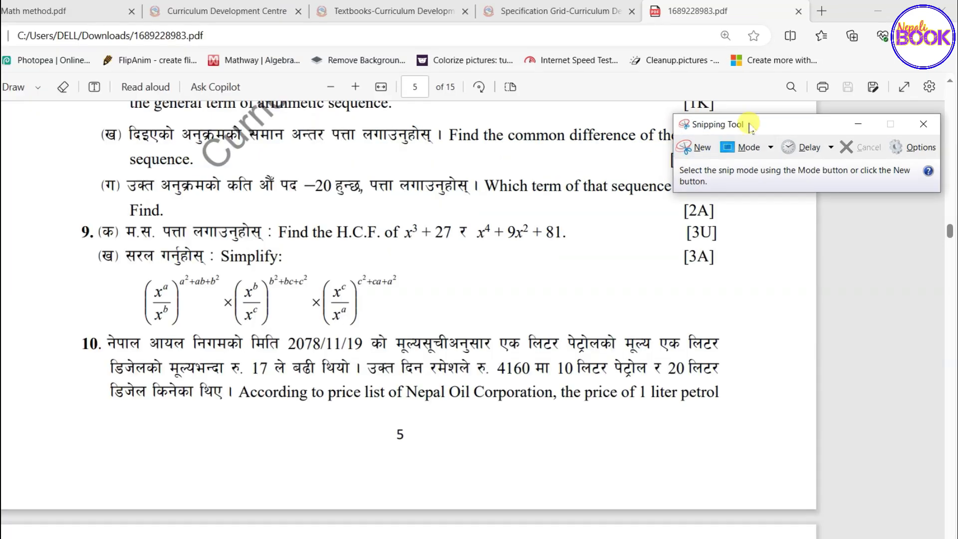
drag(828, 15, 658, 134)
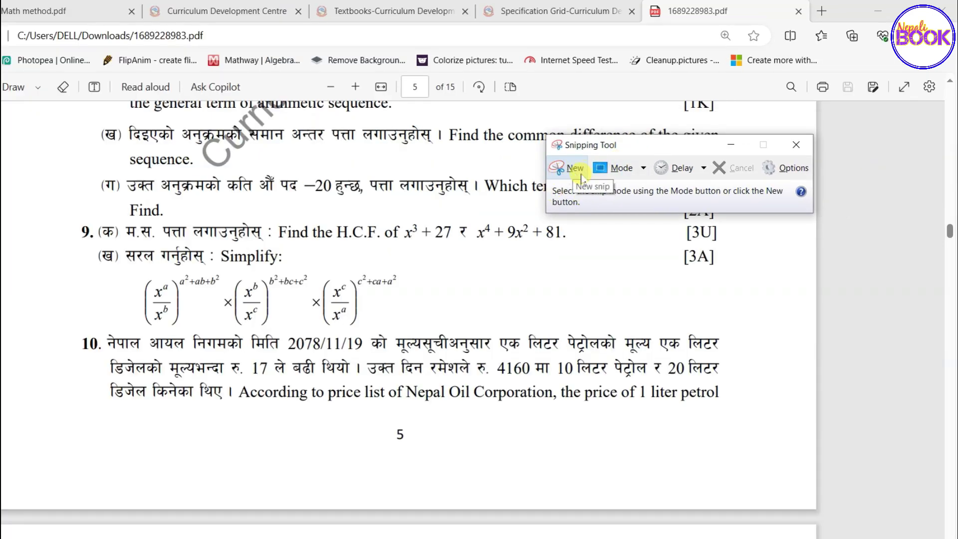
click(577, 172)
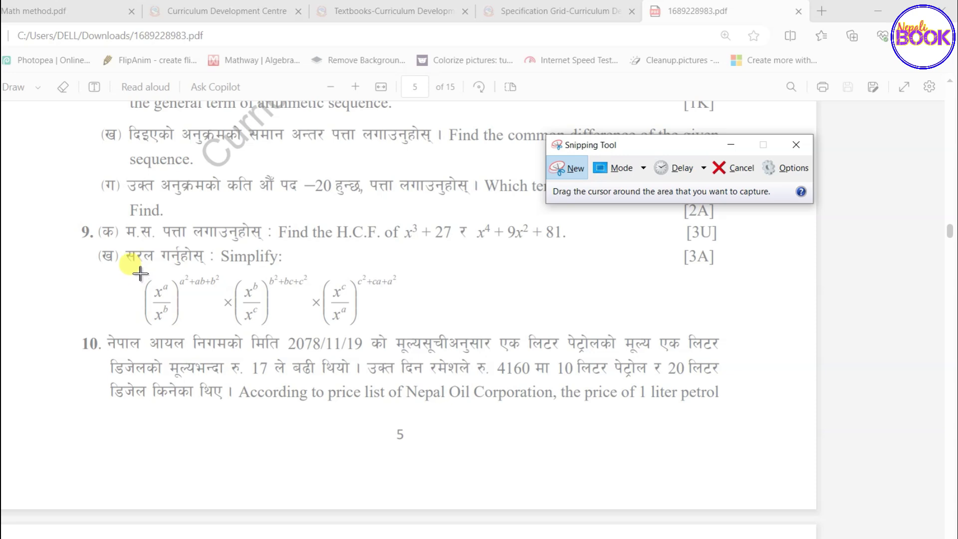
drag(140, 271, 380, 330)
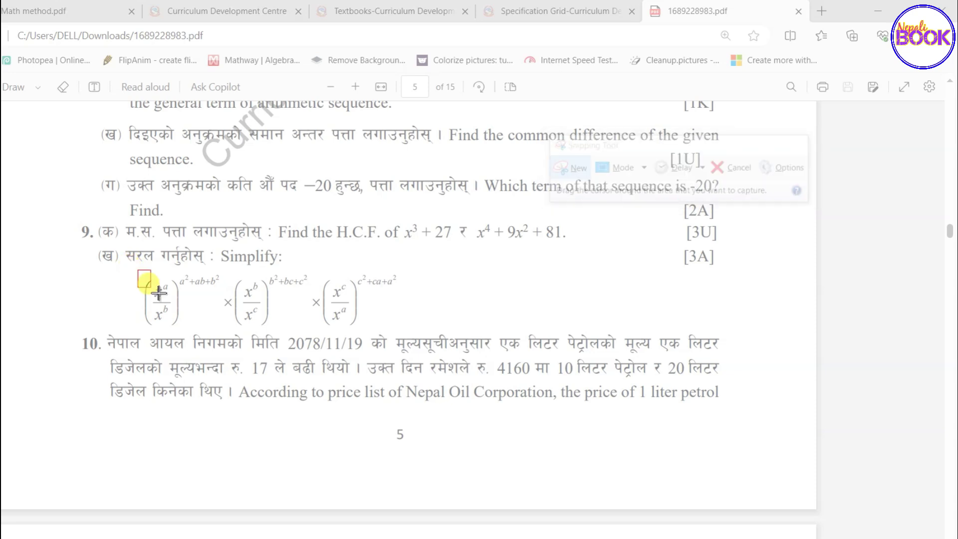
drag(380, 330, 403, 333)
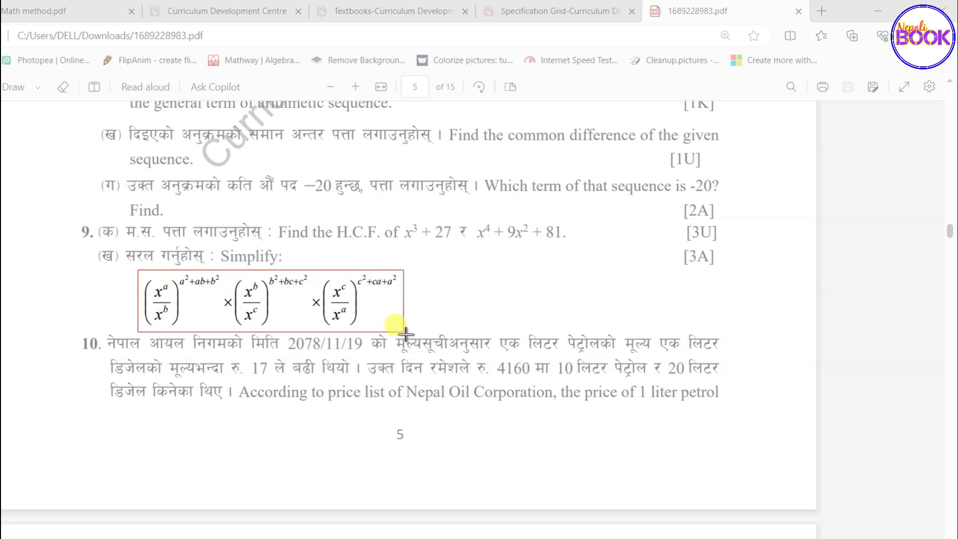
drag(405, 333, 406, 334)
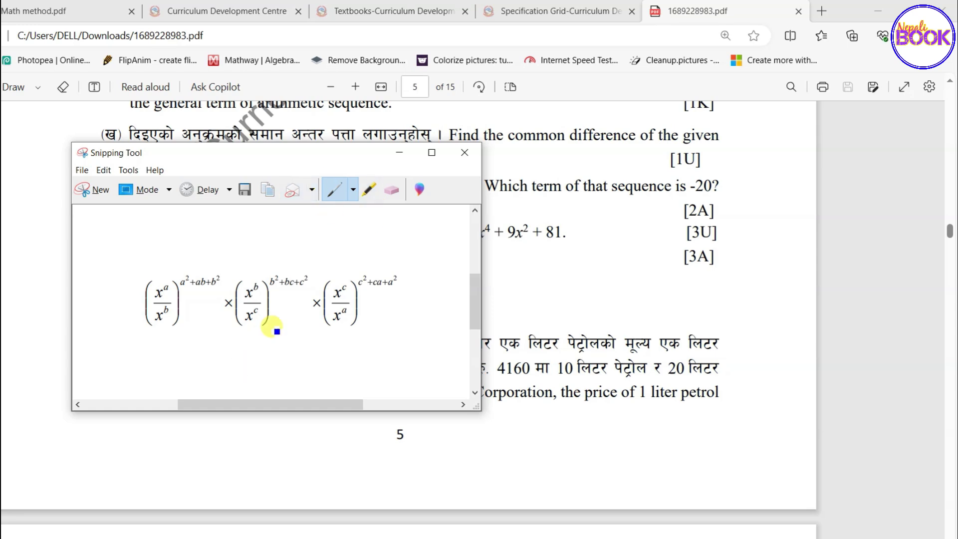
mouse_move(417, 532)
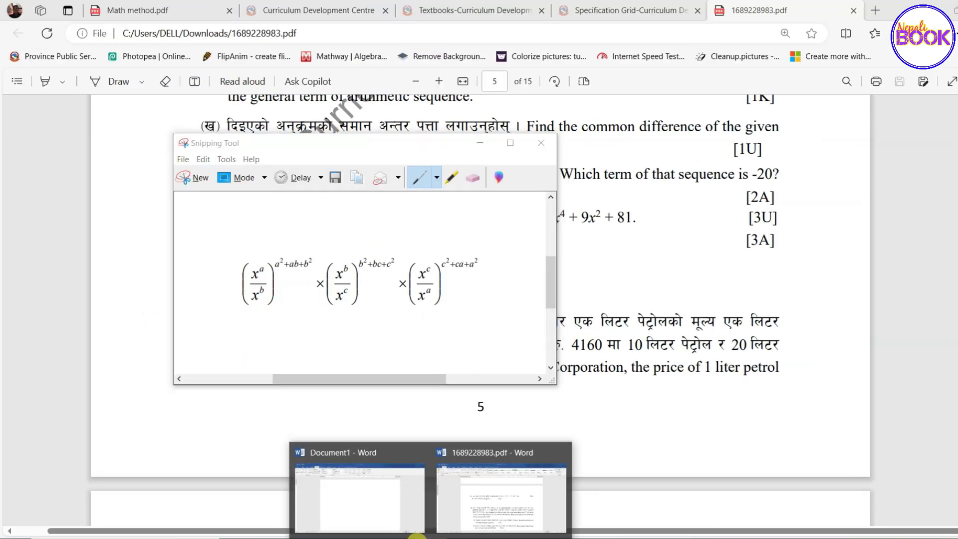
click(483, 513)
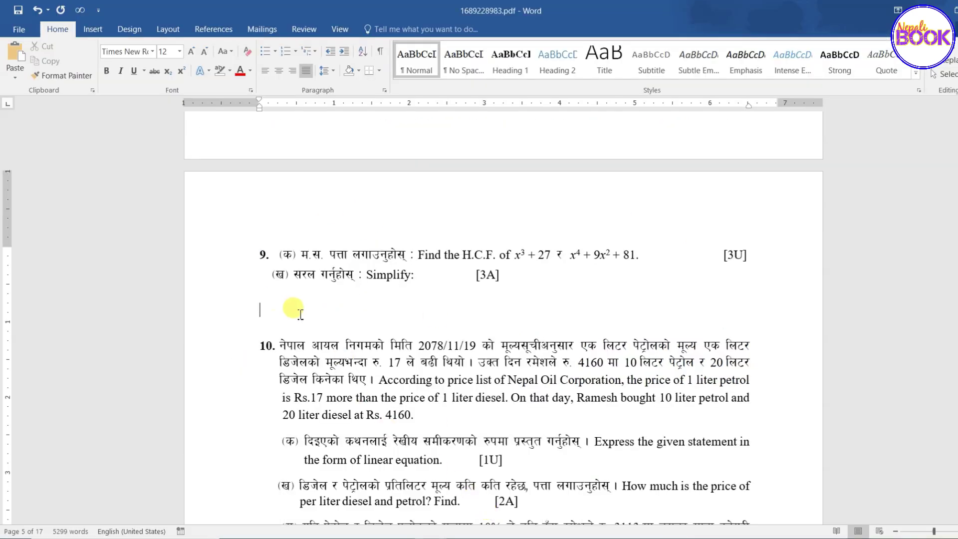
Paste the captured expression image below Simplify and set its wrapping to In Front of Text
click(281, 306)
key(ctrl+v)
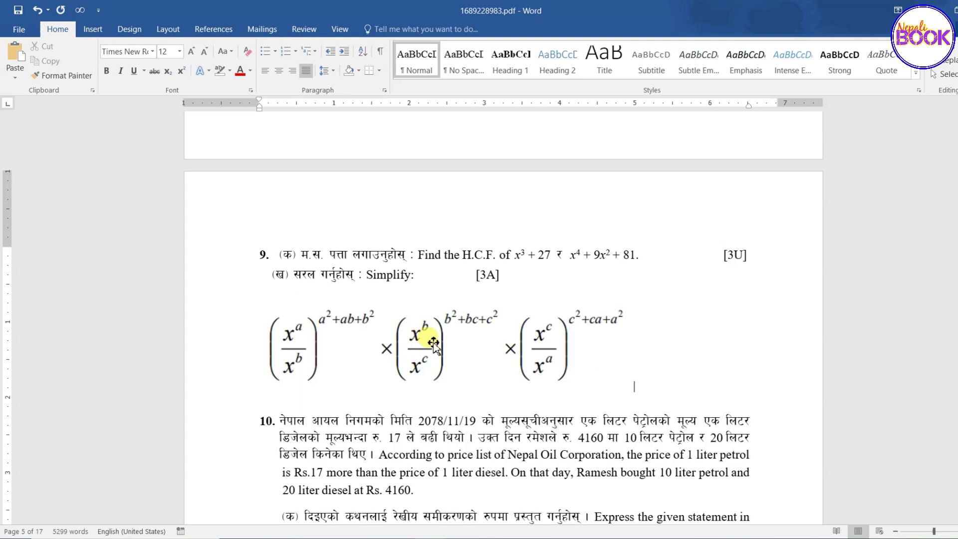
click(432, 343)
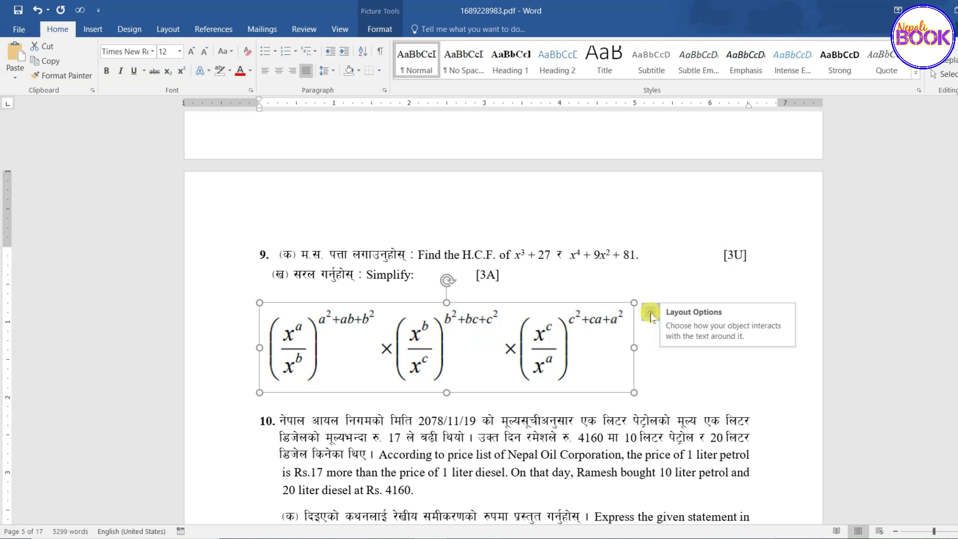
click(650, 314)
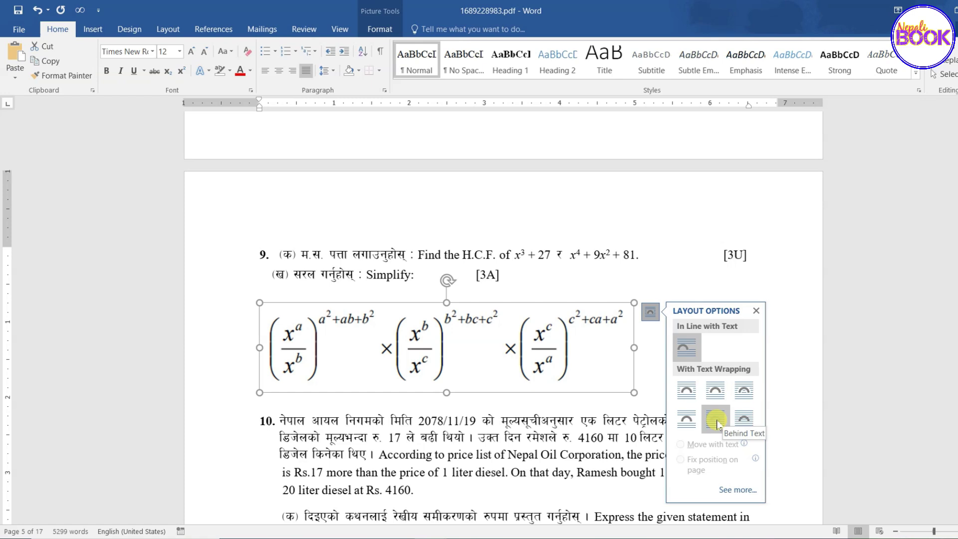
click(717, 423)
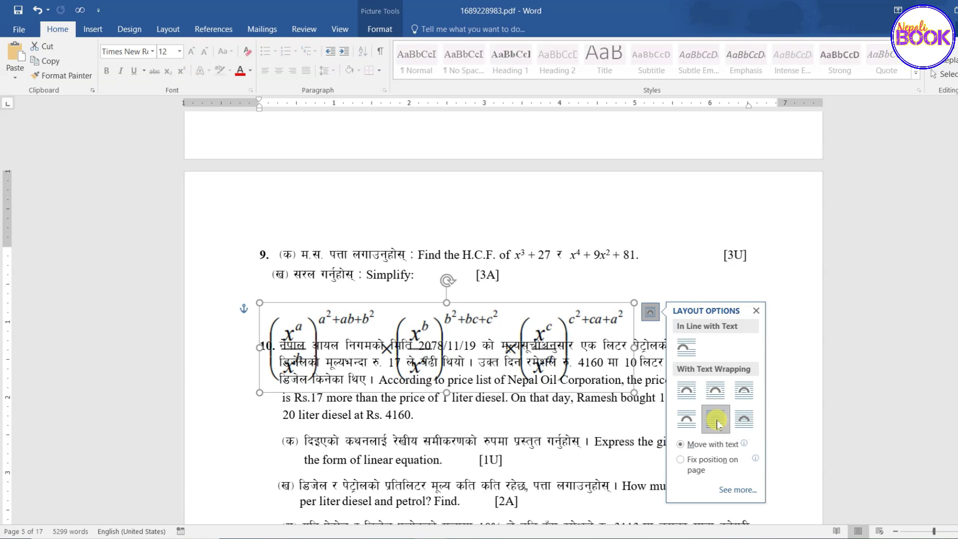
click(544, 293)
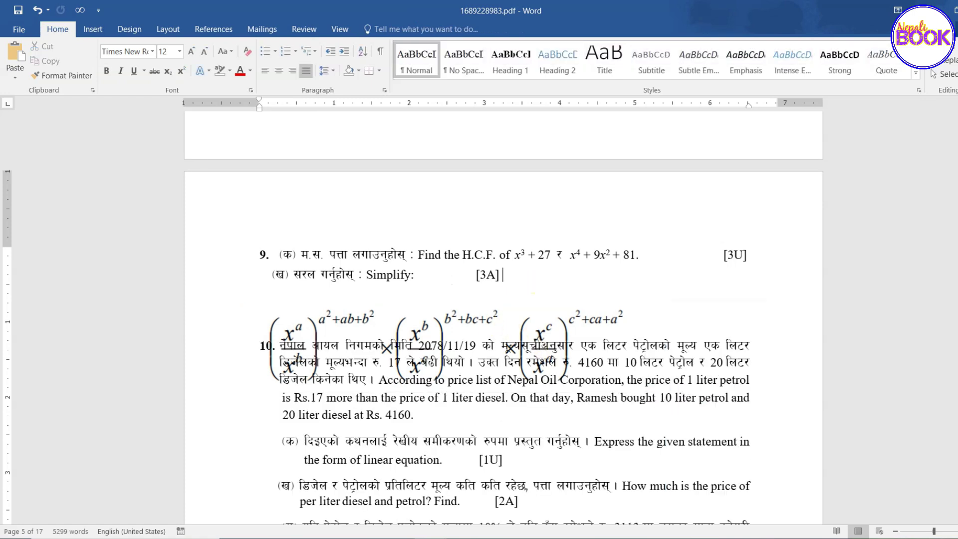
Add a blank line after [3A], then shrink the image to about half size and position it under Simplify
key(Return)
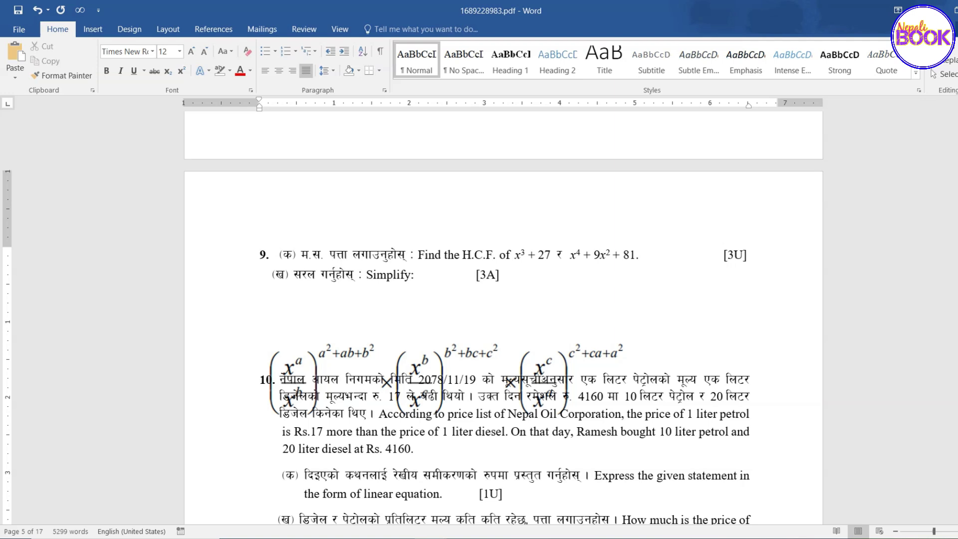
click(445, 351)
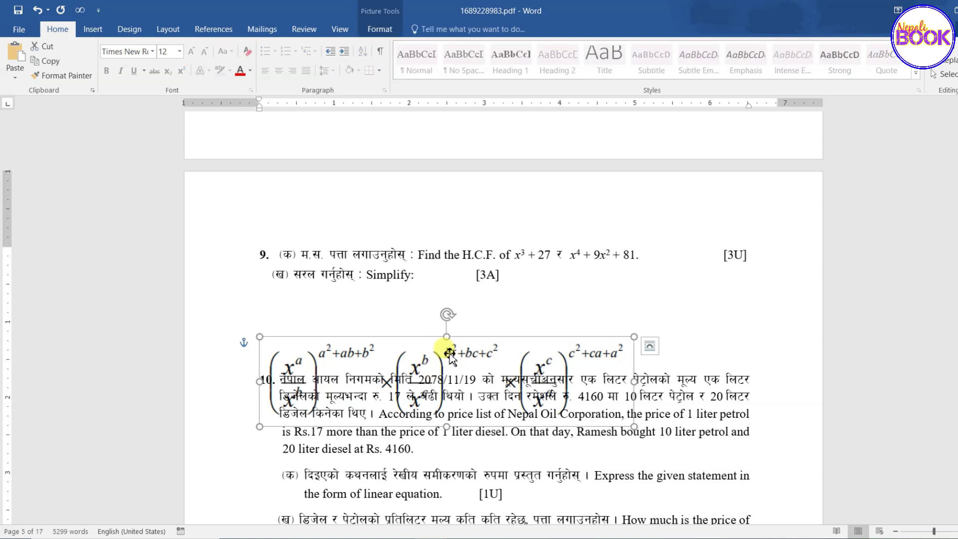
drag(491, 364, 562, 358)
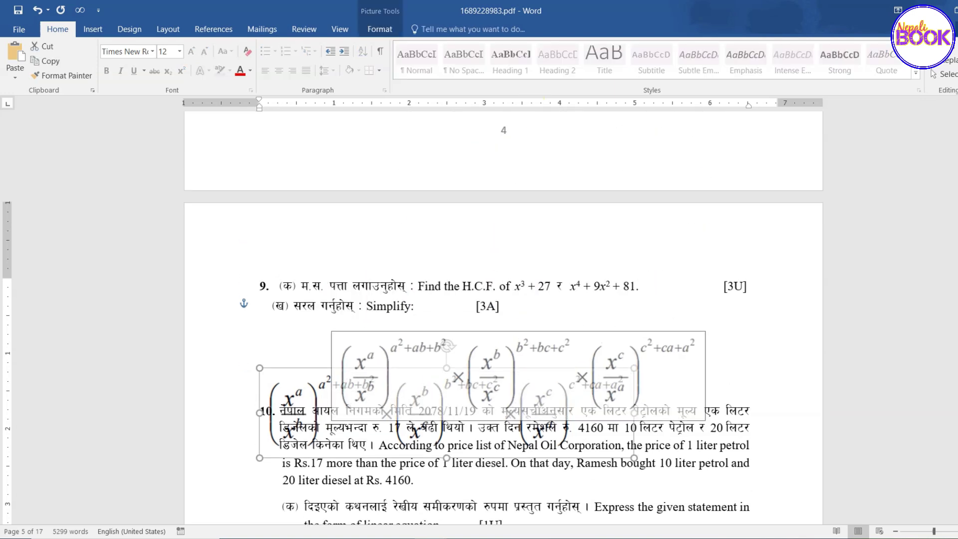
drag(704, 422, 543, 382)
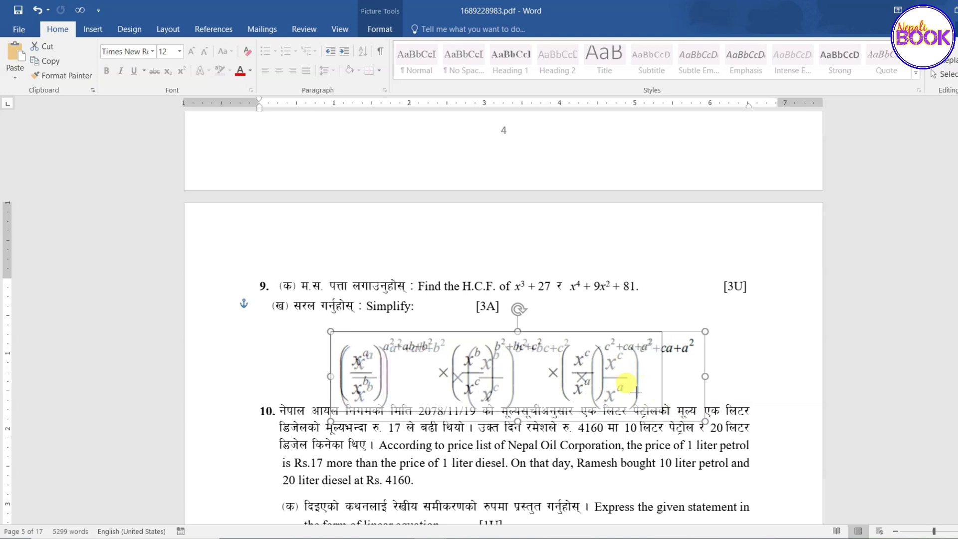
drag(472, 359, 429, 360)
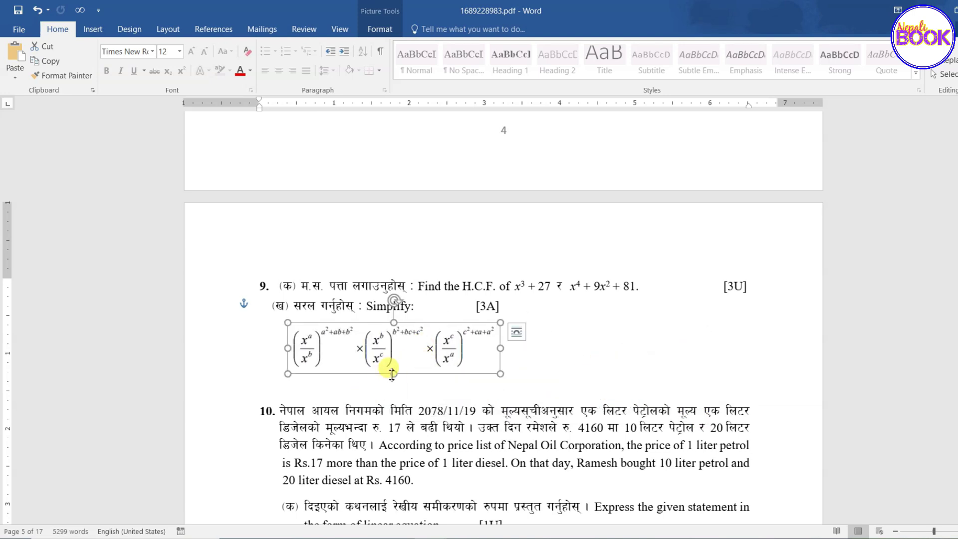
drag(398, 346, 430, 345)
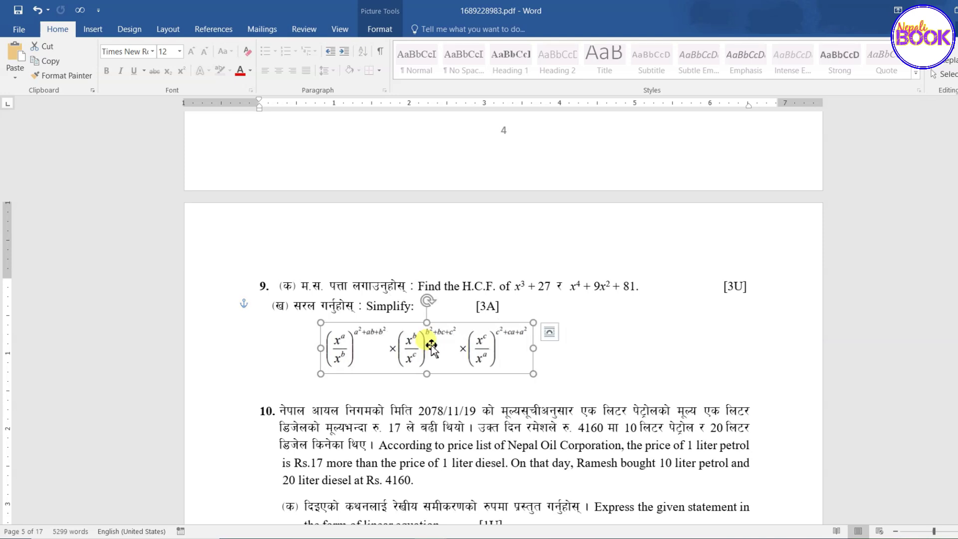
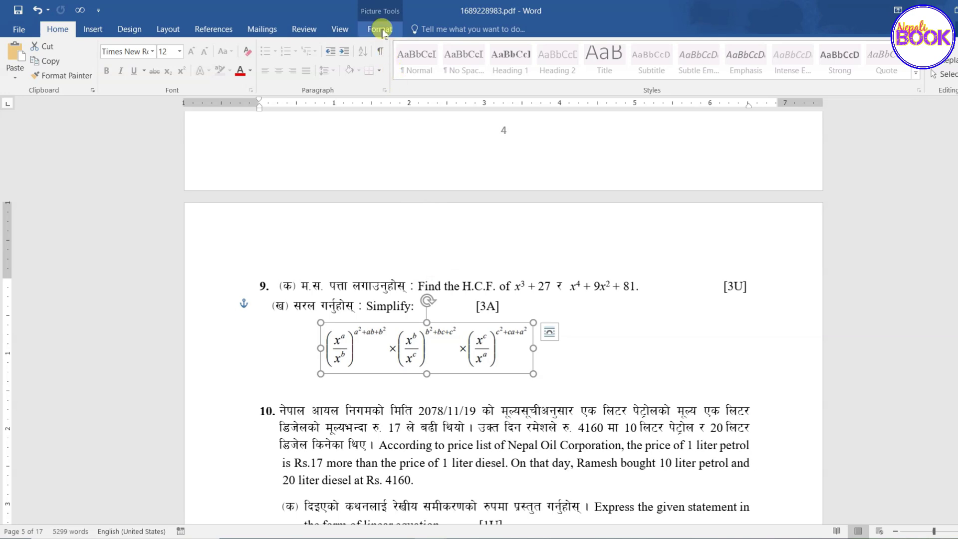
Recolour question 9's simplify equation picture to Black and White: 75%
click(380, 30)
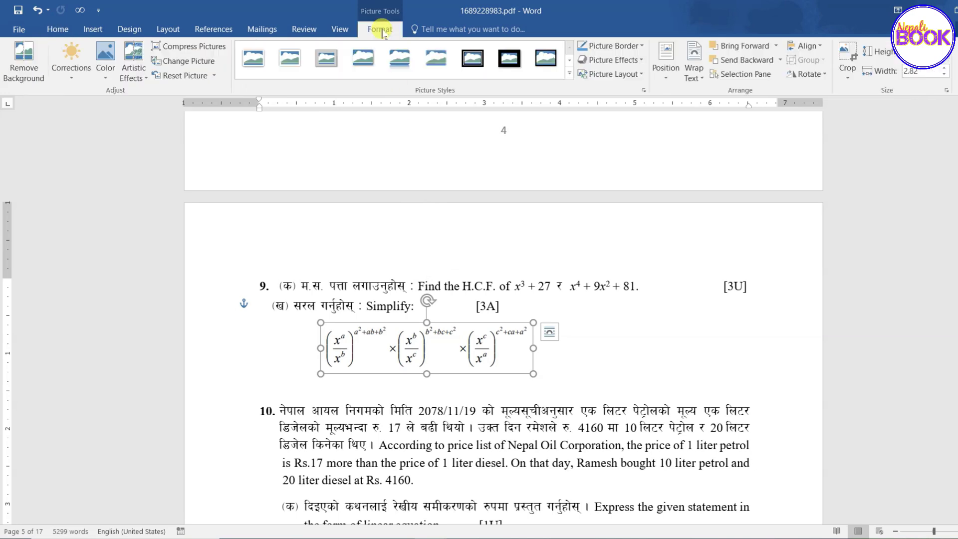
click(98, 78)
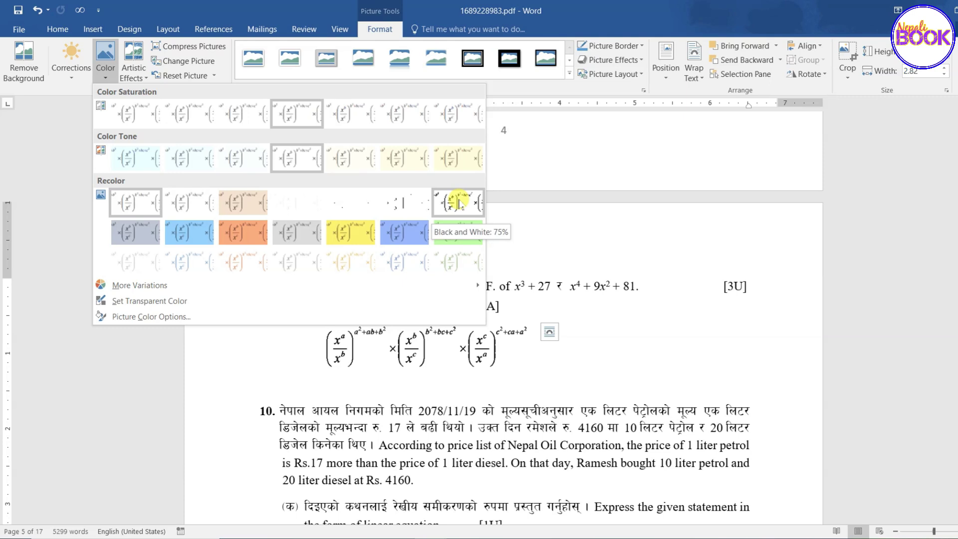
click(459, 202)
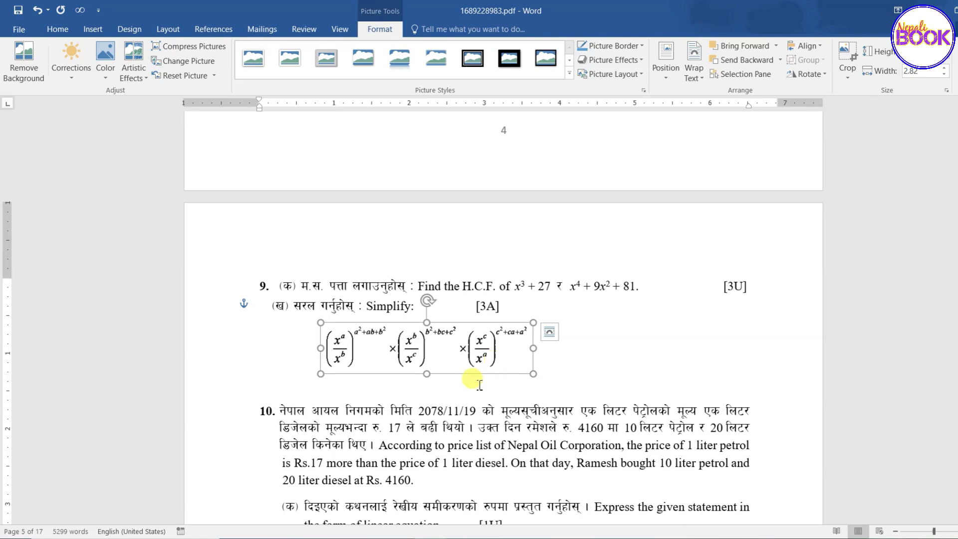
Delete the empty line below the simplify equation picture
click(324, 391)
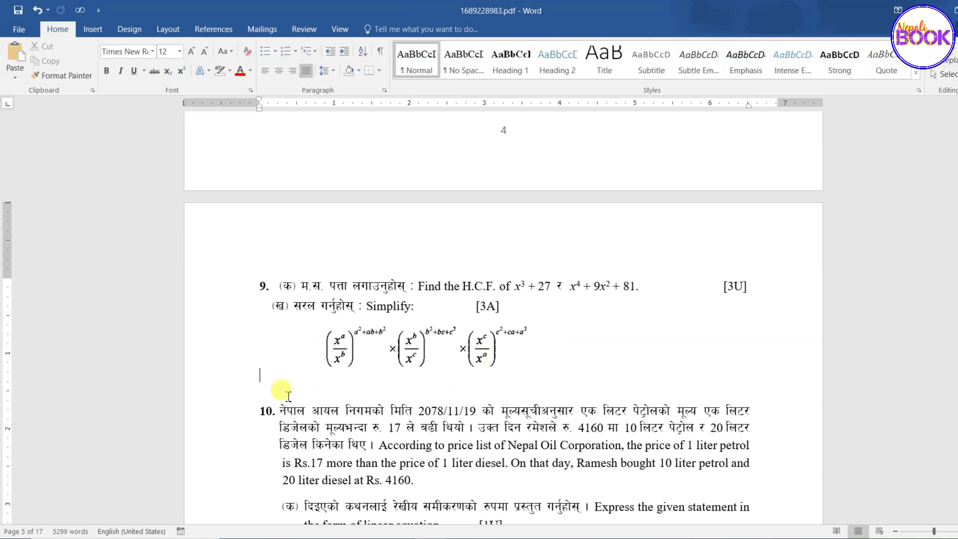
click(415, 353)
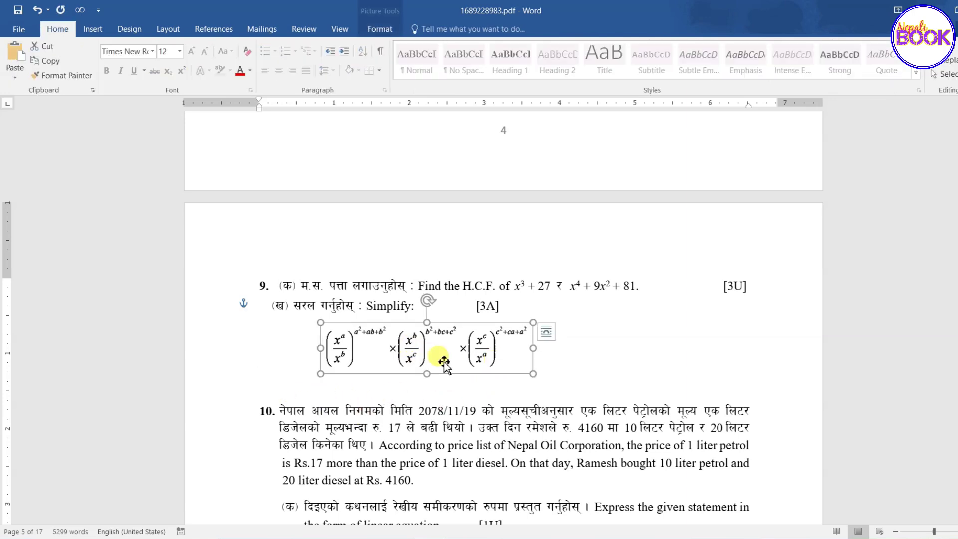
click(577, 344)
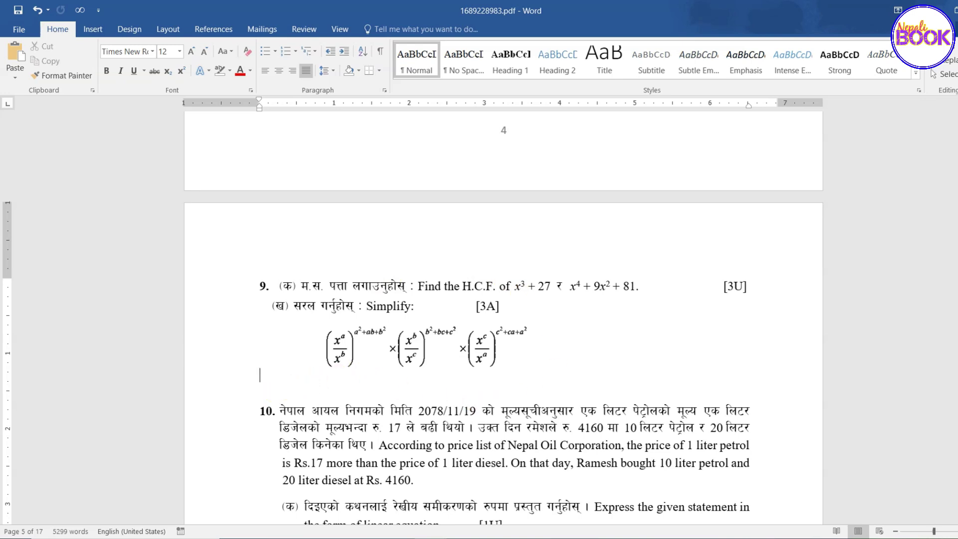
key(Delete)
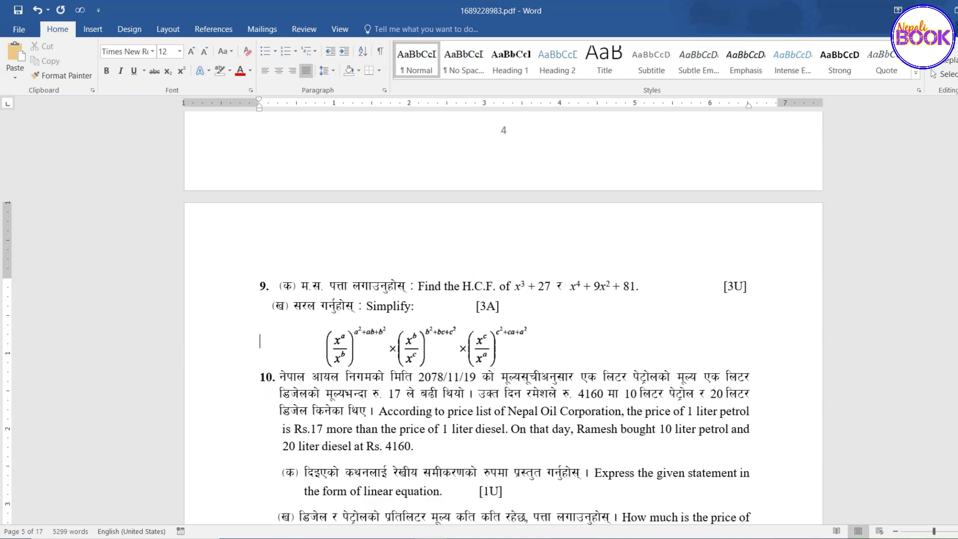
Shrink the equation picture slightly by dragging its corner handle inward
click(486, 362)
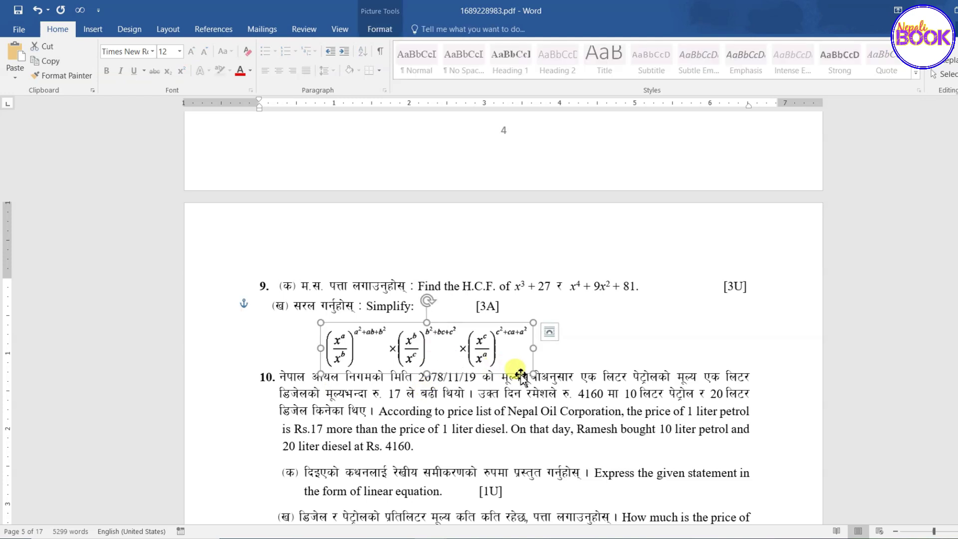
drag(528, 371, 511, 368)
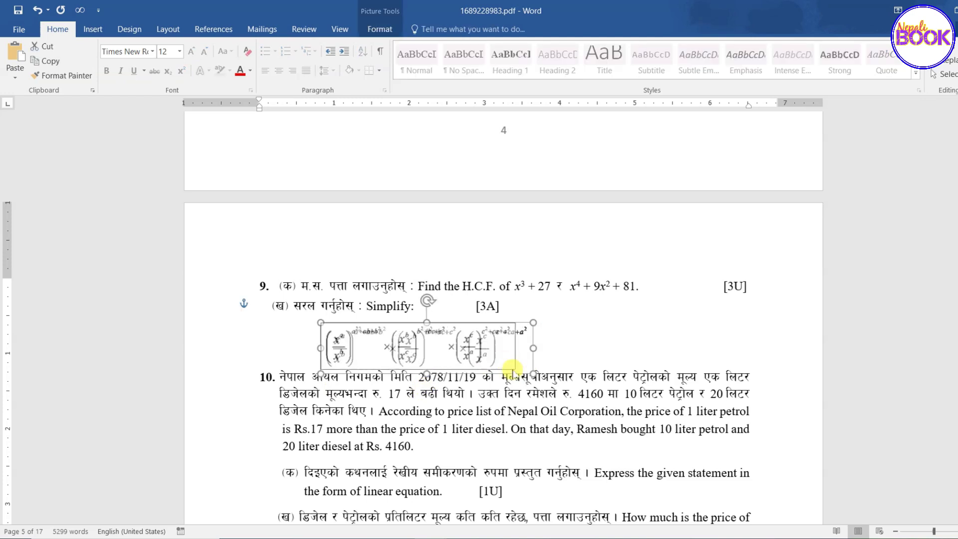
click(557, 351)
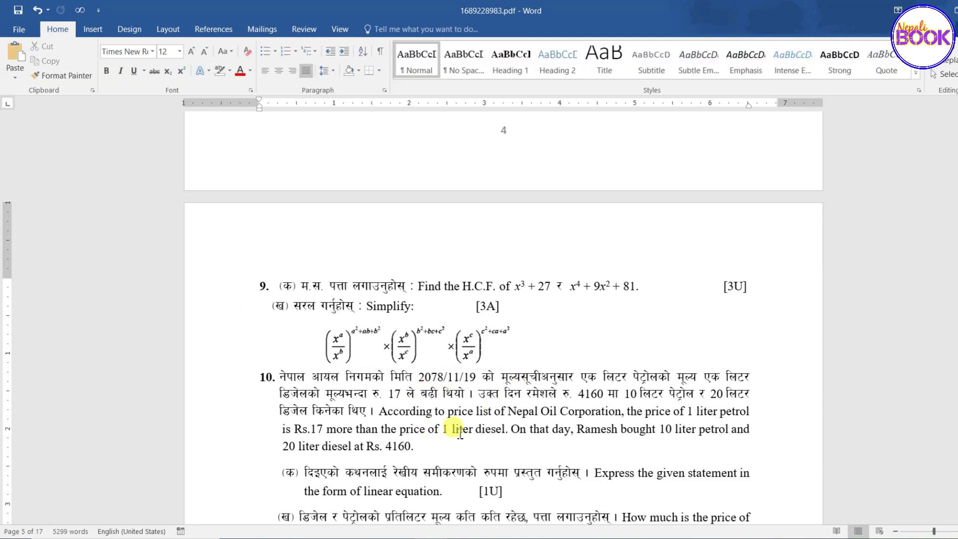
scroll(471, 426, down, 1)
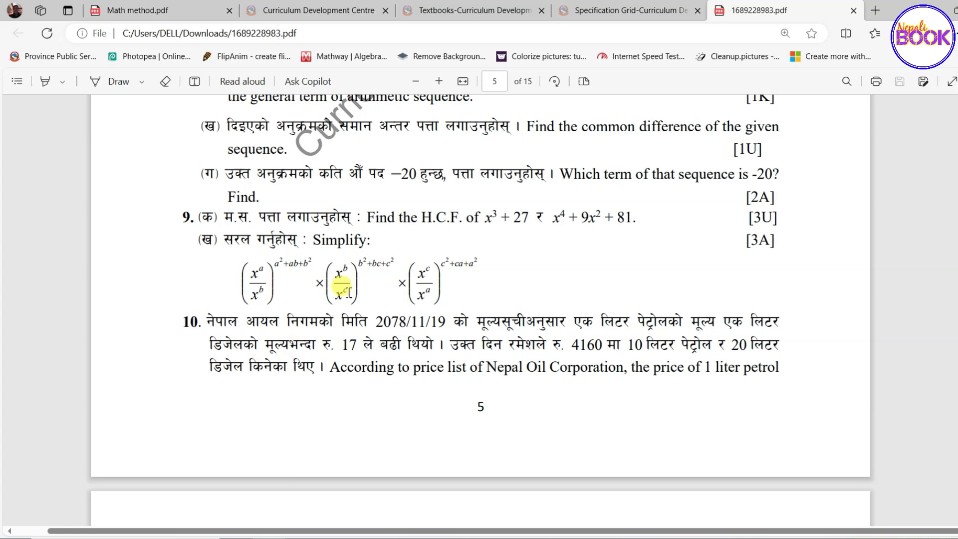
Scroll the PDF to page 6 with the rhombus figure, then open Windows search
scroll(343, 292, down, 5)
scroll(334, 287, down, 5)
scroll(309, 285, down, 6)
scroll(295, 280, down, 1)
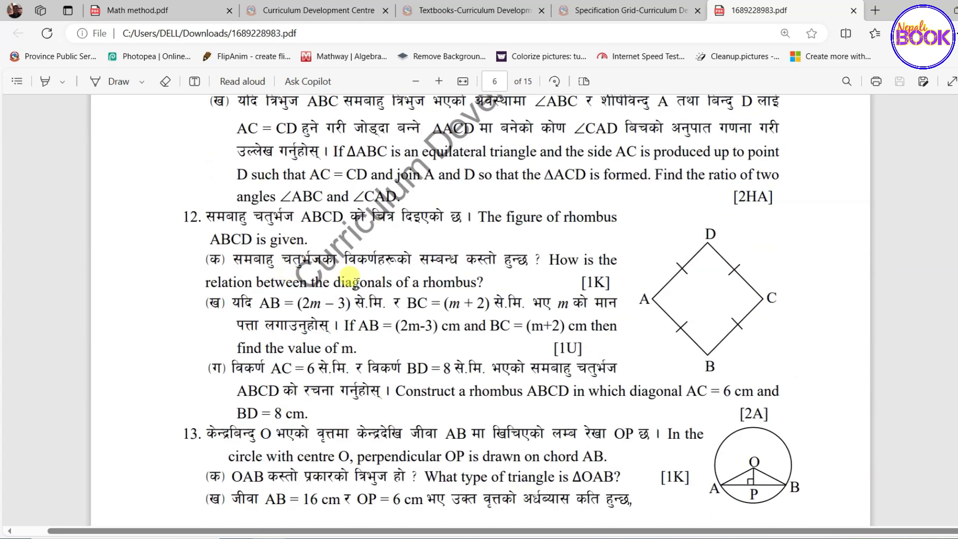
scroll(218, 235, down, 2)
scroll(250, 312, down, 2)
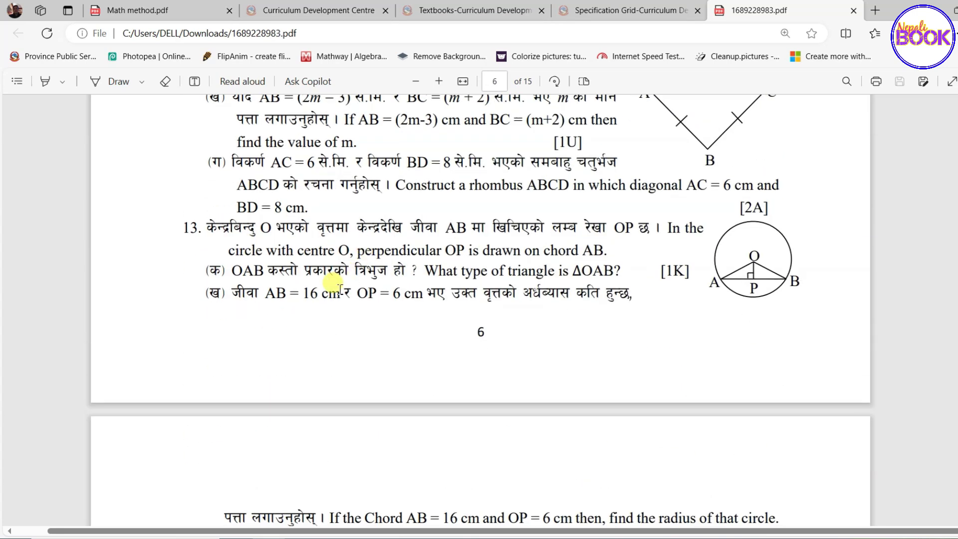
scroll(329, 279, up, 4)
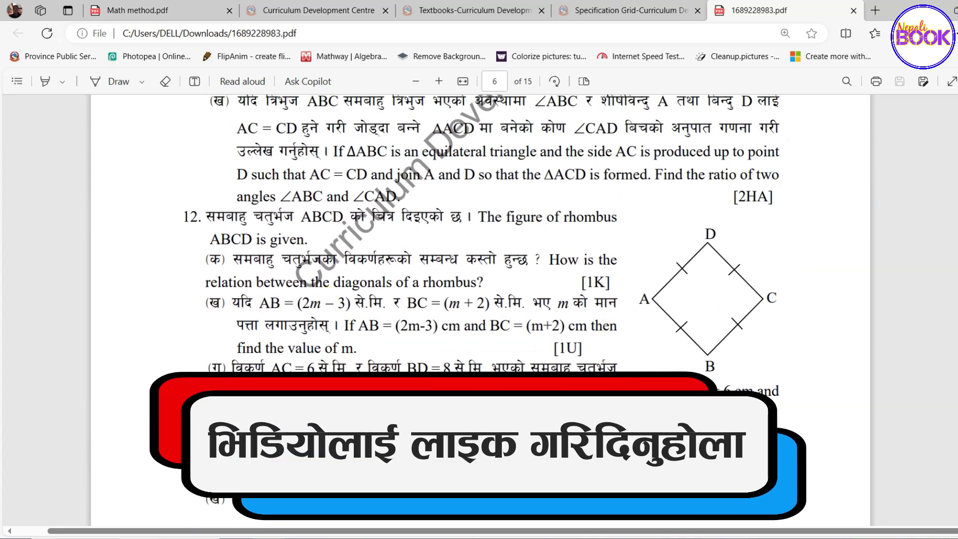
key(super)
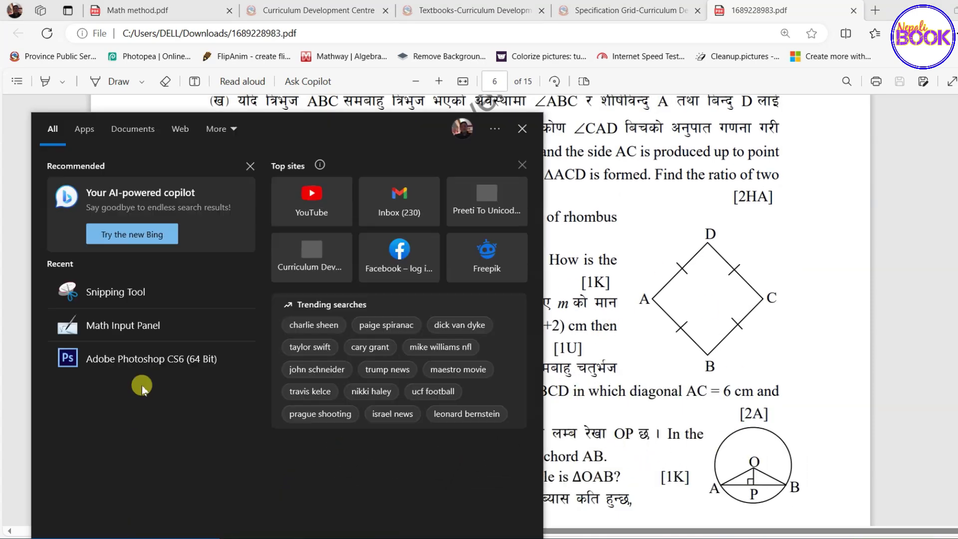
Snip question 12's rhombus ABCD figure with Snipping Tool, then go back to Word
click(125, 298)
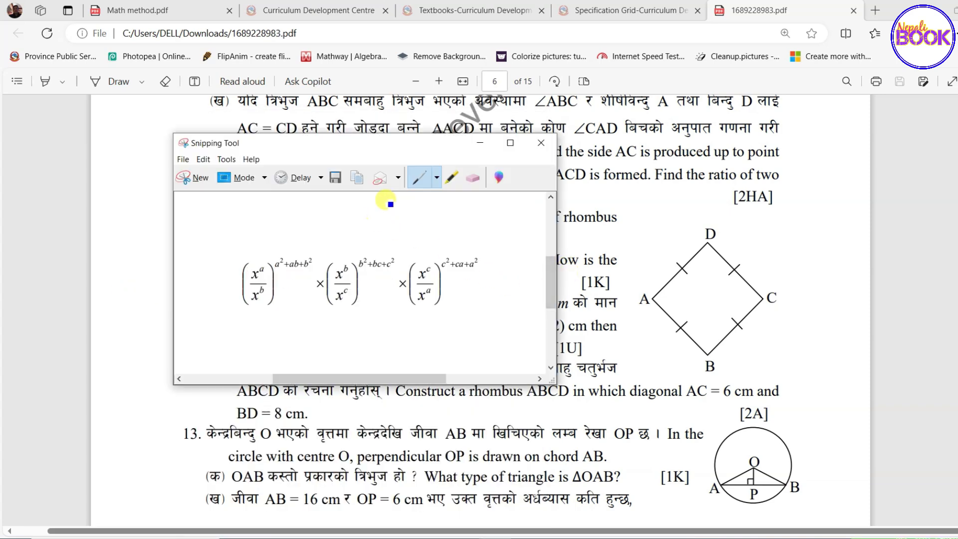
click(199, 177)
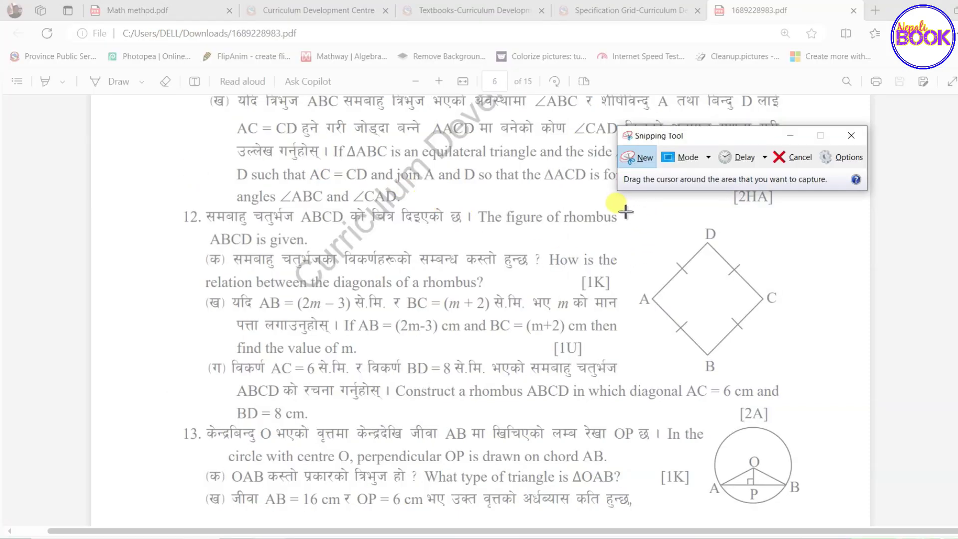
drag(625, 217, 787, 385)
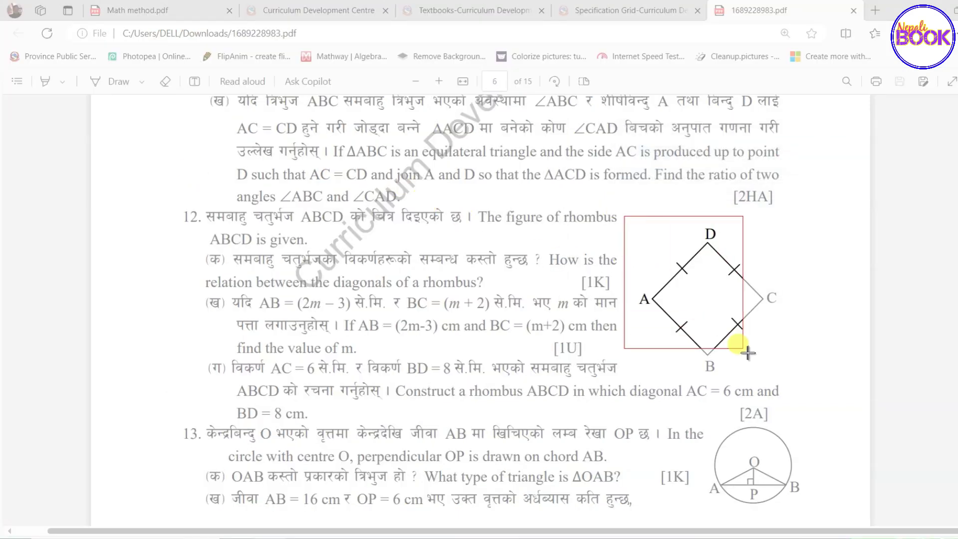
drag(790, 384, 789, 385)
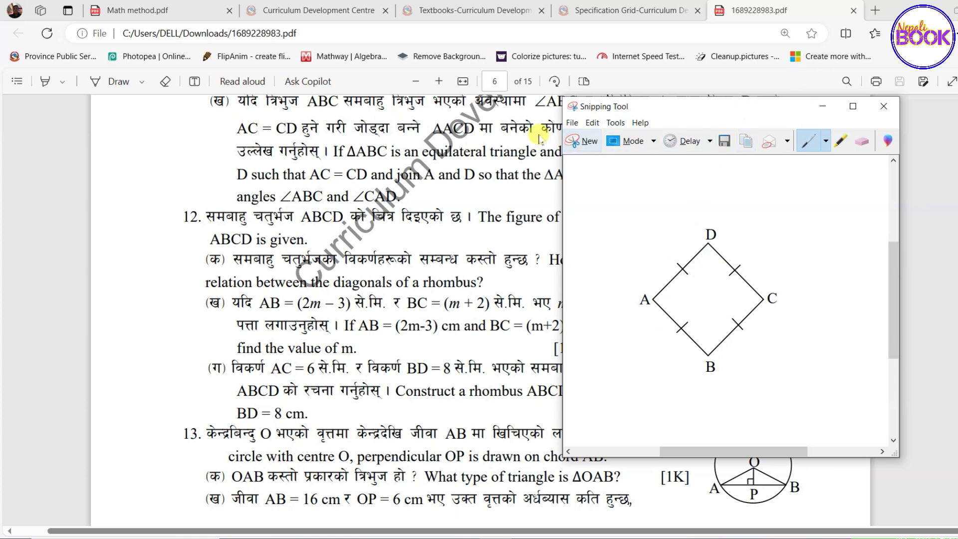
drag(698, 118, 479, 129)
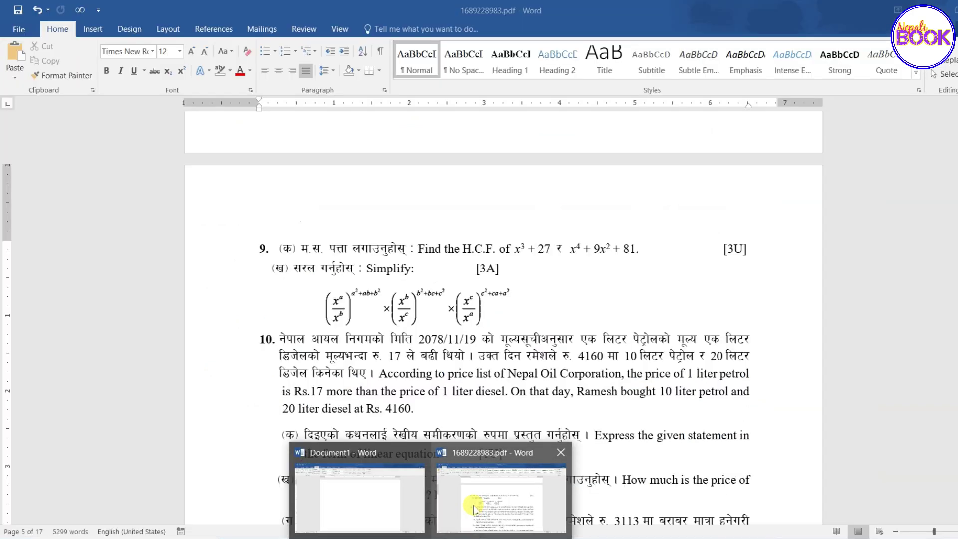
click(464, 494)
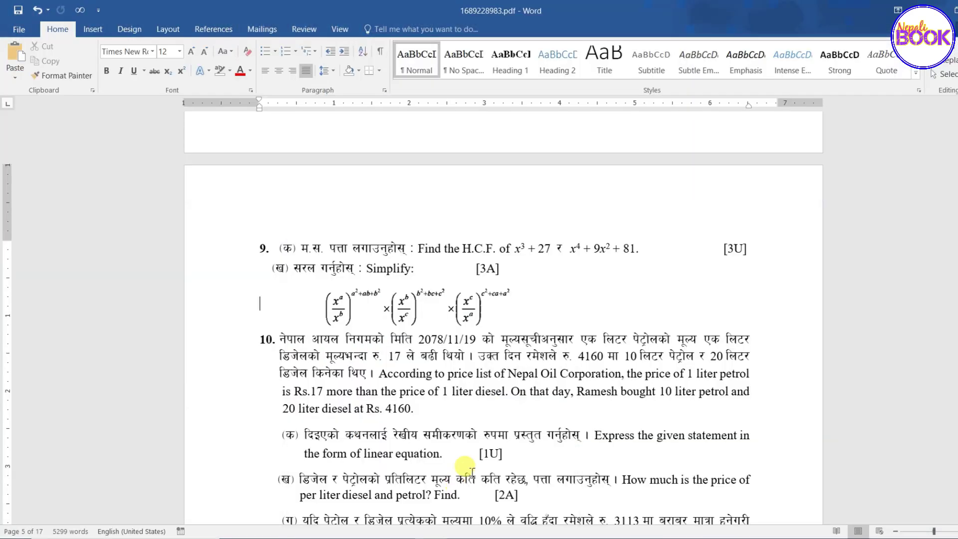
Scroll through the converted document down to question 15
scroll(474, 449, down, 2)
scroll(498, 399, down, 3)
scroll(515, 358, down, 2)
scroll(515, 358, up, 5)
scroll(515, 358, up, 2)
scroll(514, 356, down, 6)
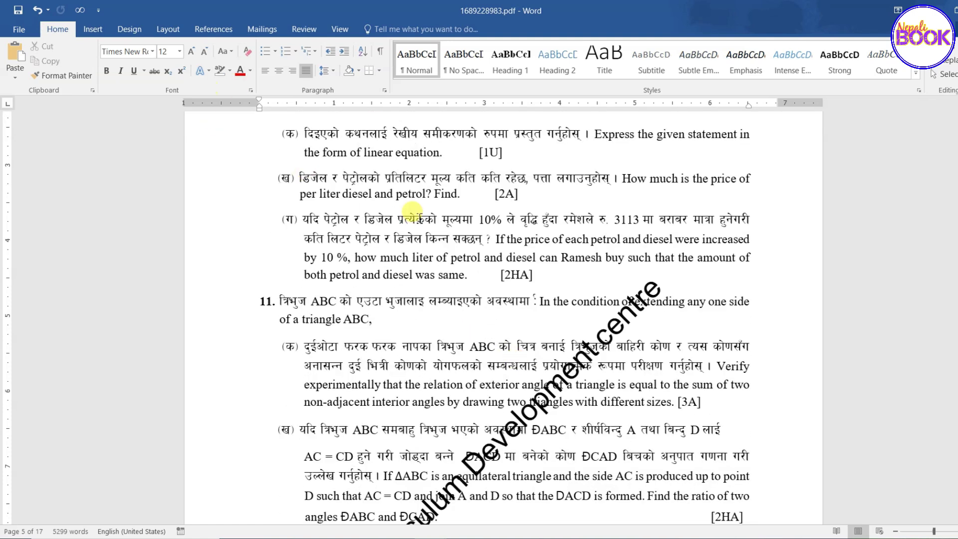
scroll(408, 241, up, 5)
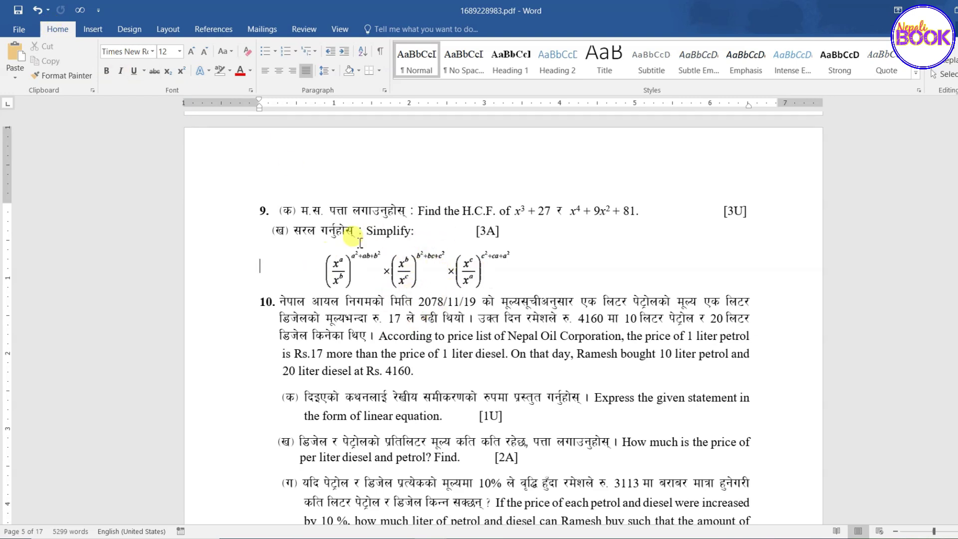
scroll(504, 319, down, 4)
scroll(509, 274, down, 4)
scroll(509, 392, down, 4)
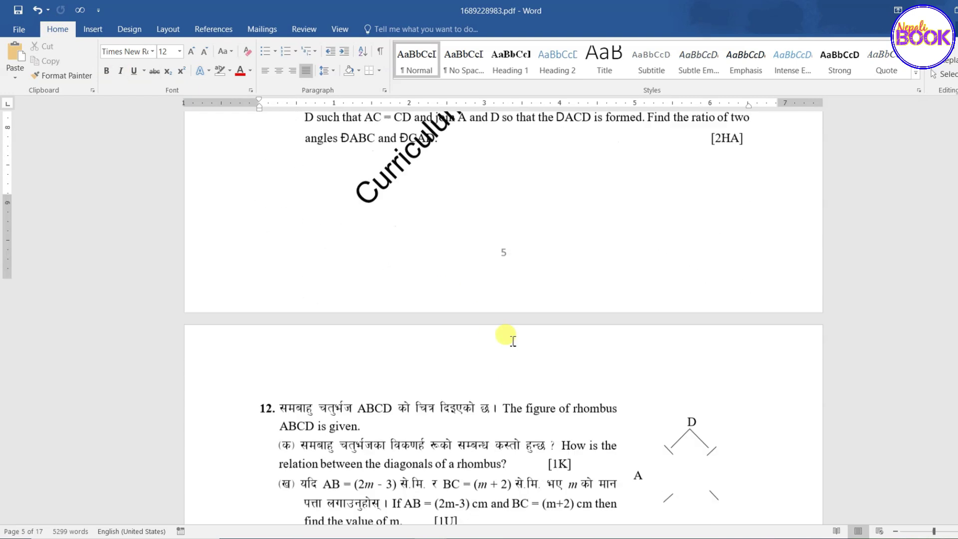
scroll(504, 274, down, 3)
scroll(679, 316, down, 5)
scroll(537, 242, up, 2)
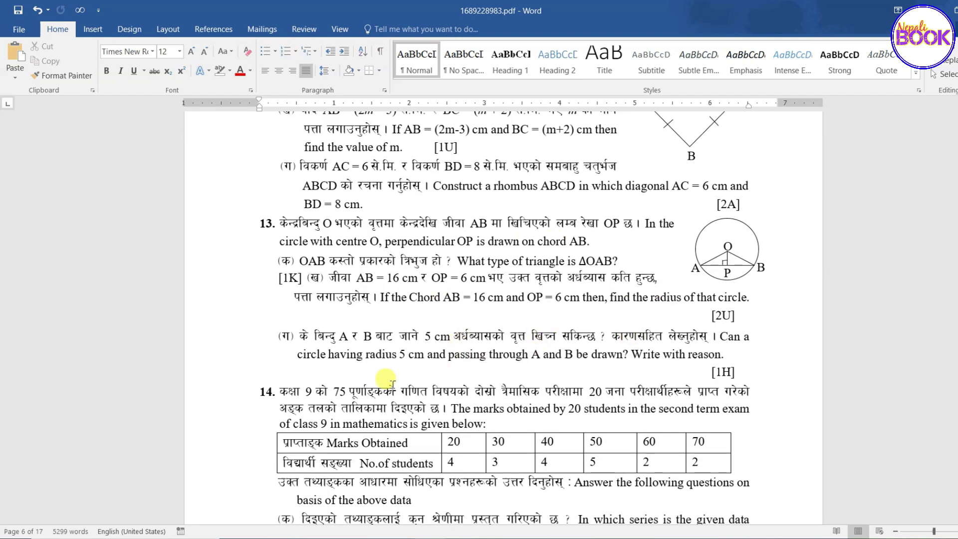
scroll(386, 380, down, 1)
scroll(369, 374, down, 1)
scroll(399, 424, down, 1)
scroll(327, 314, down, 2)
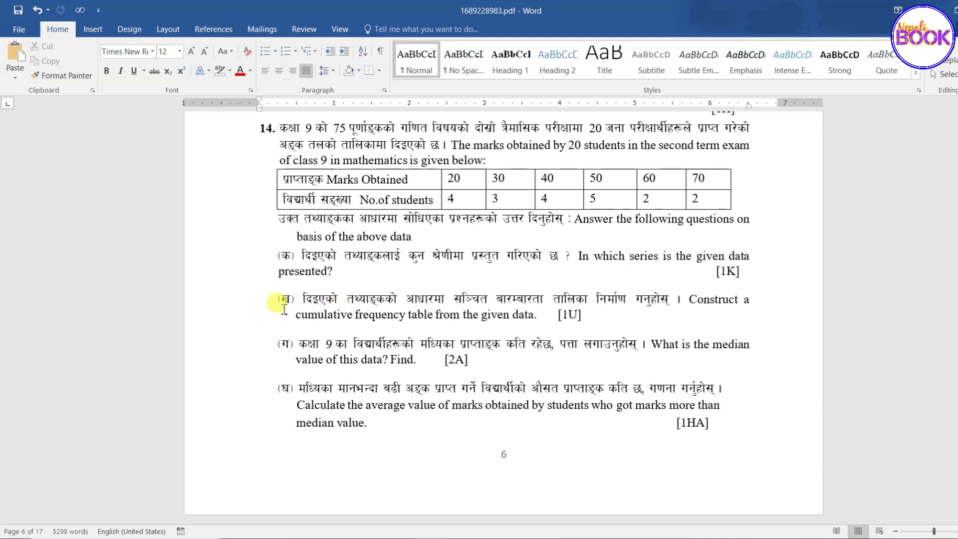
scroll(322, 270, down, 1)
scroll(461, 271, down, 1)
scroll(518, 363, down, 4)
scroll(521, 364, down, 1)
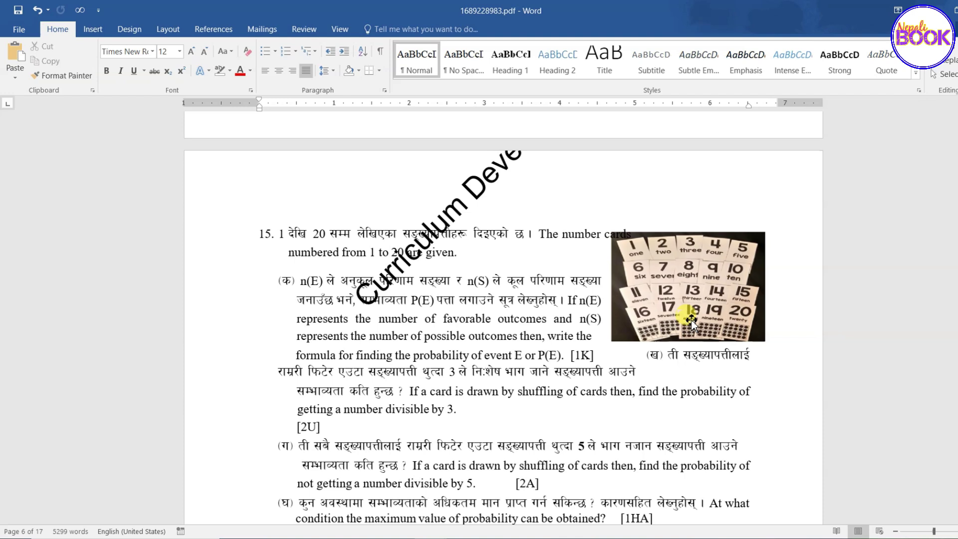
Select question 15's watermark and number-card picture, undoing an accidental picture move
click(570, 356)
key(Tab)
drag(690, 296, 700, 295)
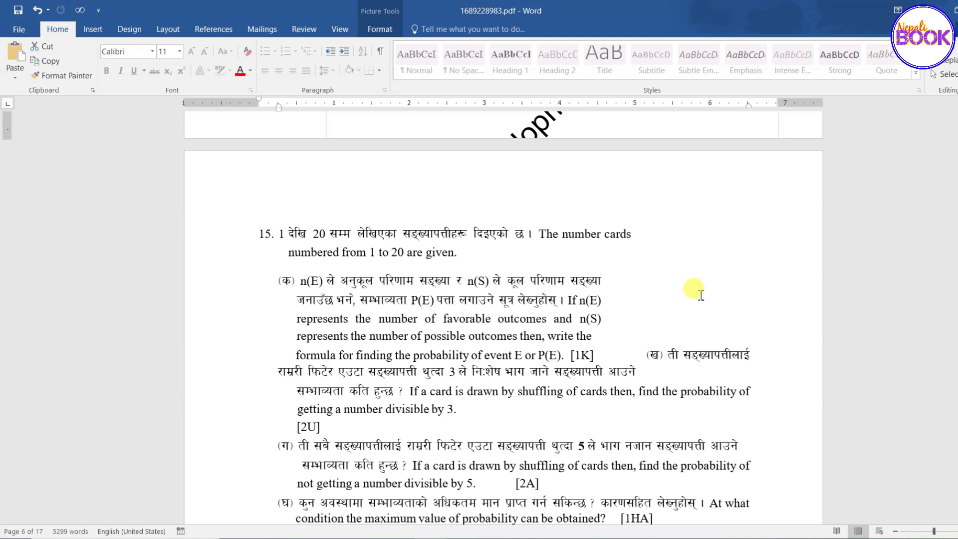
key(ctrl+z)
On the trigonometry page, select the watermark and the text box for question (ख)
scroll(663, 374, up, 5)
scroll(663, 324, down, 5)
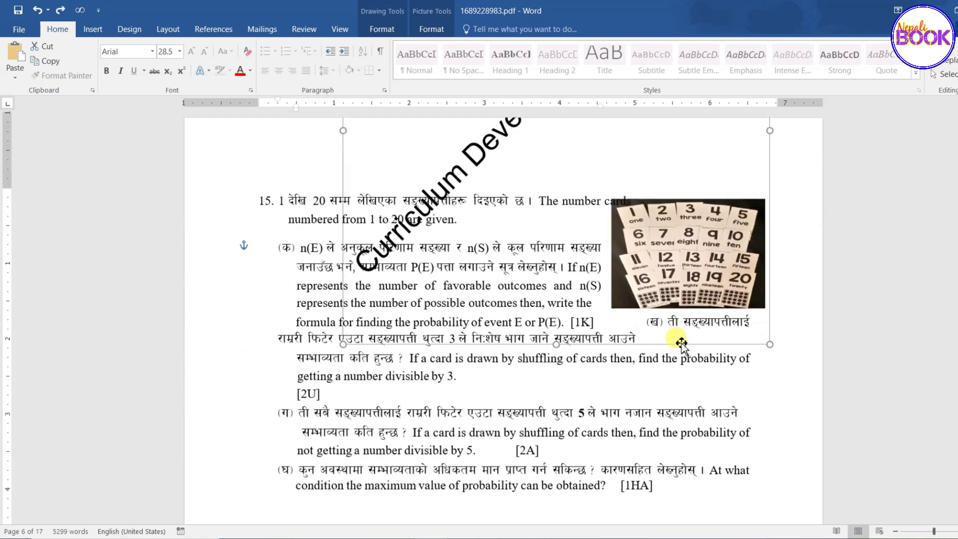
scroll(605, 395, down, 5)
scroll(519, 356, down, 5)
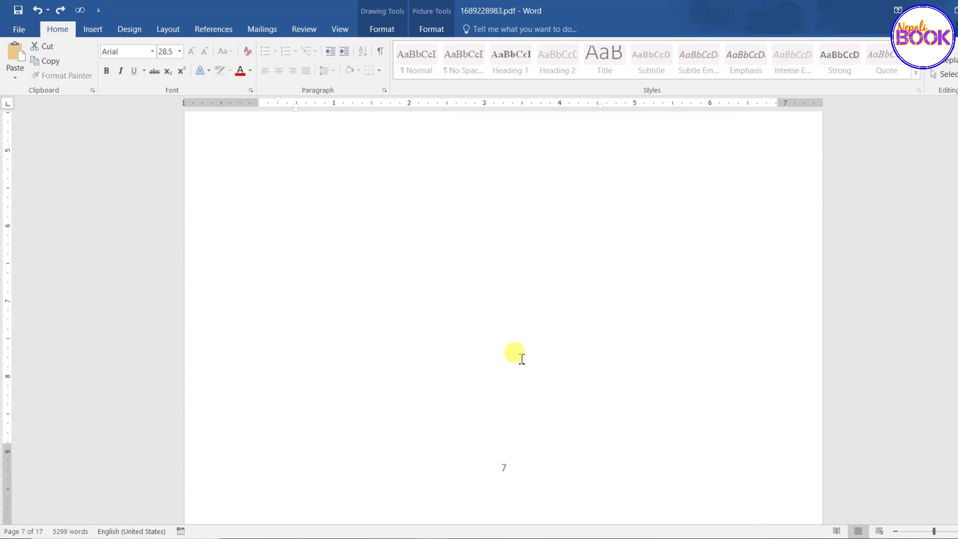
scroll(519, 356, down, 3)
scroll(515, 299, down, 5)
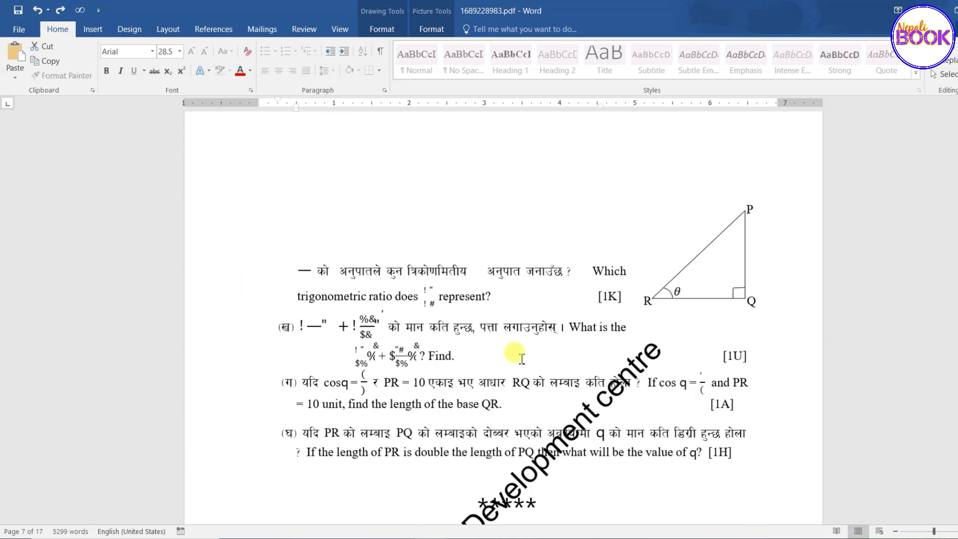
click(690, 270)
click(487, 304)
Scroll back up through the converted document toward its beginning
scroll(551, 333, down, 3)
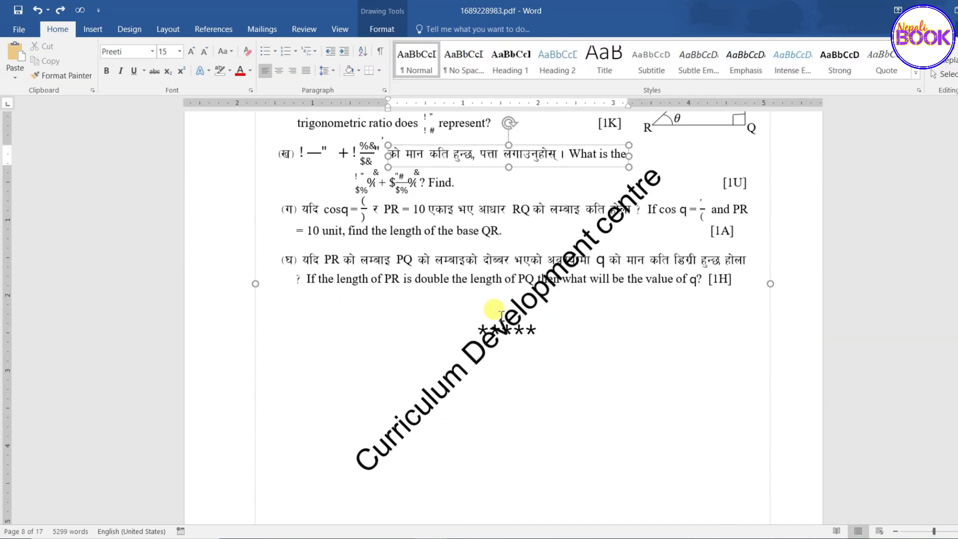
scroll(549, 319, up, 3)
scroll(523, 300, up, 5)
scroll(526, 337, up, 5)
scroll(528, 339, up, 2)
scroll(523, 339, up, 5)
scroll(514, 339, up, 5)
scroll(499, 341, up, 5)
scroll(494, 319, up, 5)
scroll(488, 299, up, 5)
scroll(488, 332, up, 5)
scroll(504, 279, up, 5)
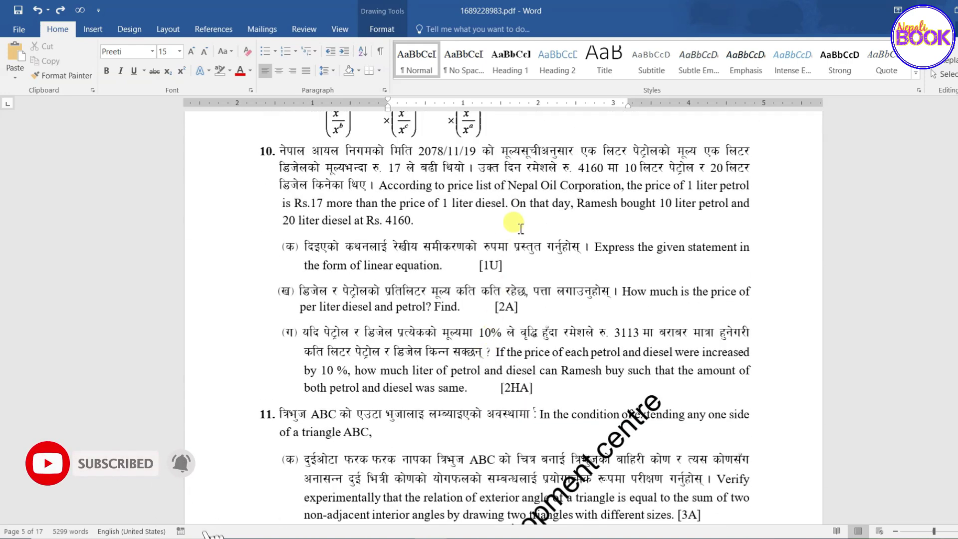
scroll(494, 295, up, 3)
scroll(566, 299, up, 1)
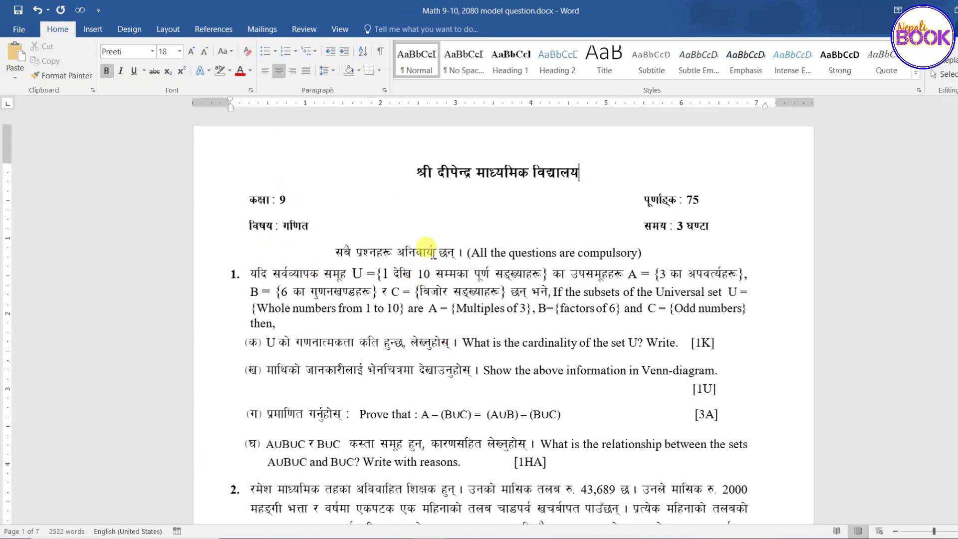
scroll(424, 249, down, 1)
scroll(399, 249, down, 3)
scroll(389, 255, down, 2)
scroll(394, 269, down, 2)
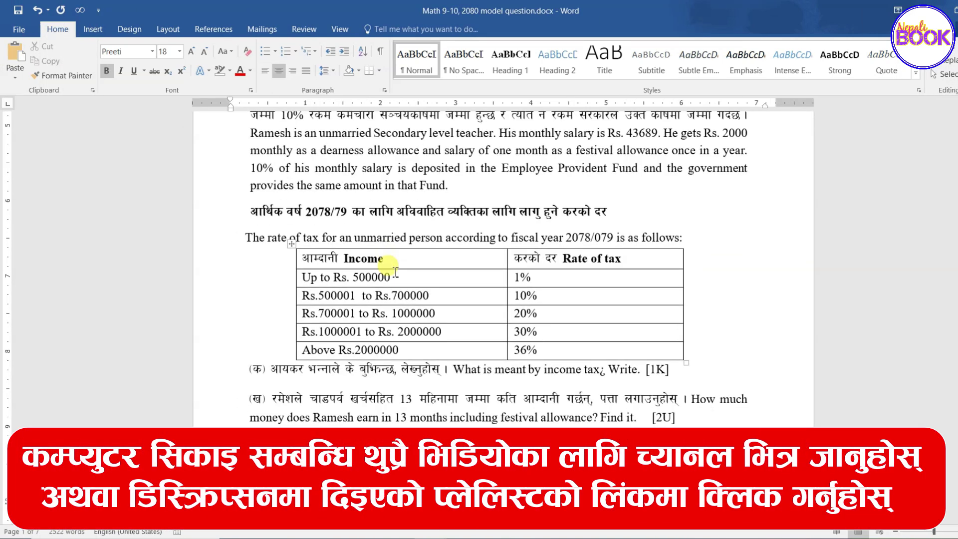
scroll(394, 272, down, 2)
scroll(394, 275, down, 5)
scroll(394, 280, down, 5)
scroll(395, 285, down, 5)
scroll(396, 285, down, 5)
scroll(396, 286, down, 5)
scroll(396, 288, down, 5)
scroll(395, 290, down, 3)
scroll(396, 289, down, 5)
scroll(396, 290, down, 5)
scroll(396, 291, down, 5)
scroll(398, 292, down, 3)
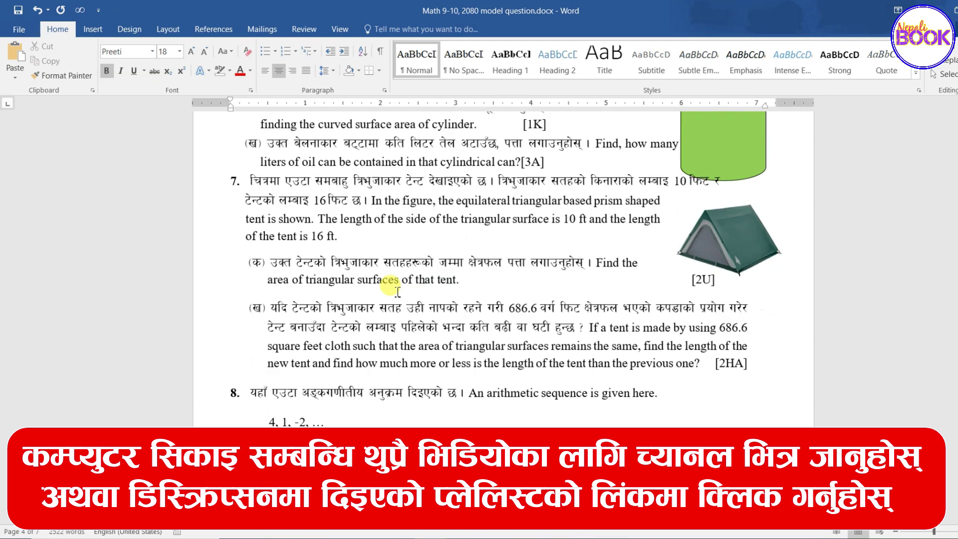
scroll(398, 293, down, 5)
scroll(397, 293, down, 5)
scroll(398, 294, down, 5)
scroll(398, 296, down, 5)
scroll(398, 296, down, 5)
scroll(397, 298, down, 5)
scroll(397, 298, down, 3)
scroll(397, 298, down, 5)
scroll(397, 300, down, 5)
scroll(397, 301, down, 5)
scroll(396, 301, down, 5)
scroll(396, 302, down, 5)
scroll(395, 303, down, 5)
scroll(395, 303, down, 5)
scroll(395, 305, down, 5)
scroll(394, 305, down, 3)
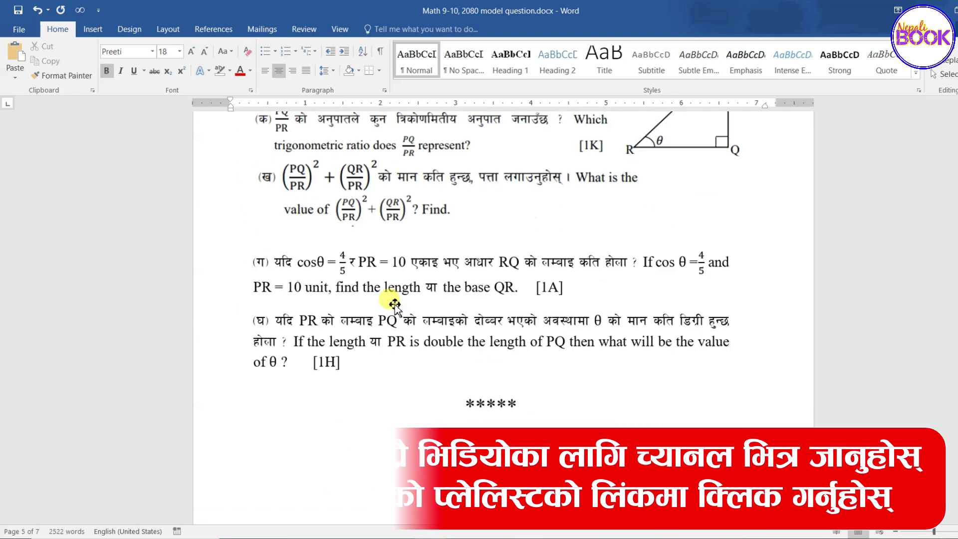
scroll(393, 305, up, 3)
scroll(389, 305, up, 5)
scroll(382, 305, up, 2)
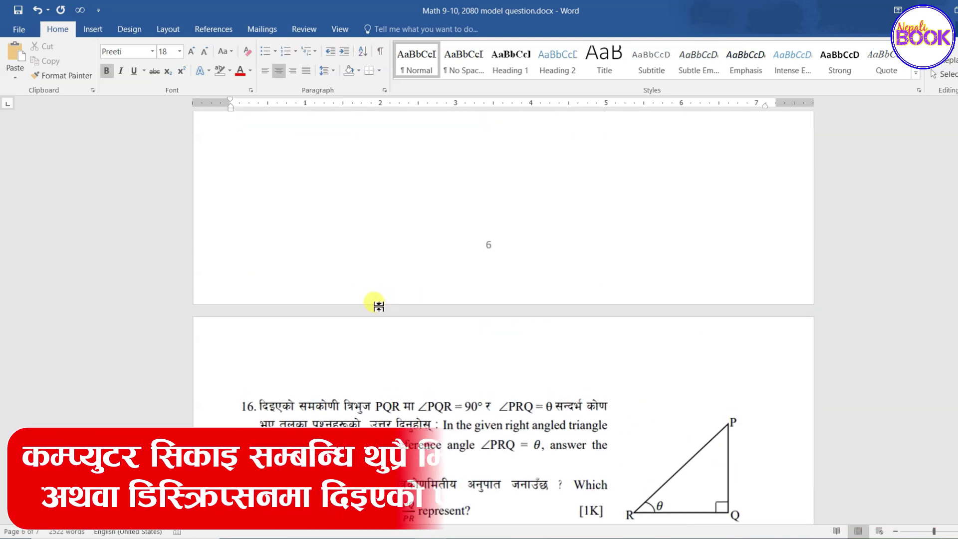
scroll(379, 306, down, 10)
scroll(449, 349, up, 2)
scroll(302, 227, up, 1)
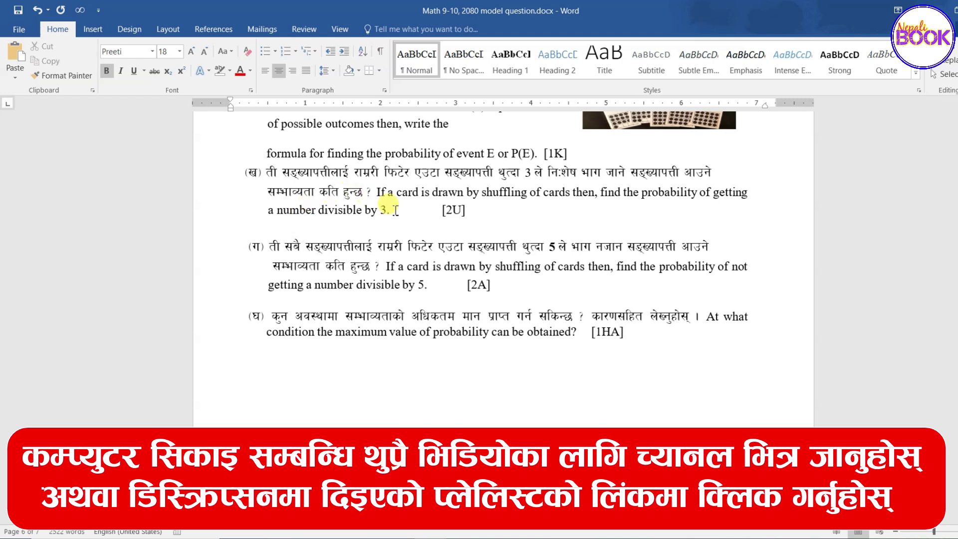
scroll(404, 305, up, 3)
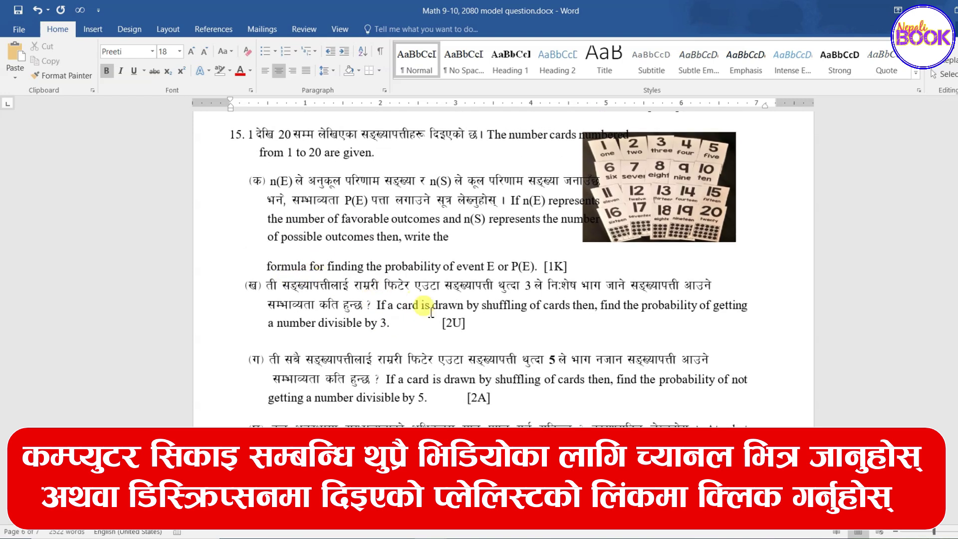
scroll(349, 319, up, 2)
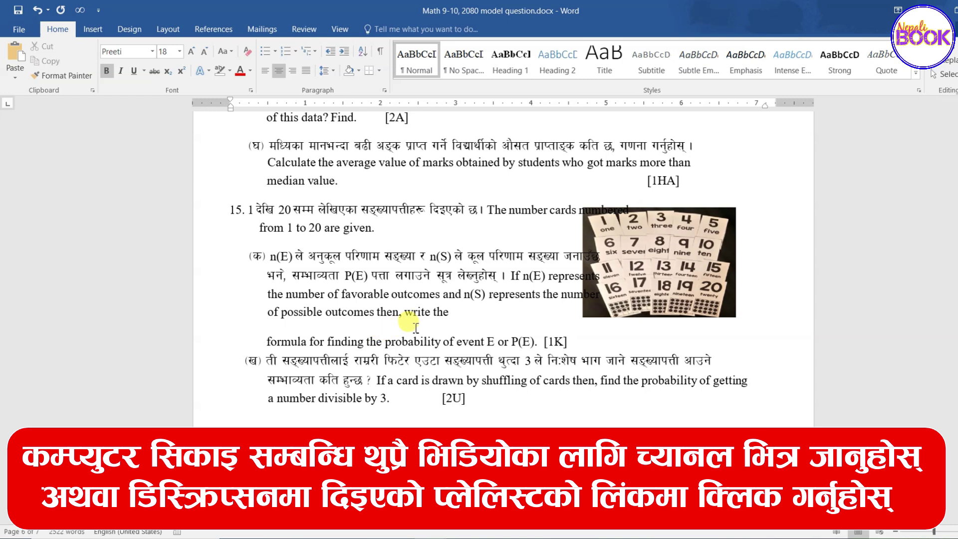
scroll(416, 328, down, 3)
scroll(415, 327, up, 8)
scroll(416, 327, up, 3)
scroll(415, 328, up, 2)
scroll(415, 328, up, 3)
scroll(434, 305, up, 3)
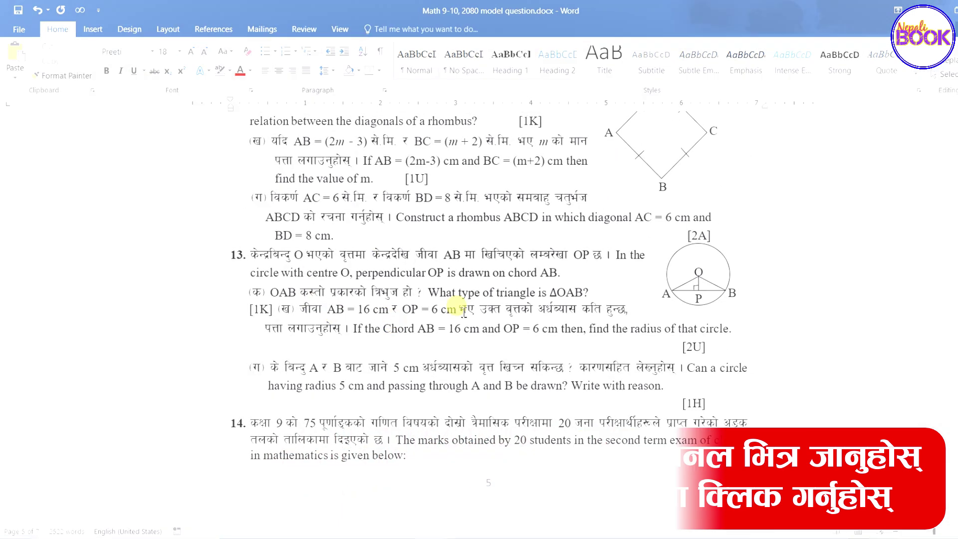